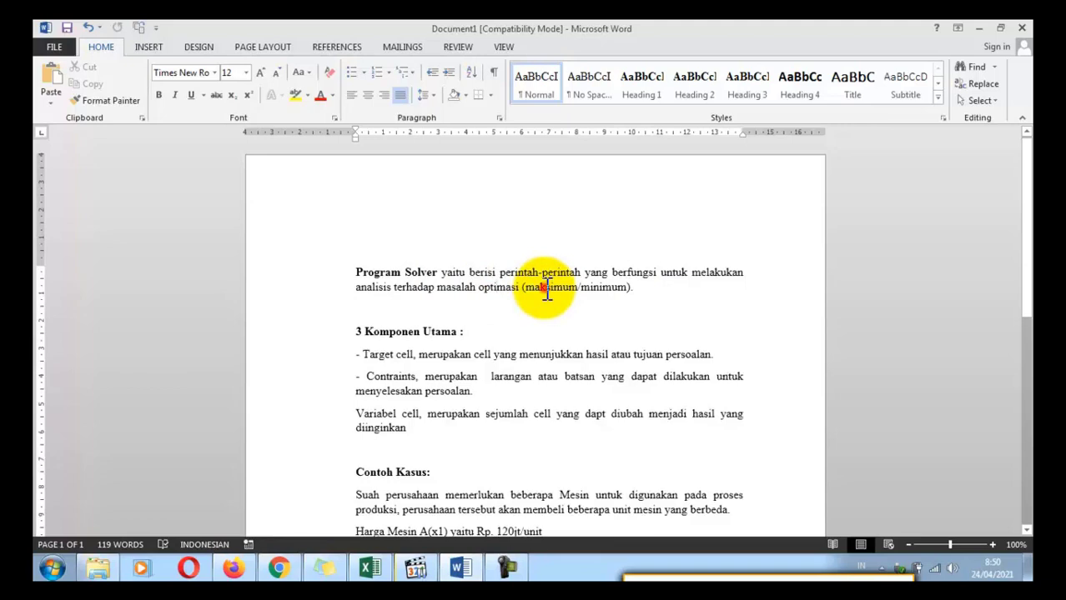
Correct the misspelled word "batsan" to "batasan" in the Contraints description under "3 Komponen Utama"
{"action": "left_click", "coordinate": [599, 288]}
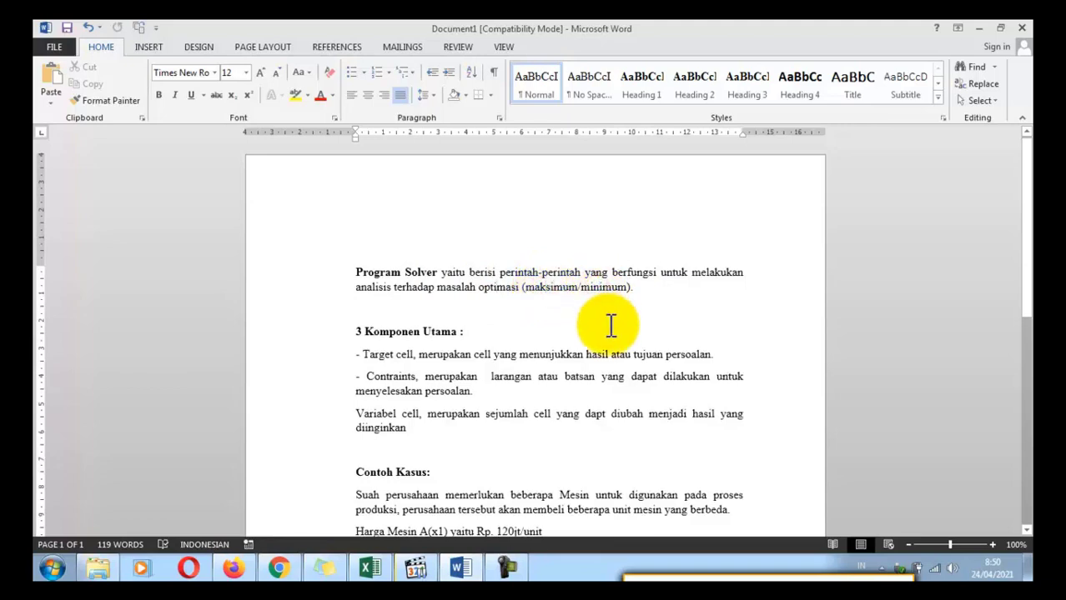
{"action": "left_click", "coordinate": [365, 358]}
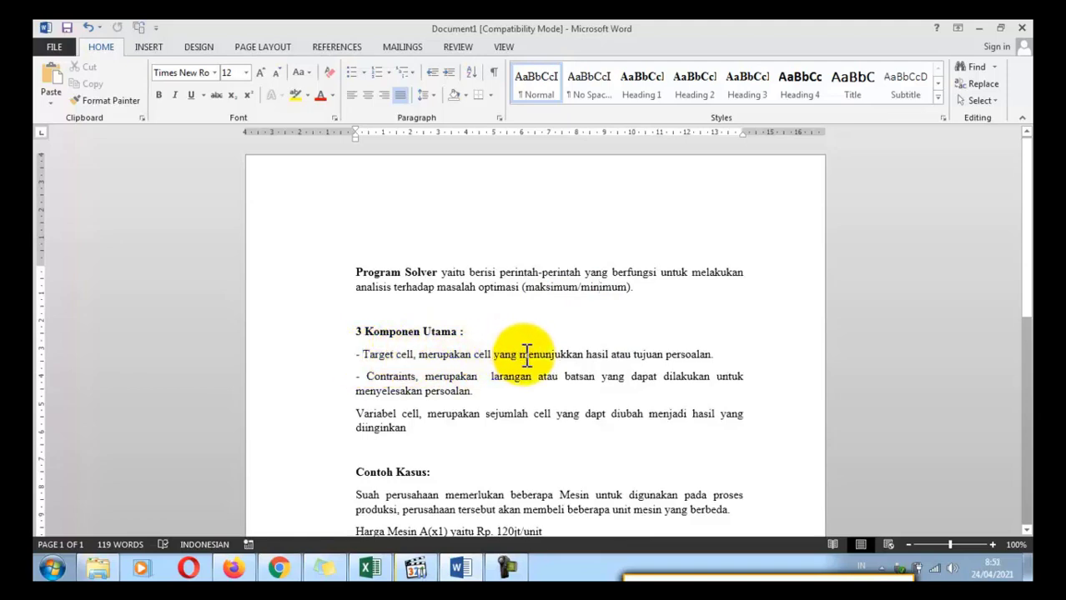
{"action": "left_click", "coordinate": [721, 356]}
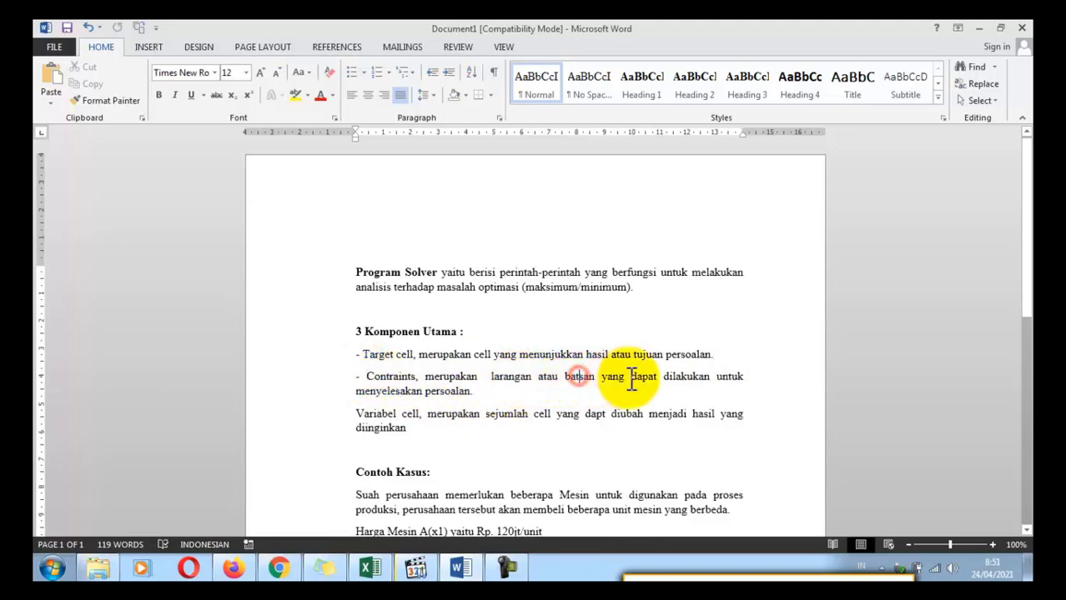
{"action": "left_click", "coordinate": [581, 377]}
{"action": "type", "text": "a"}
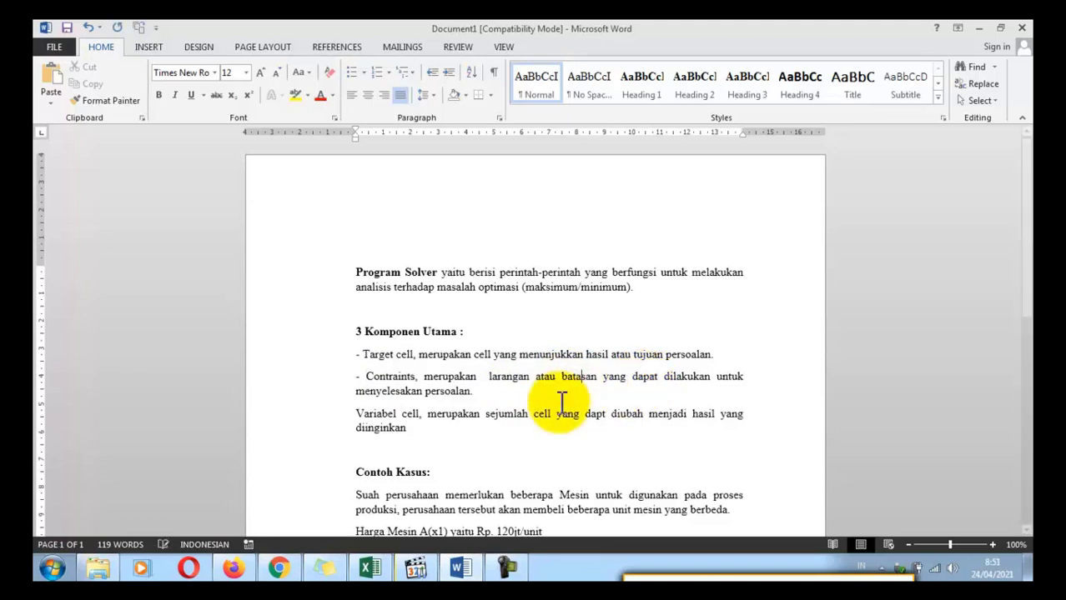
{"action": "left_click", "coordinate": [484, 392]}
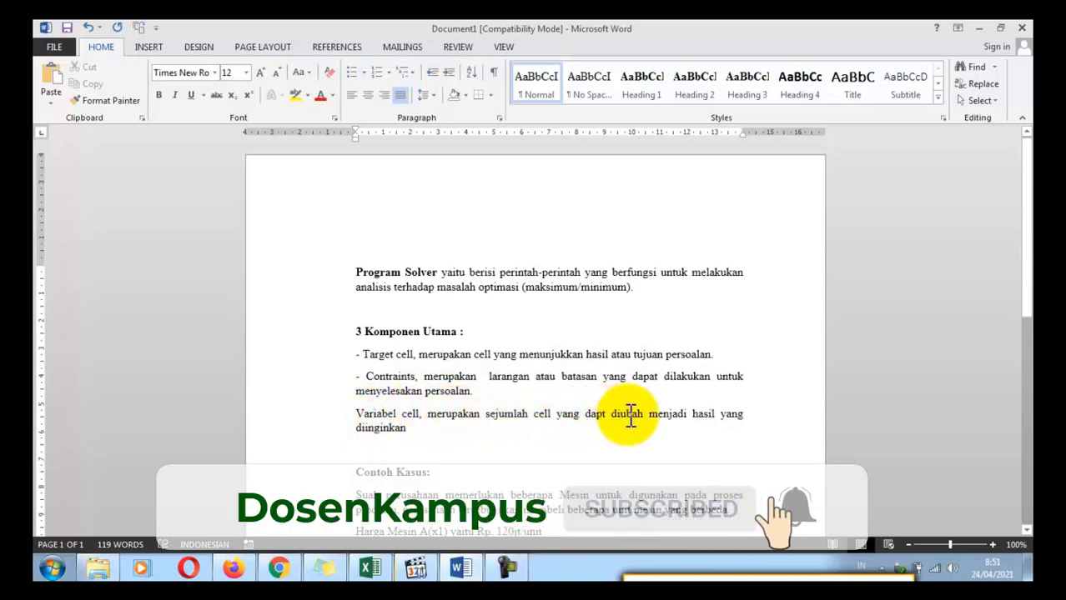
{"action": "left_click", "coordinate": [432, 429]}
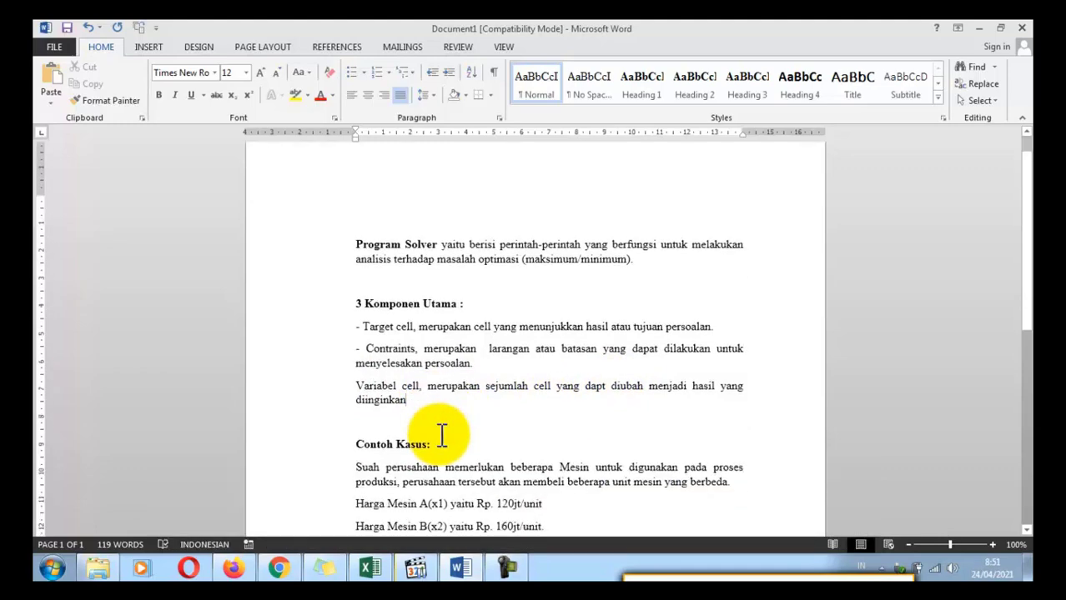
Correct "Suah" to "Sebuah" at the start of the first paragraph under "Contoh Kasus"
{"action": "scroll", "coordinate": [435, 432], "scroll_direction": "down", "scroll_amount": 2}
{"action": "left_click", "coordinate": [443, 401]}
{"action": "scroll", "coordinate": [529, 425], "scroll_direction": "down", "scroll_amount": 6}
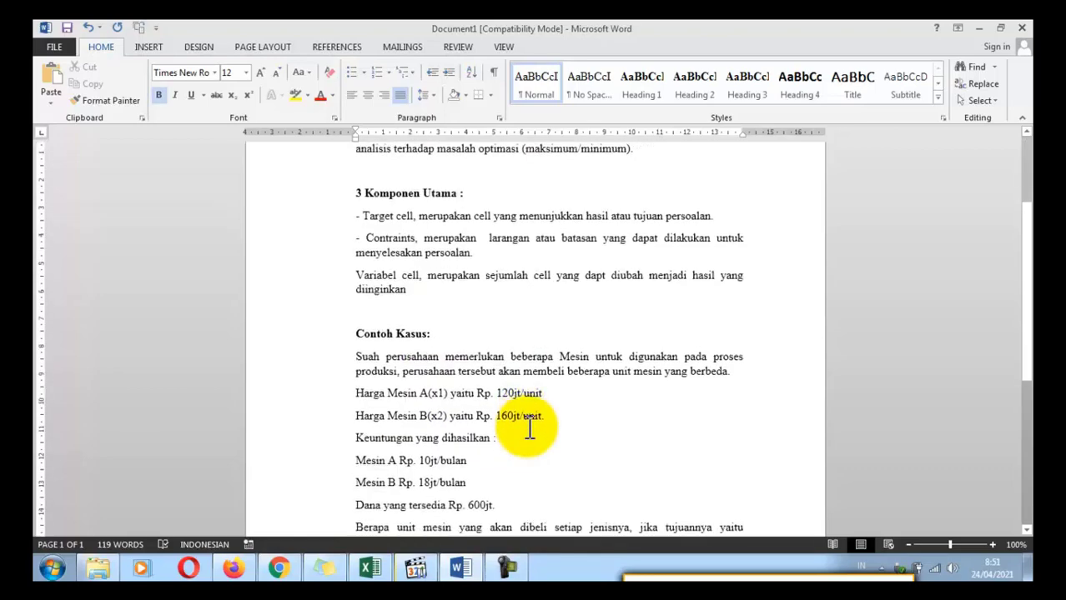
{"action": "scroll", "coordinate": [529, 428], "scroll_direction": "down", "scroll_amount": 1}
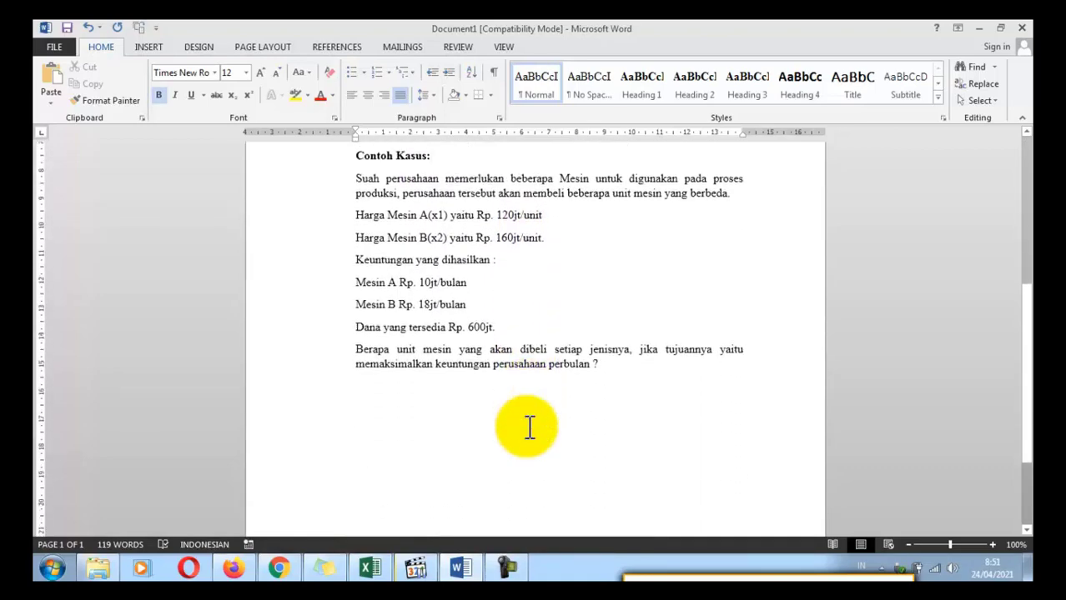
{"action": "scroll", "coordinate": [519, 265], "scroll_direction": "up", "scroll_amount": 4, "text": "ctrl"}
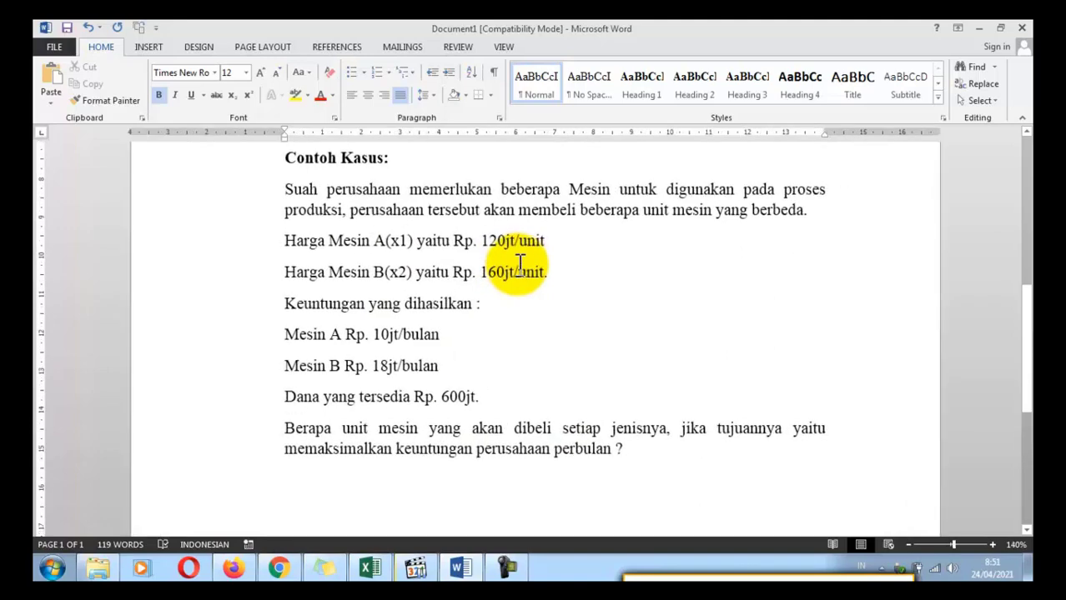
{"action": "left_click", "coordinate": [293, 188]}
{"action": "key", "text": "Delete"}
{"action": "type", "text": "ebu"}
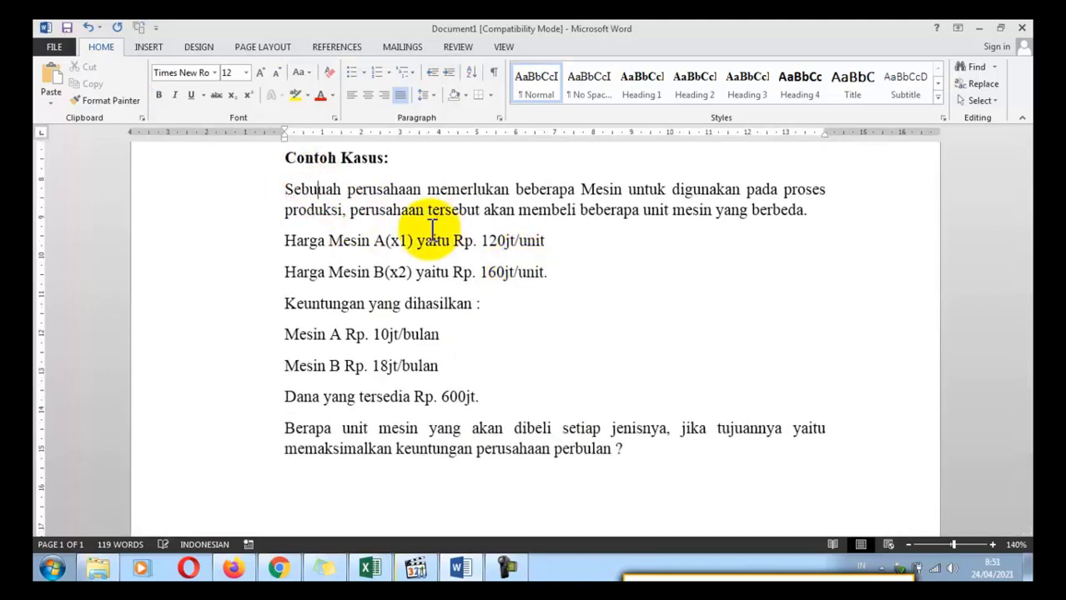
{"action": "key", "text": "BackSpace"}
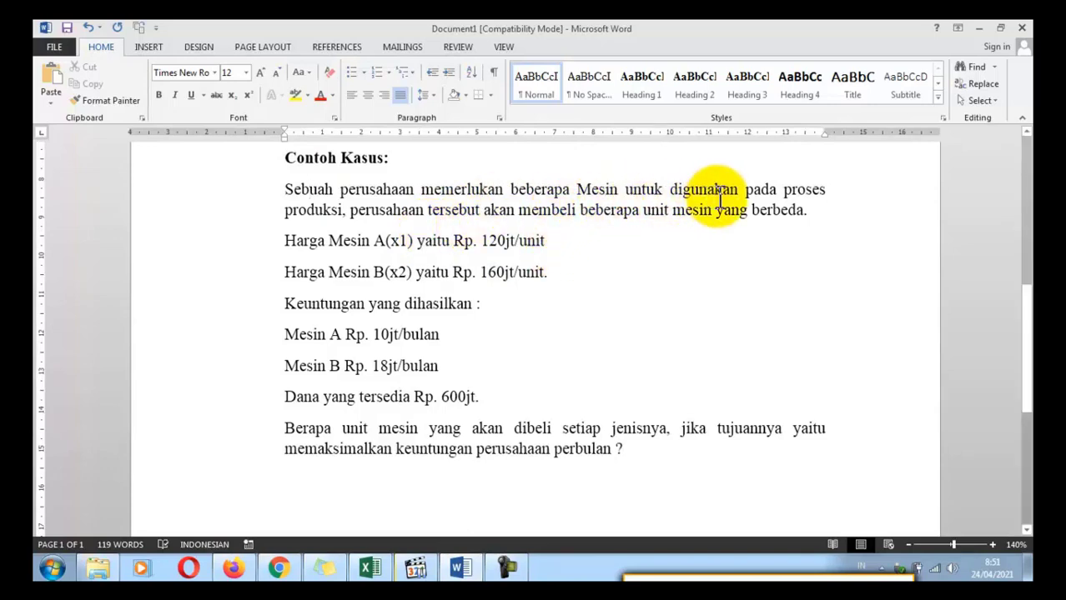
Examine the Contoh Kasus problem: machine prices, monthly profits, available funds and the question about maximising the company's profit
{"action": "left_click", "coordinate": [353, 212]}
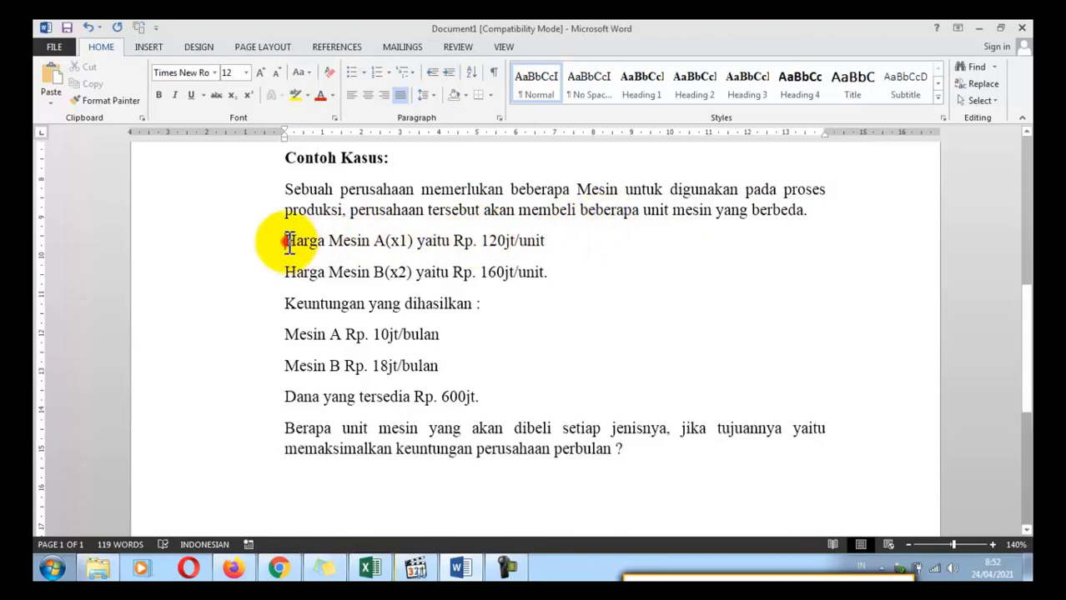
{"action": "left_click_drag", "start_coordinate": [288, 242], "coordinate": [375, 242]}
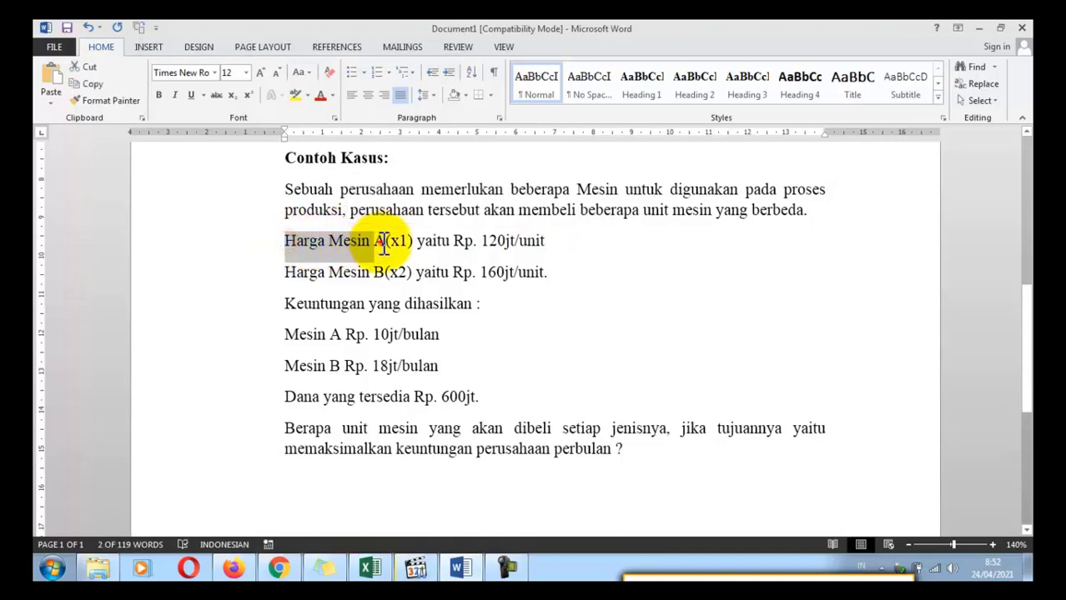
{"action": "left_click", "coordinate": [382, 243]}
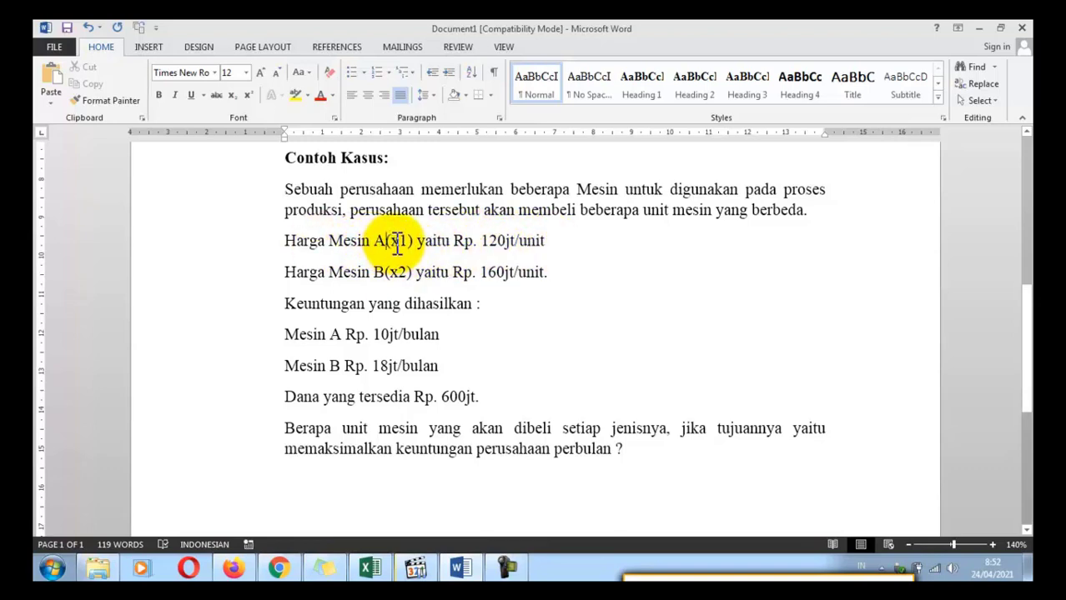
{"action": "left_click_drag", "start_coordinate": [394, 240], "coordinate": [414, 240]}
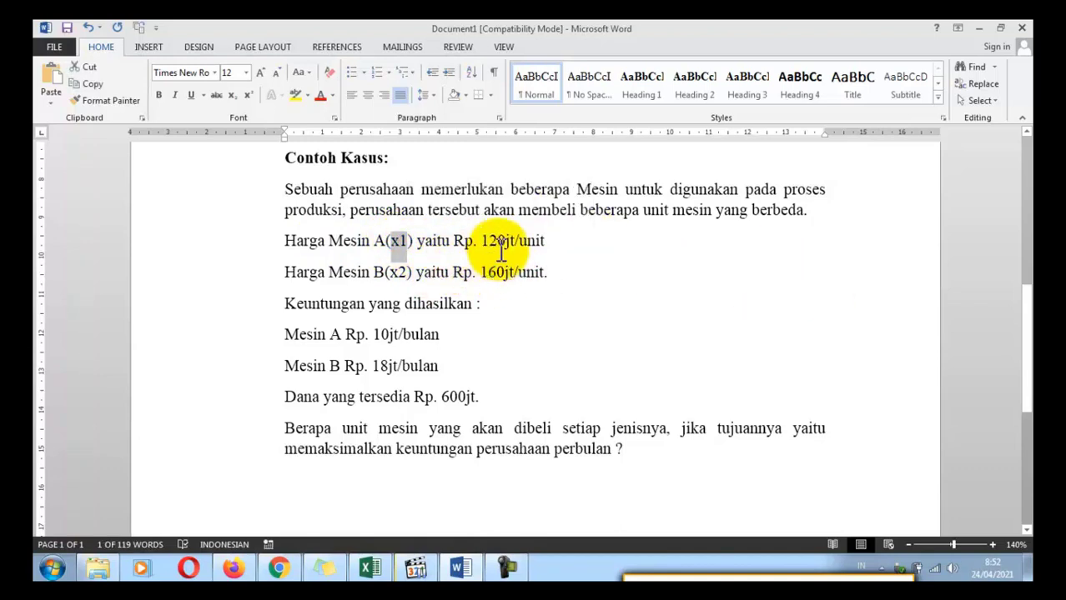
{"action": "left_click", "coordinate": [556, 240]}
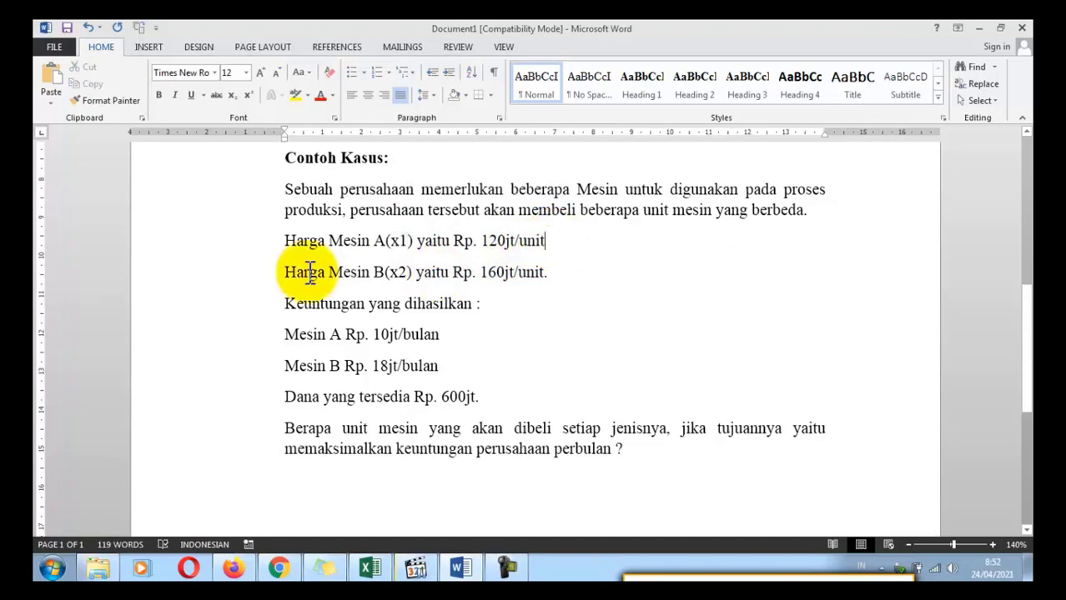
{"action": "left_click_drag", "start_coordinate": [286, 273], "coordinate": [407, 272]}
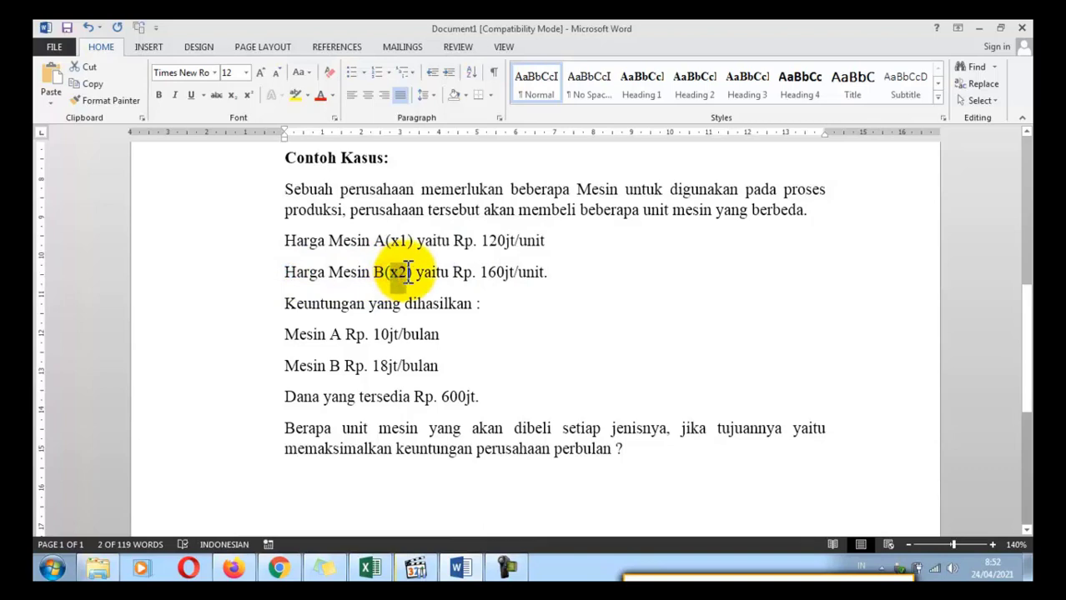
{"action": "left_click", "coordinate": [487, 273]}
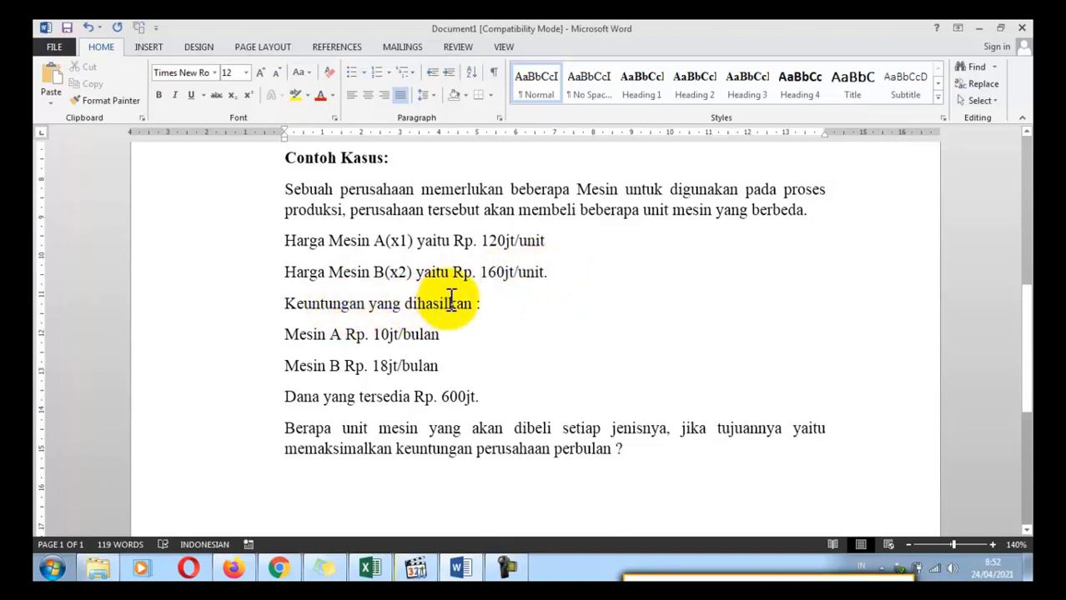
{"action": "left_click", "coordinate": [373, 335]}
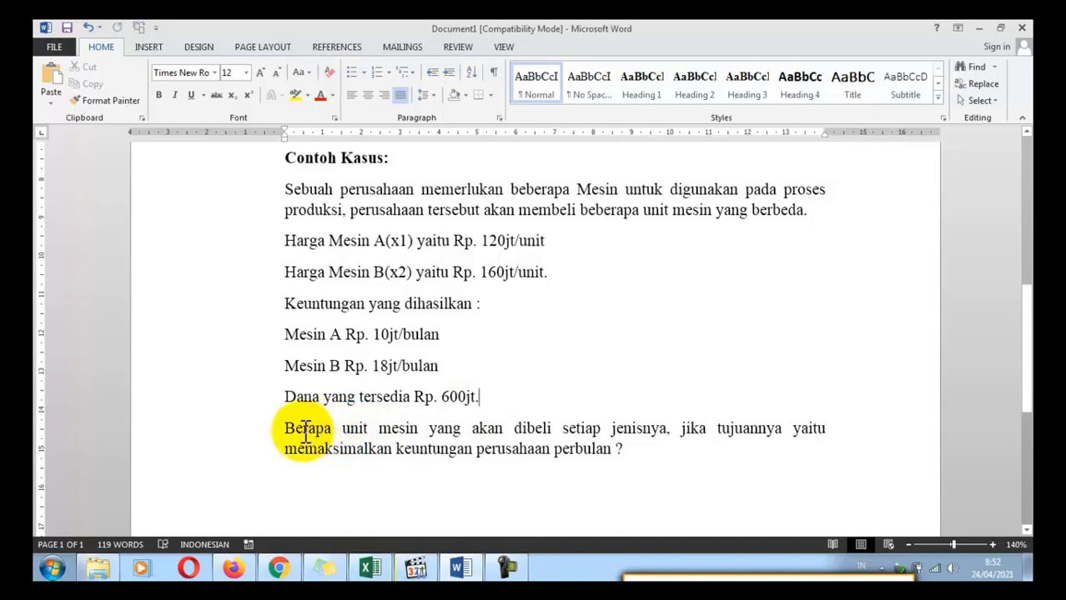
{"action": "left_click_drag", "start_coordinate": [284, 429], "coordinate": [408, 425]}
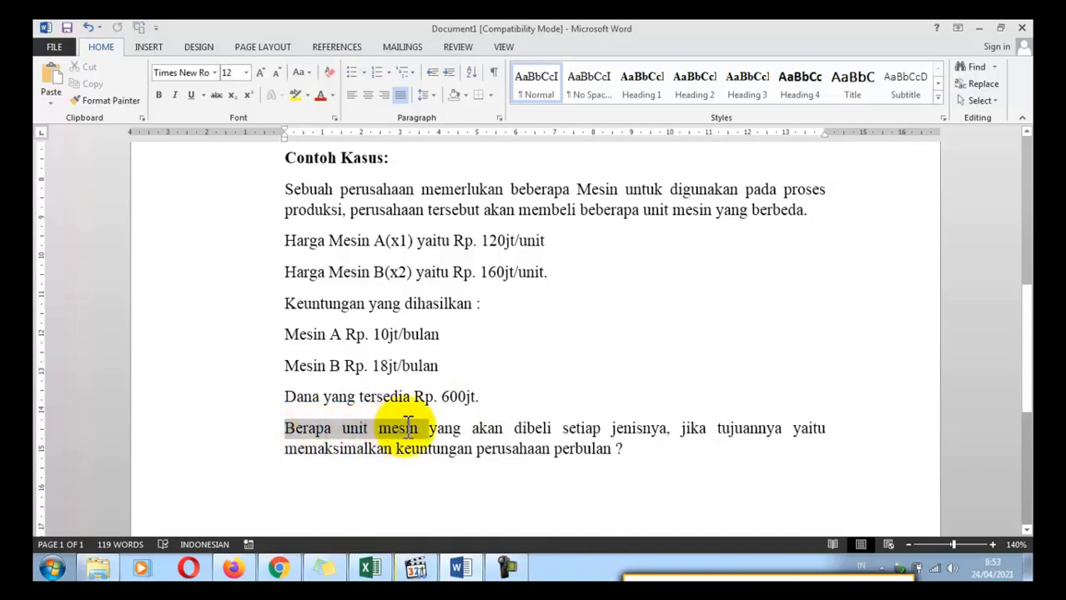
{"action": "left_click", "coordinate": [683, 429]}
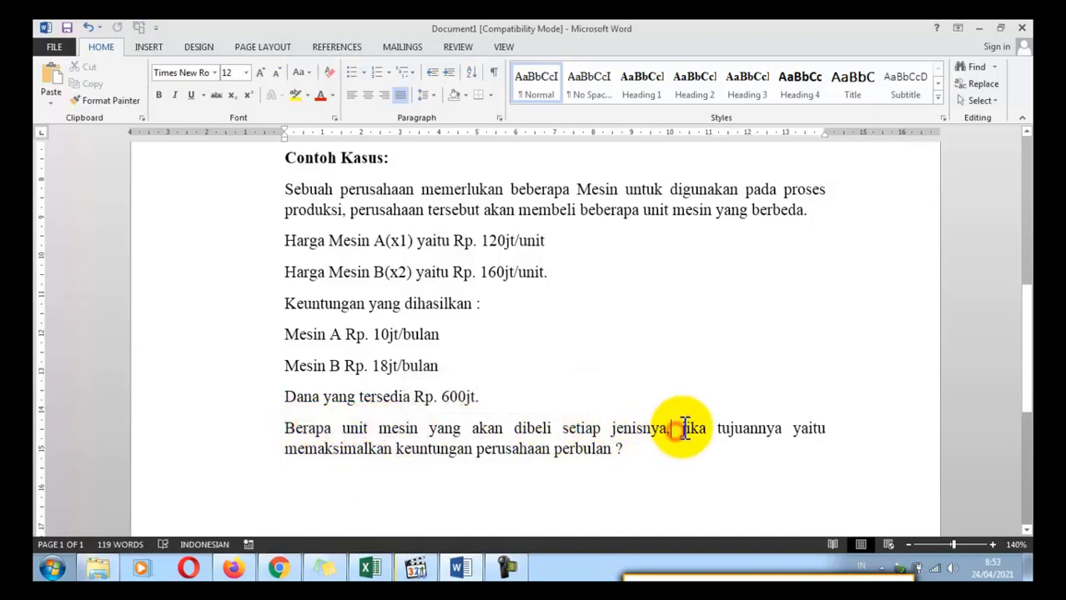
{"action": "double_click", "coordinate": [364, 447]}
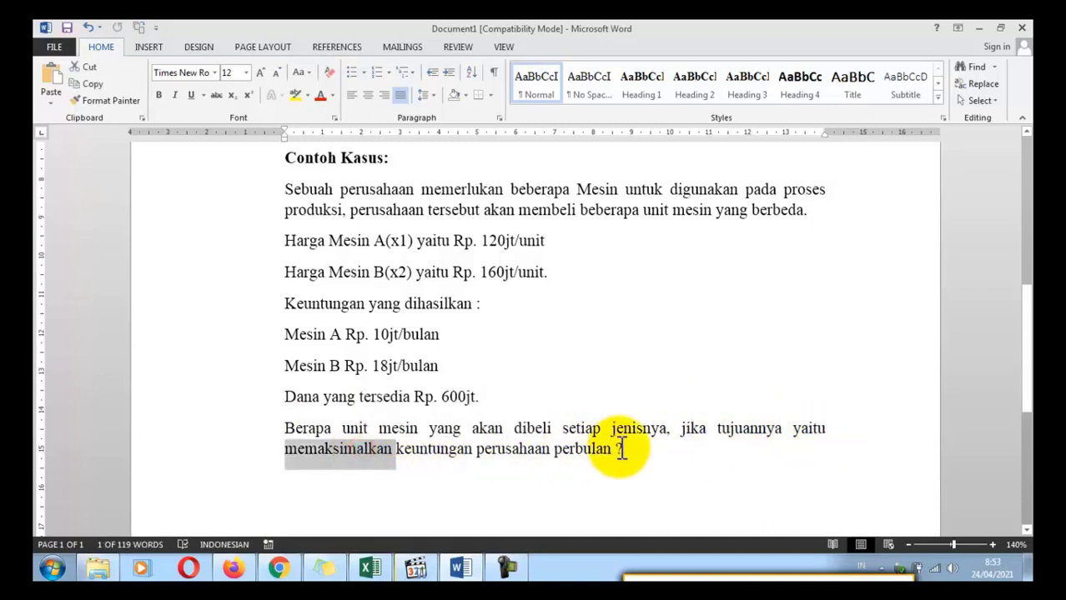
{"action": "left_click", "coordinate": [647, 453]}
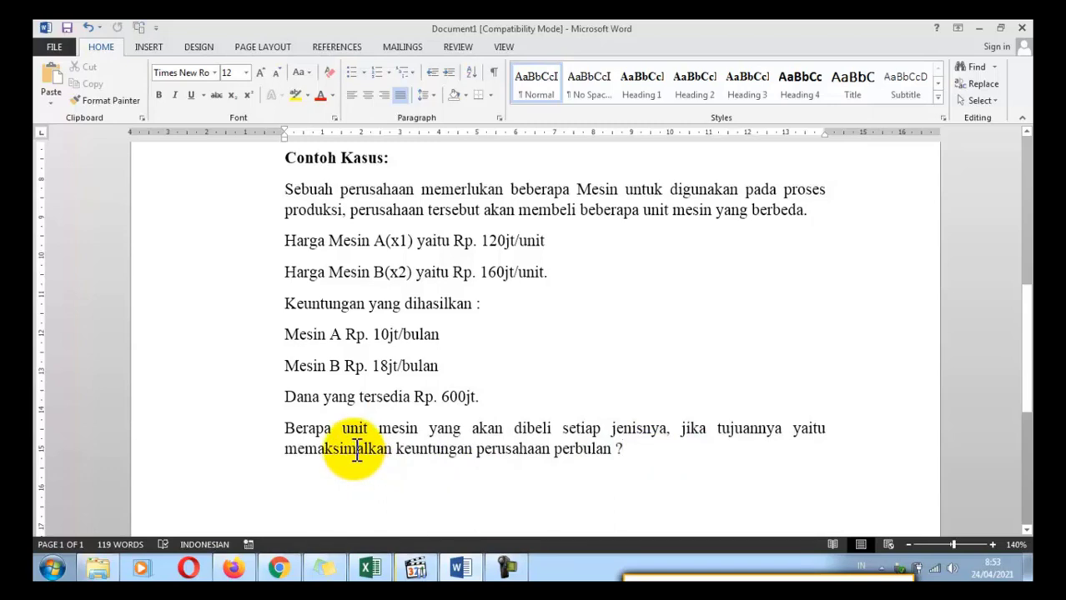
Dock the Word document to half the screen and switch to the blank Excel workbook beside it
{"action": "scroll", "coordinate": [356, 448], "scroll_direction": "up", "scroll_amount": 1}
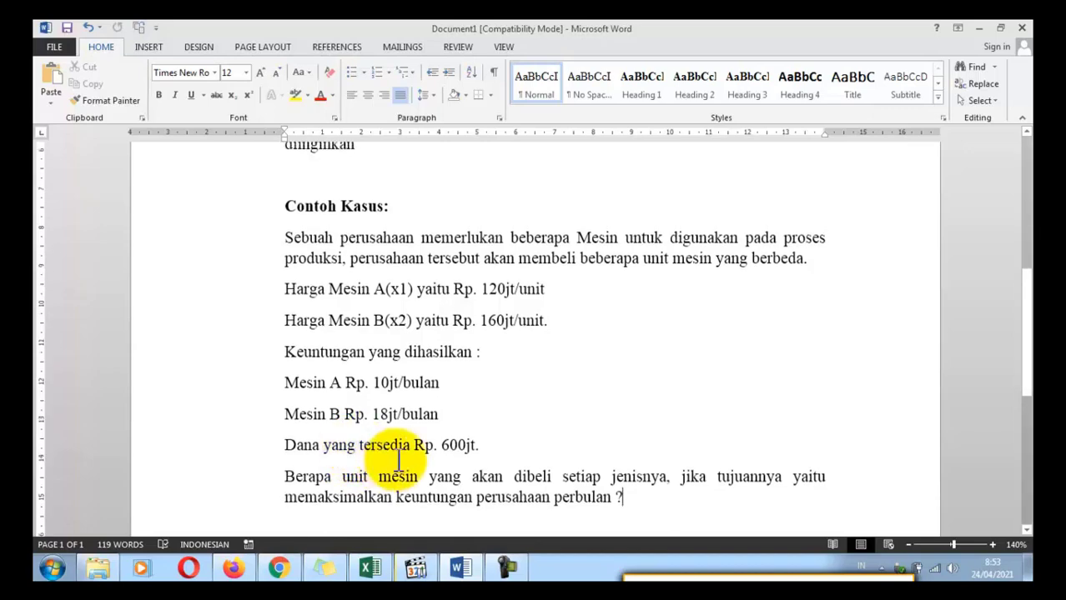
{"action": "key", "text": "super+Left"}
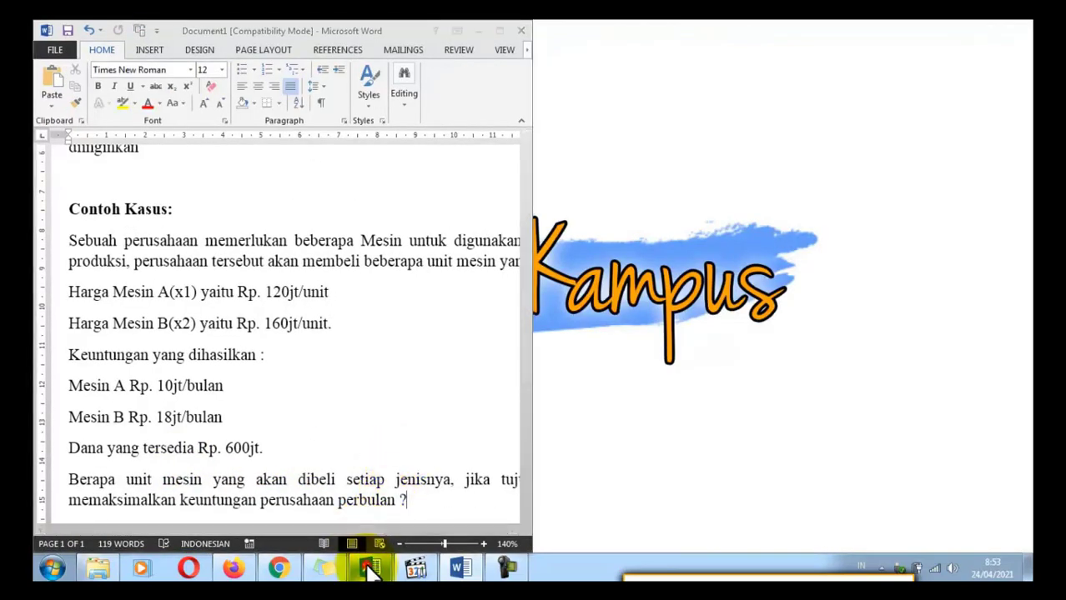
{"action": "left_click", "coordinate": [370, 570]}
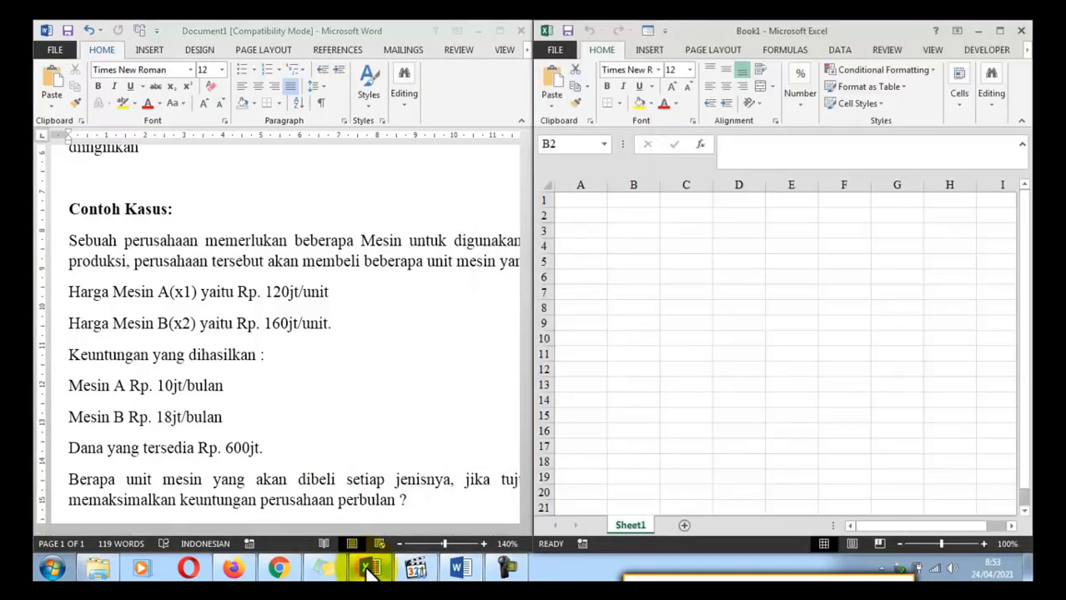
{"action": "left_click", "coordinate": [782, 398]}
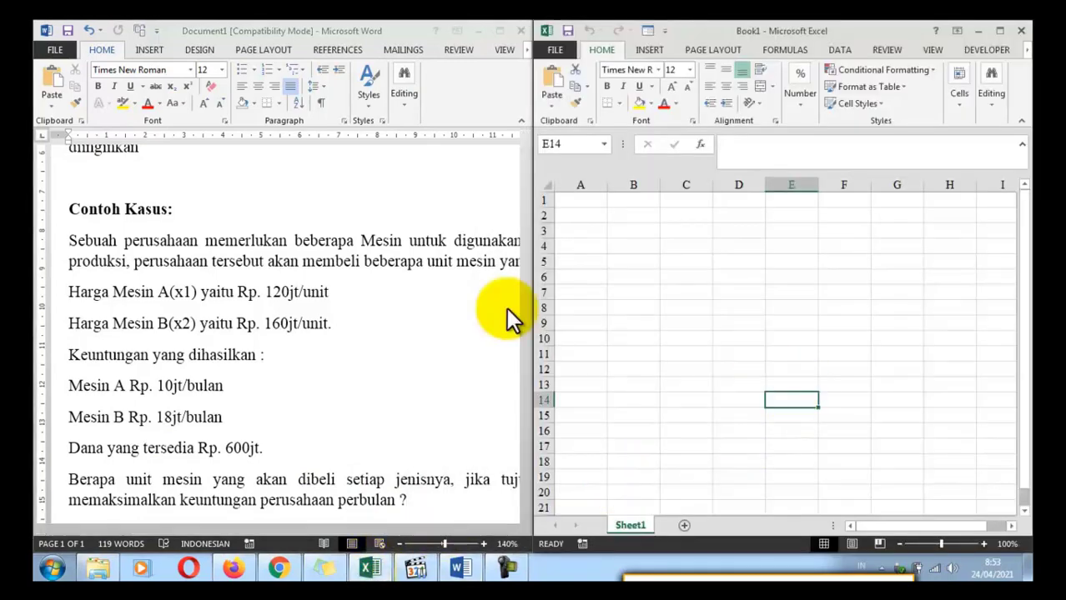
Enter the row labels "Unit" in cell B3 and "Keuntungan" in cell B4
{"action": "left_click", "coordinate": [630, 216]}
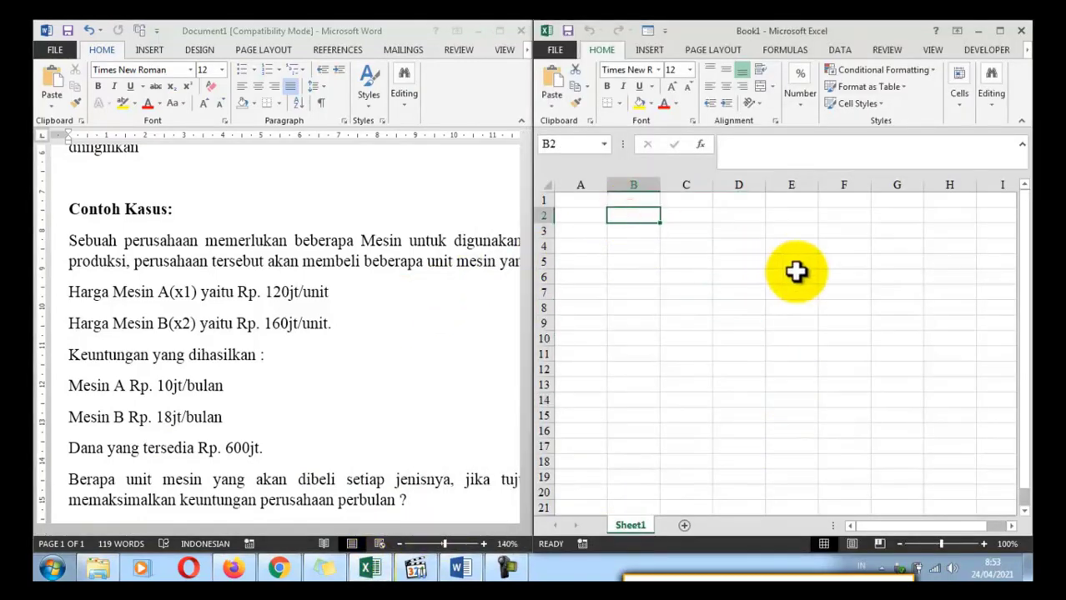
{"action": "key", "text": "Down"}
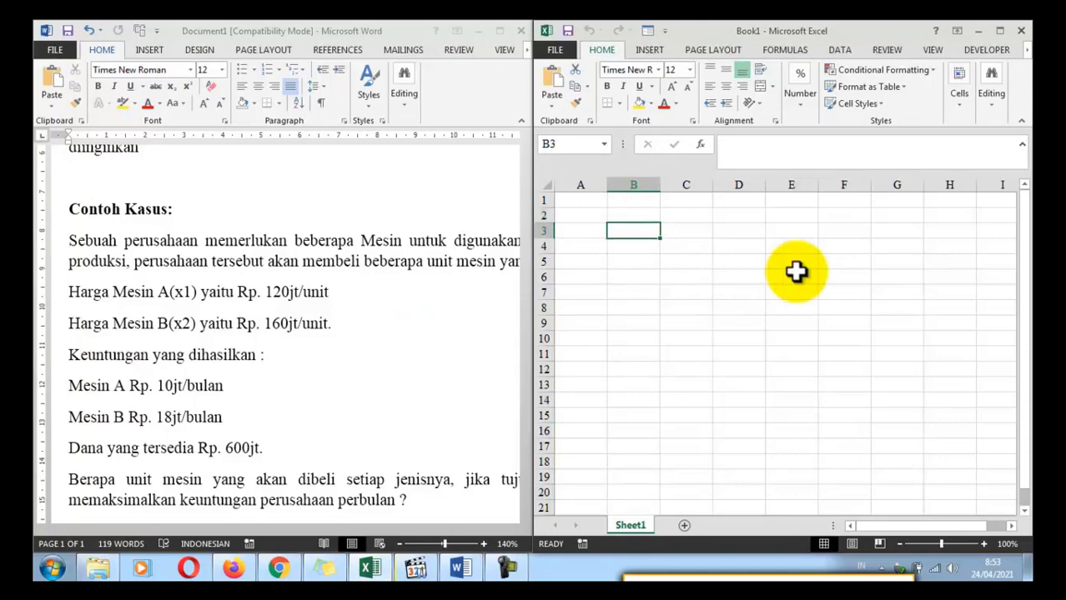
{"action": "type", "text": "UNit"}
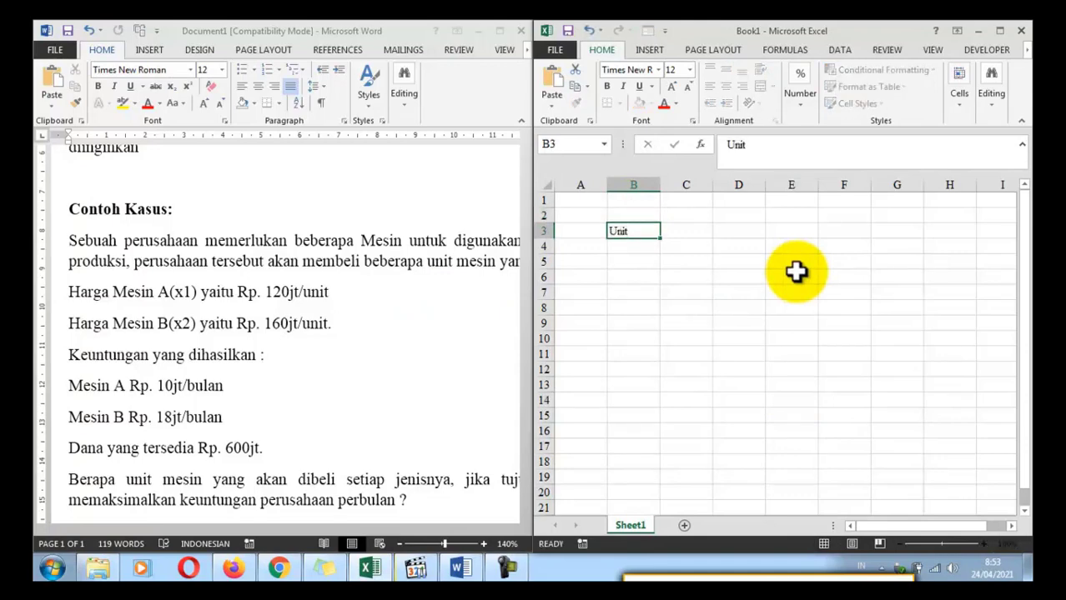
{"action": "key", "text": "Right"}
{"action": "key", "text": "Left"}
{"action": "key", "text": "Down"}
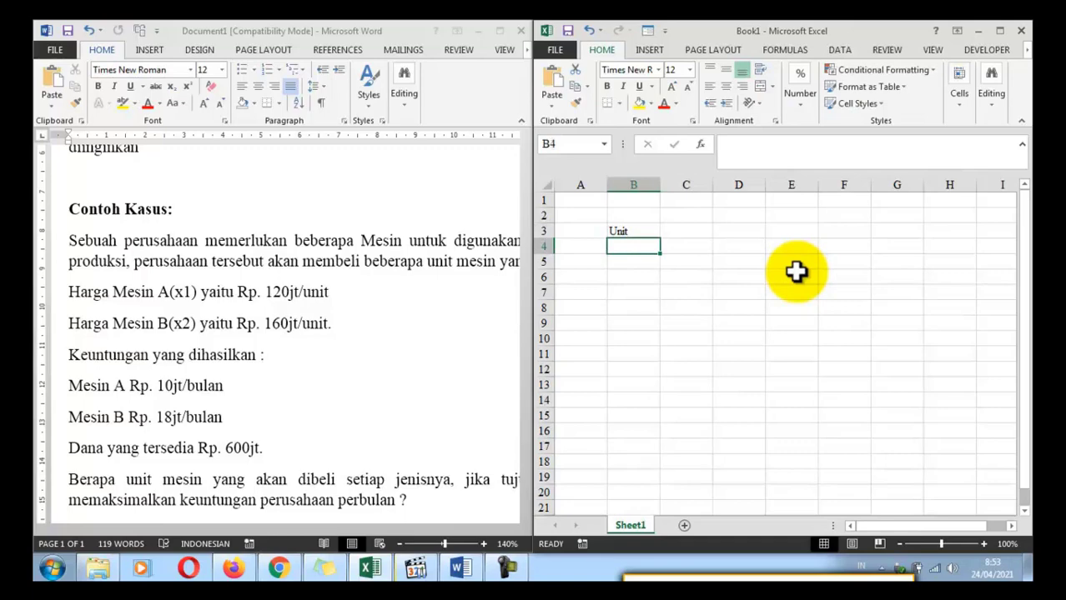
{"action": "type", "text": "Keuntungan"}
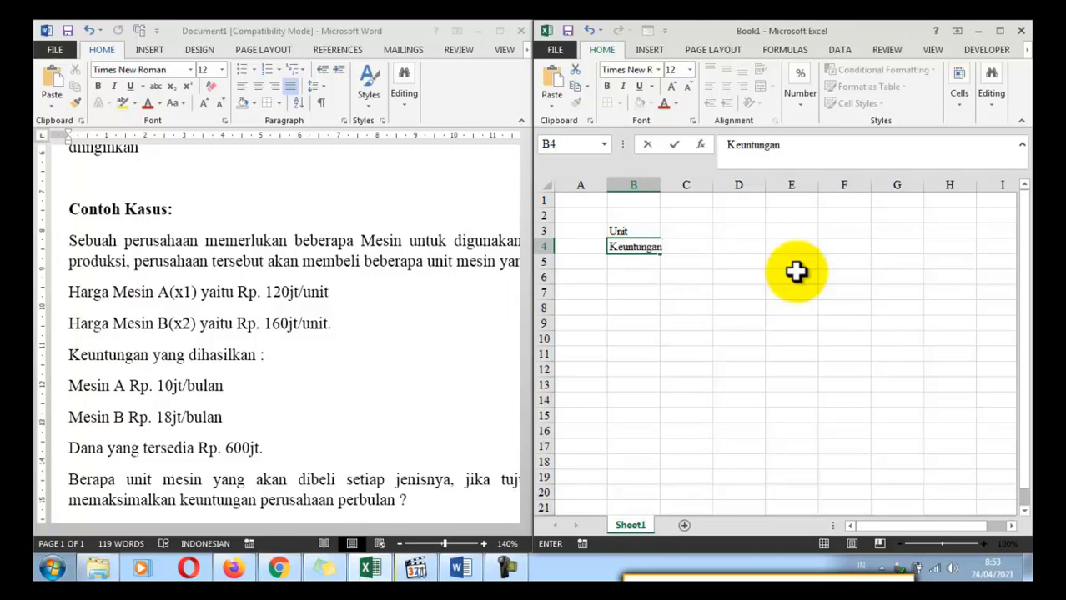
{"action": "key", "text": "Return"}
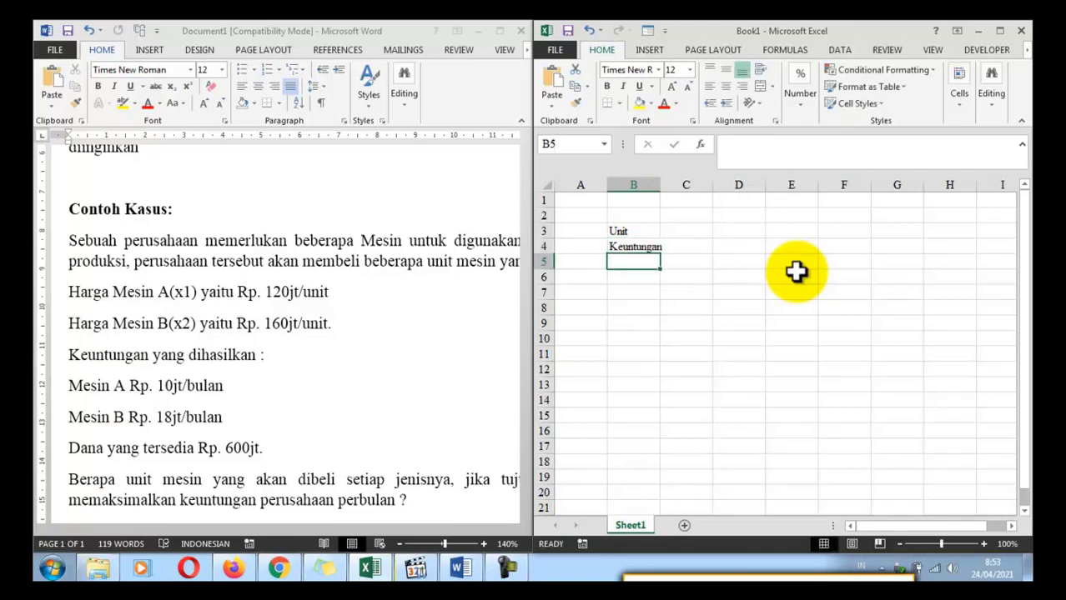
Enter the column heading "Mesin A(x1)" in cell C1
{"action": "key", "text": "Up"}
{"action": "key", "text": "Up"}
{"action": "key", "text": "Up"}
{"action": "key", "text": "Right"}
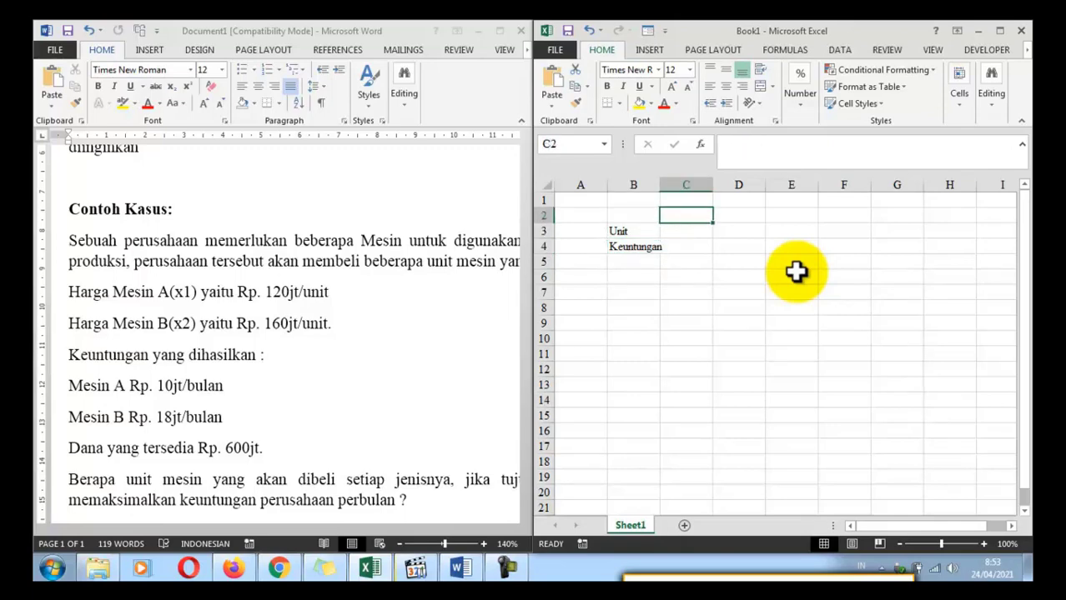
{"action": "key", "text": "Up"}
{"action": "type", "text": "M"}
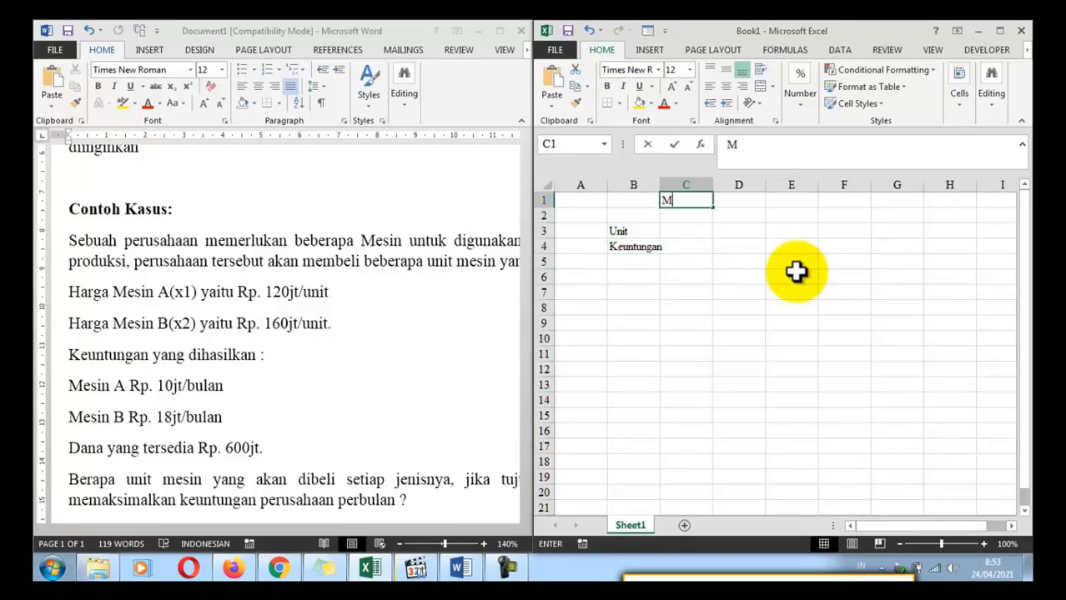
{"action": "type", "text": "esin A(x1"}
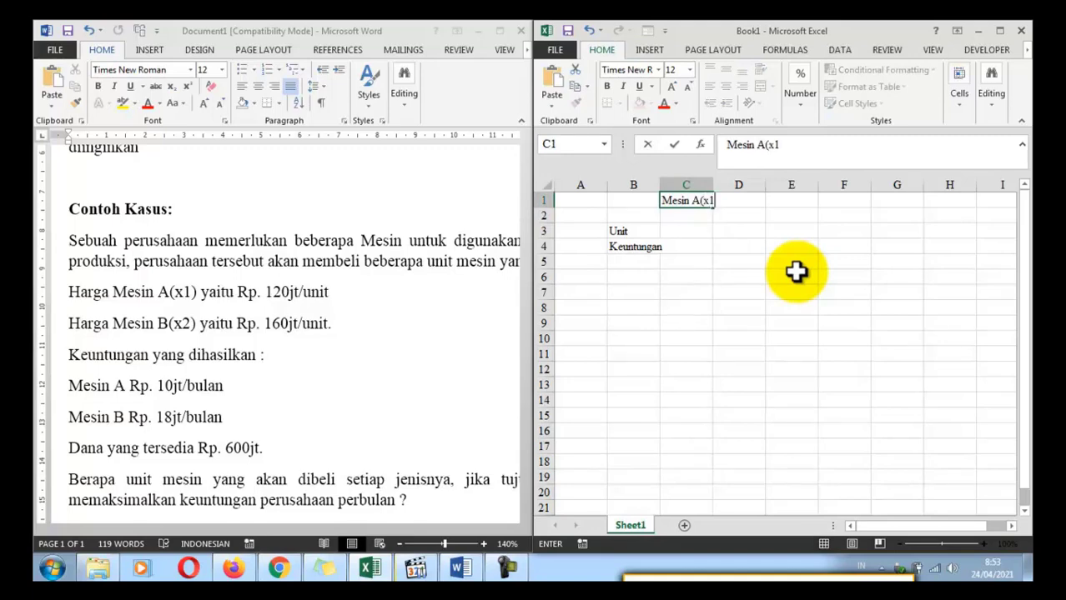
{"action": "key", "text": "Return"}
{"action": "key", "text": "Up"}
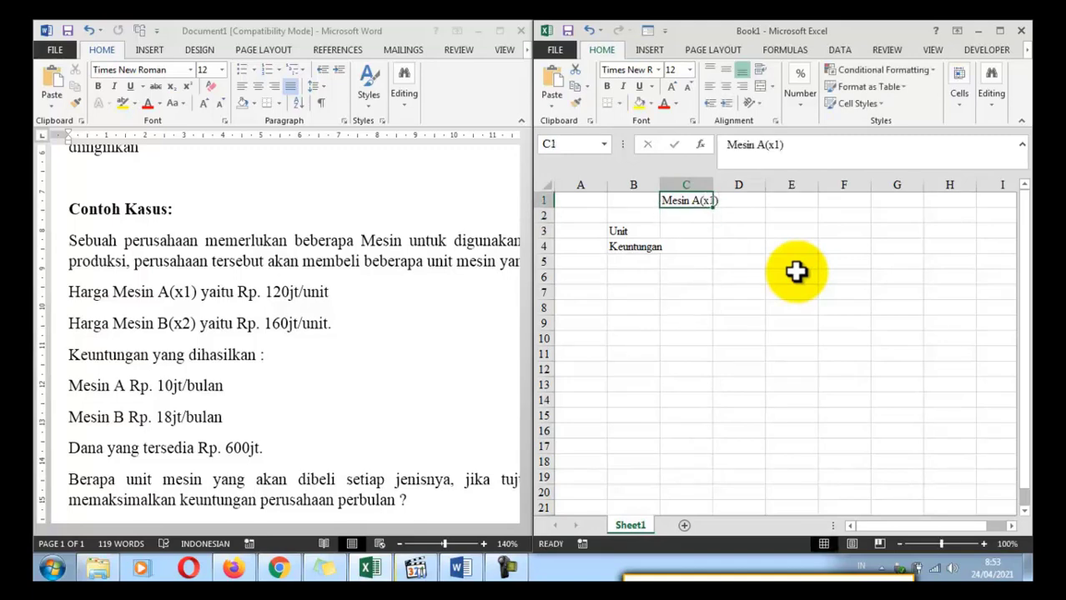
Enter the heading "Mesin B(x2)" in cell D1 and fit columns C and D to their contents
{"action": "key", "text": "Right"}
{"action": "type", "text": "MEsi"}
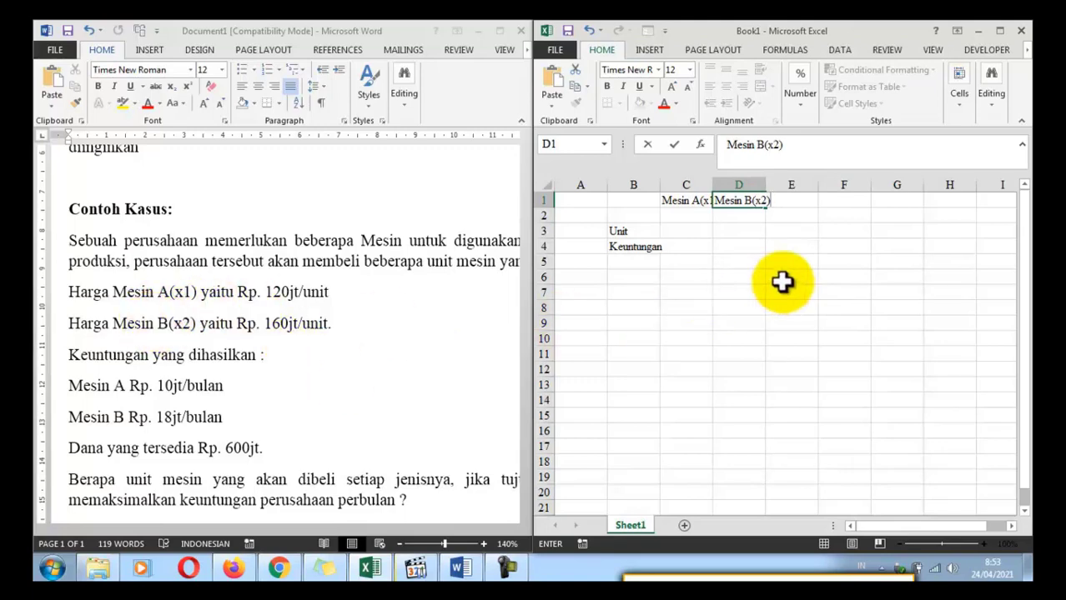
{"action": "left_click", "coordinate": [782, 282]}
{"action": "double_click", "coordinate": [713, 184]}
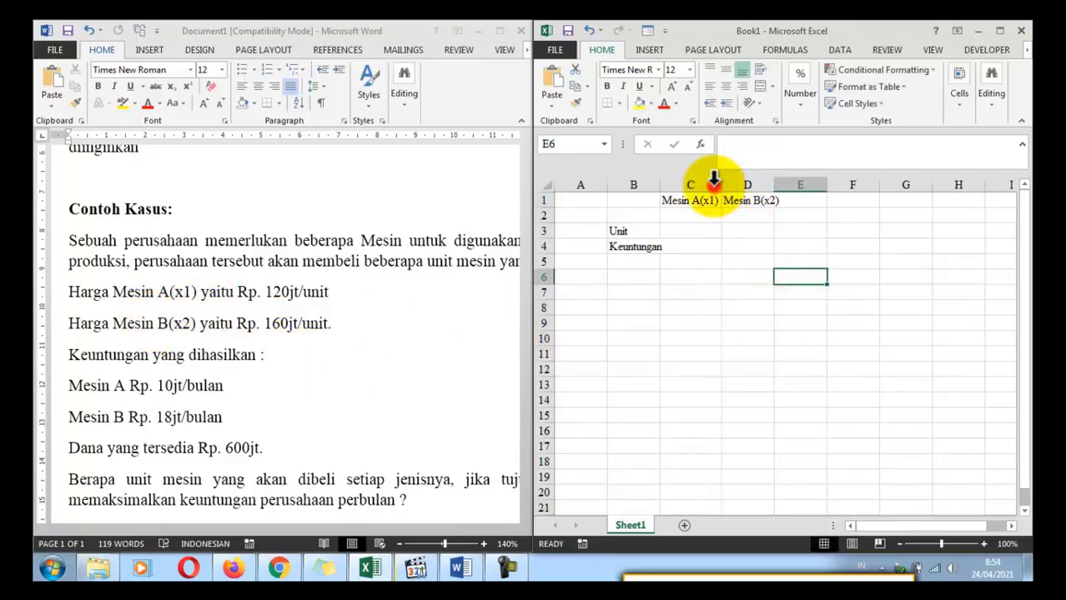
{"action": "double_click", "coordinate": [773, 183]}
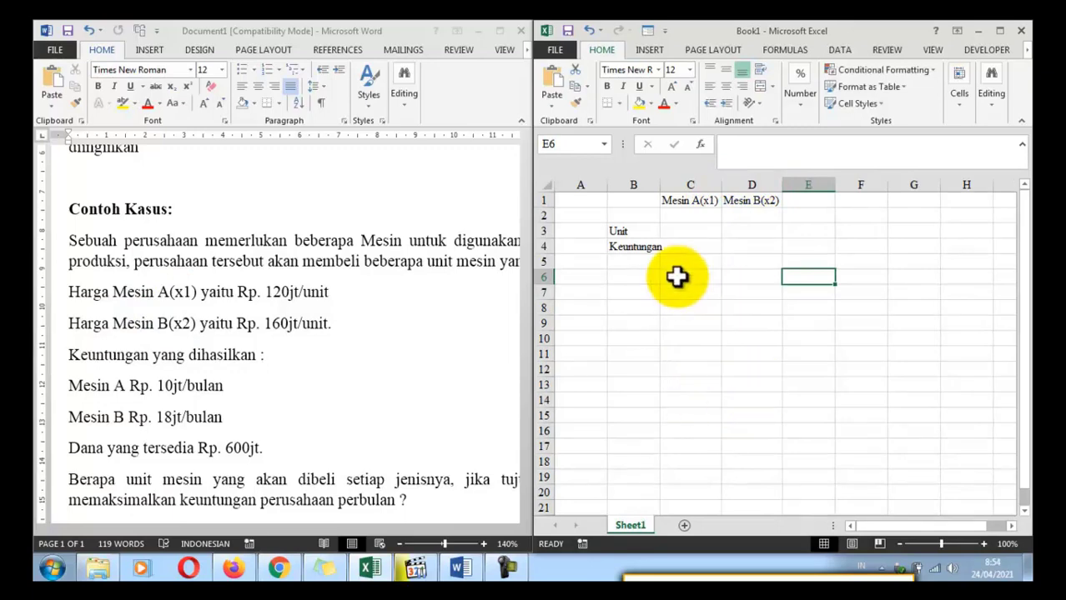
Add the row labels "Harga" in cell B5 and "Dana yang tersedia" in cell B6
{"action": "left_click", "coordinate": [646, 263]}
{"action": "type", "text": "Harga"}
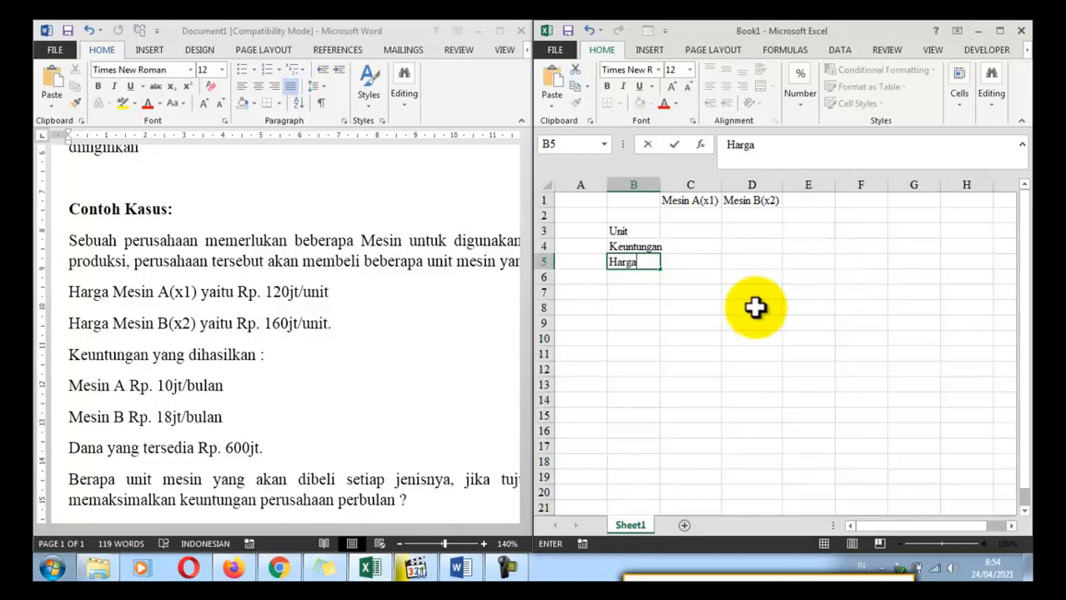
{"action": "key", "text": "Return"}
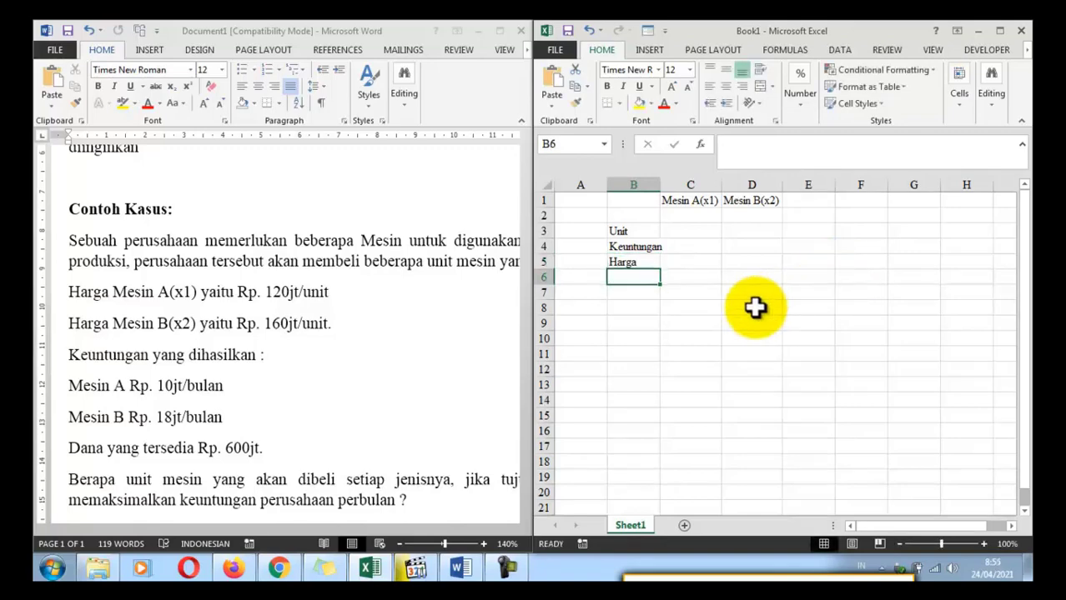
{"action": "type", "text": "Dana yang tersed"}
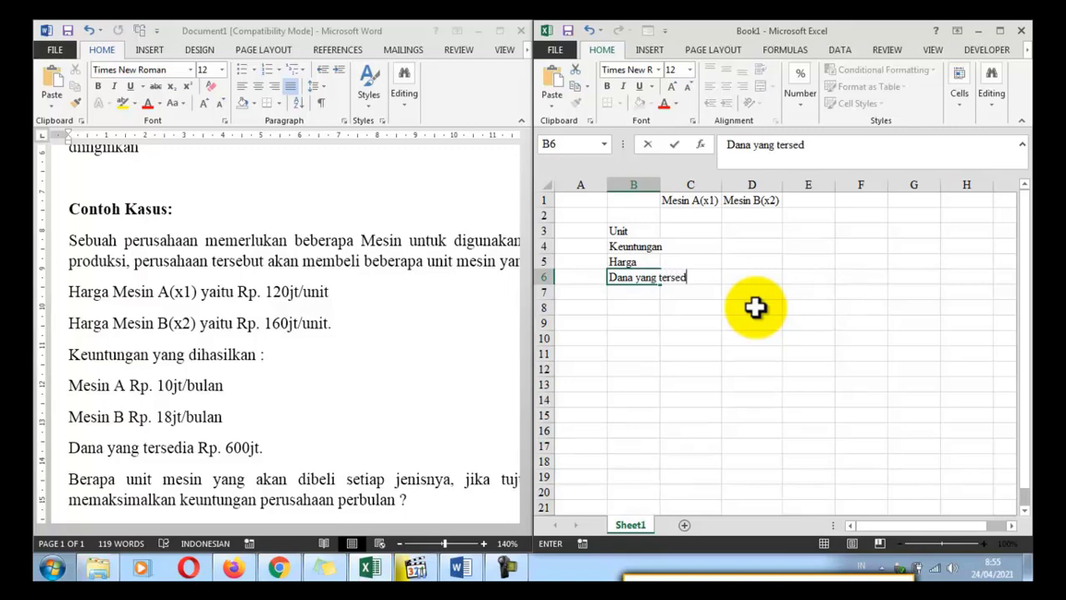
{"action": "key", "text": "Return"}
Move the two machine headings from C1:D1 down to C2:D2 and fit column B to its labels
{"action": "key", "text": "Up"}
{"action": "key", "text": "Up"}
{"action": "key", "text": "Up"}
{"action": "key", "text": "Up"}
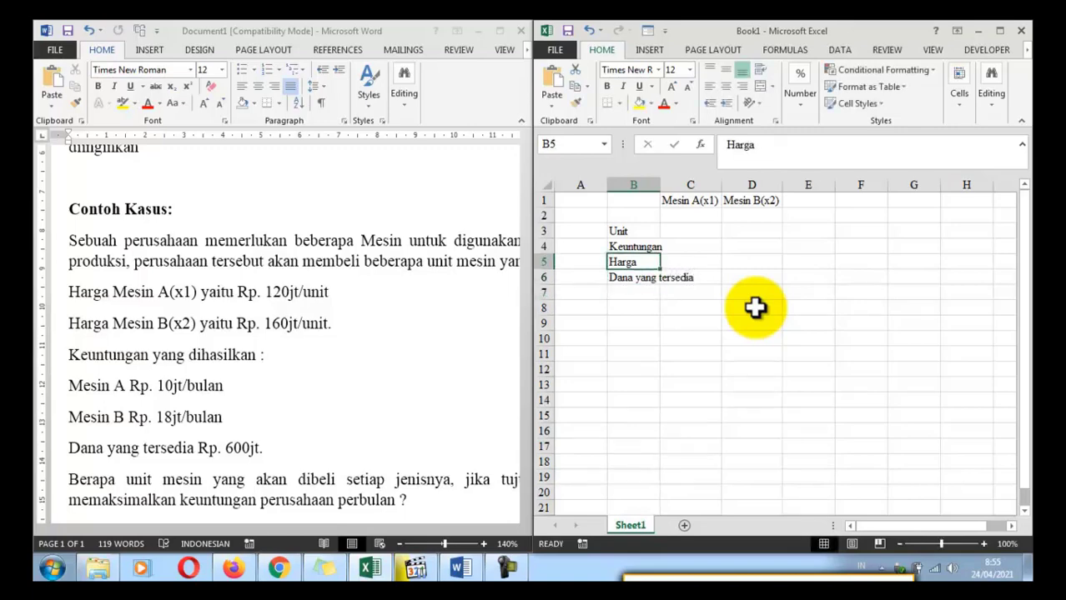
{"action": "key", "text": "Up"}
{"action": "key", "text": "Up"}
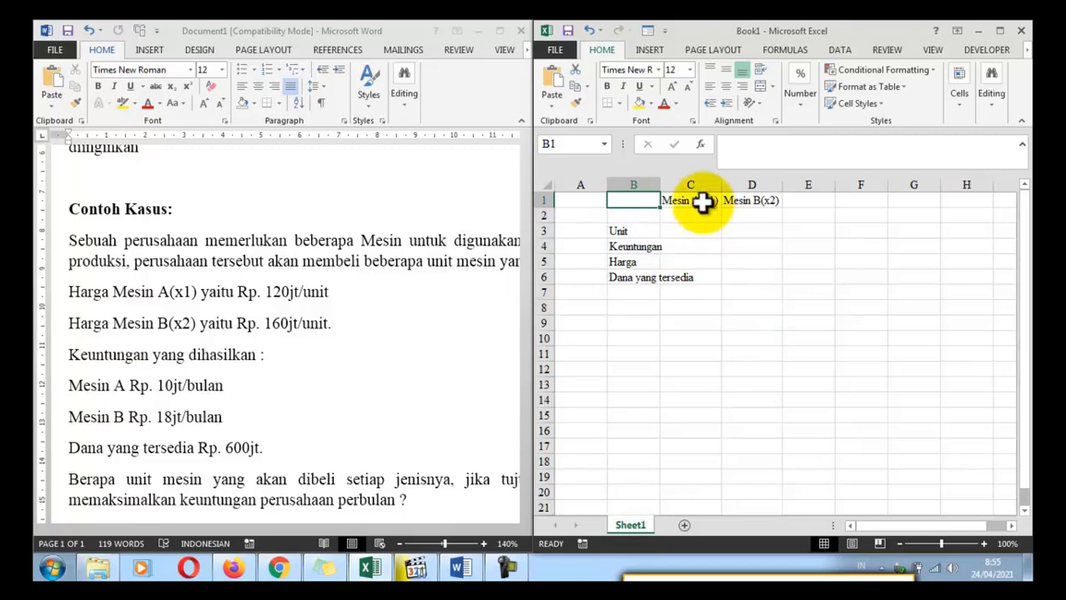
{"action": "left_click_drag", "start_coordinate": [704, 205], "coordinate": [742, 204]}
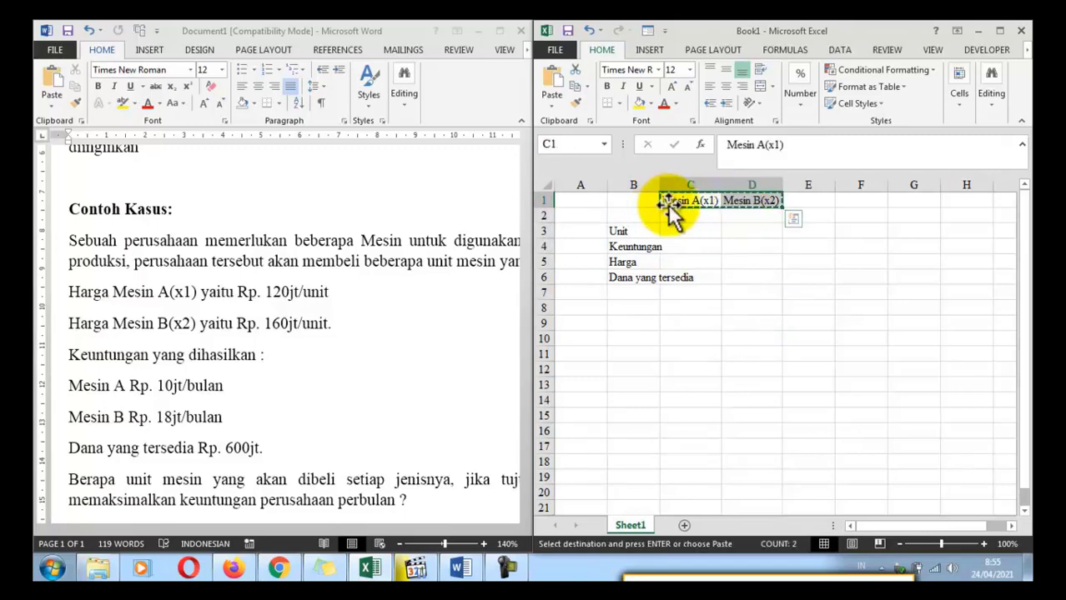
{"action": "left_click_drag", "start_coordinate": [676, 207], "coordinate": [678, 218]}
{"action": "left_click", "coordinate": [773, 261]}
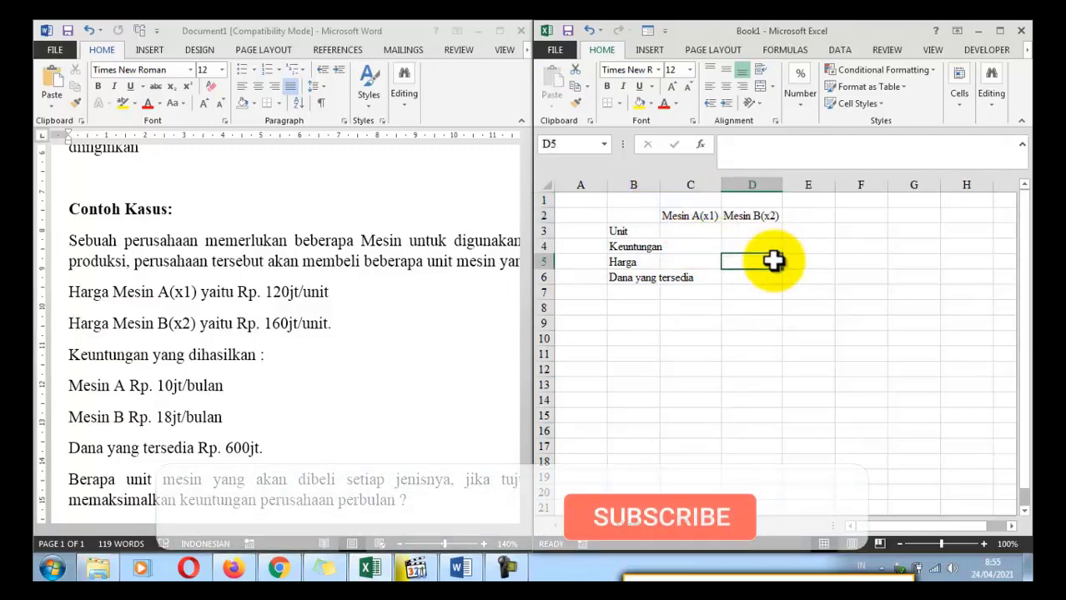
{"action": "double_click", "coordinate": [660, 184]}
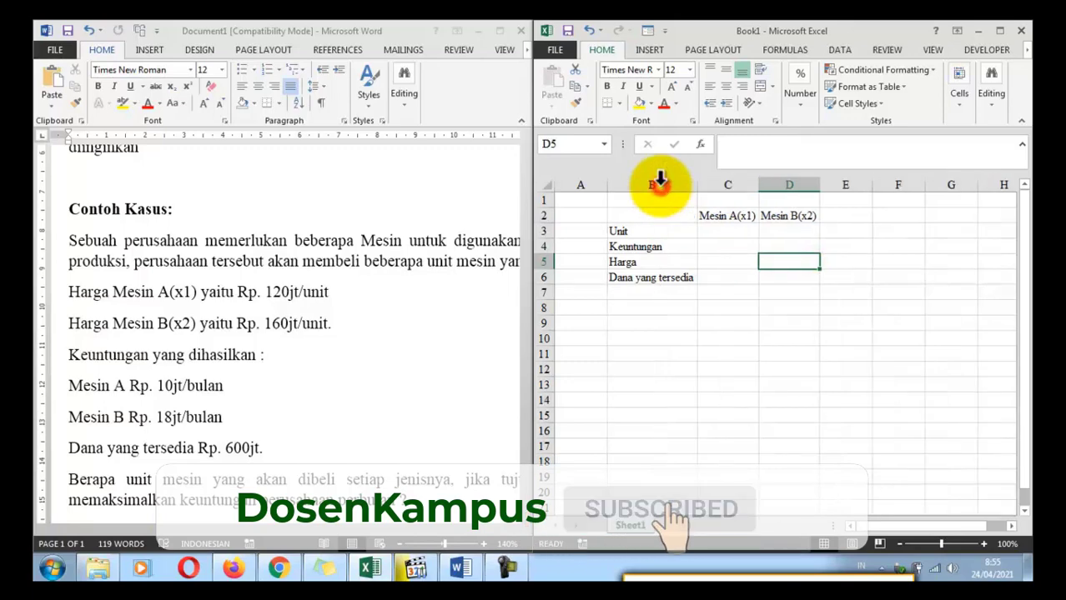
Fill the Keuntungan row with 10 for Mesin A in C4 and 18 for Mesin B in D4
{"action": "left_click", "coordinate": [727, 246]}
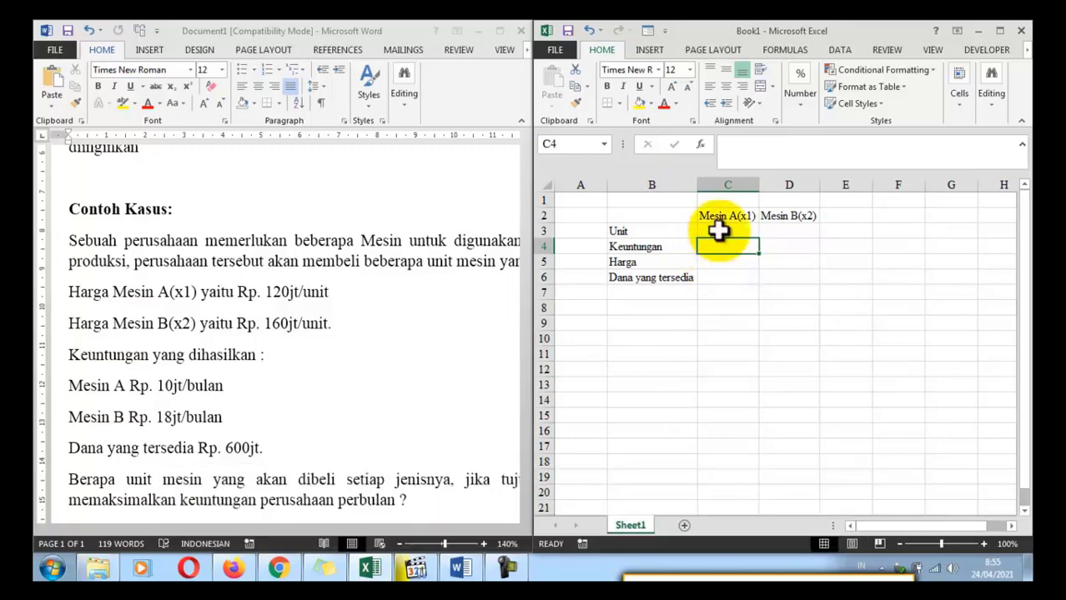
{"action": "left_click", "coordinate": [714, 231]}
{"action": "left_click_drag", "start_coordinate": [762, 233], "coordinate": [776, 233]}
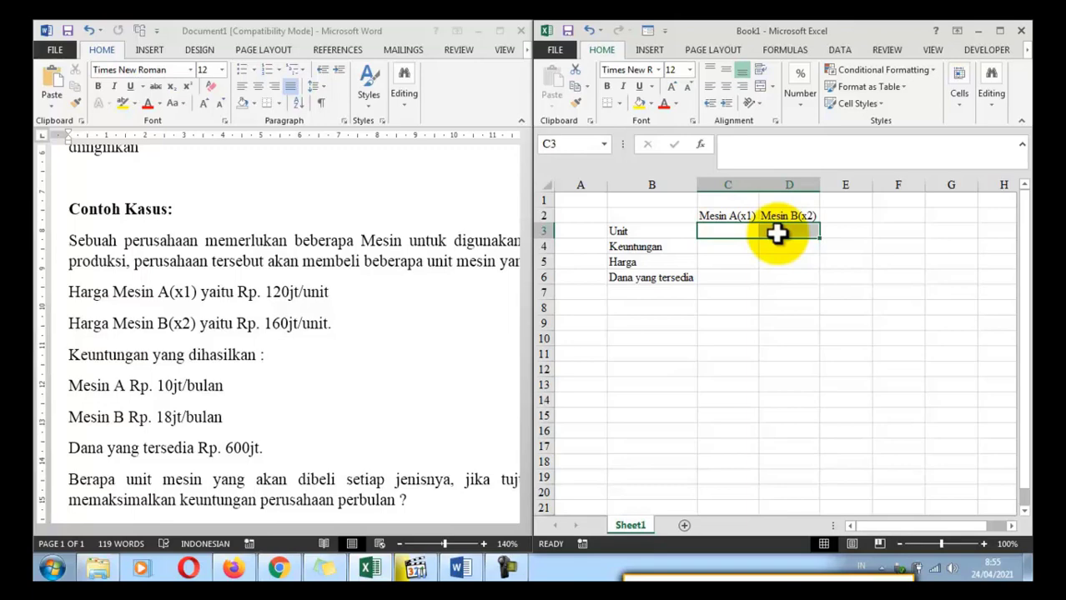
{"action": "left_click", "coordinate": [725, 243]}
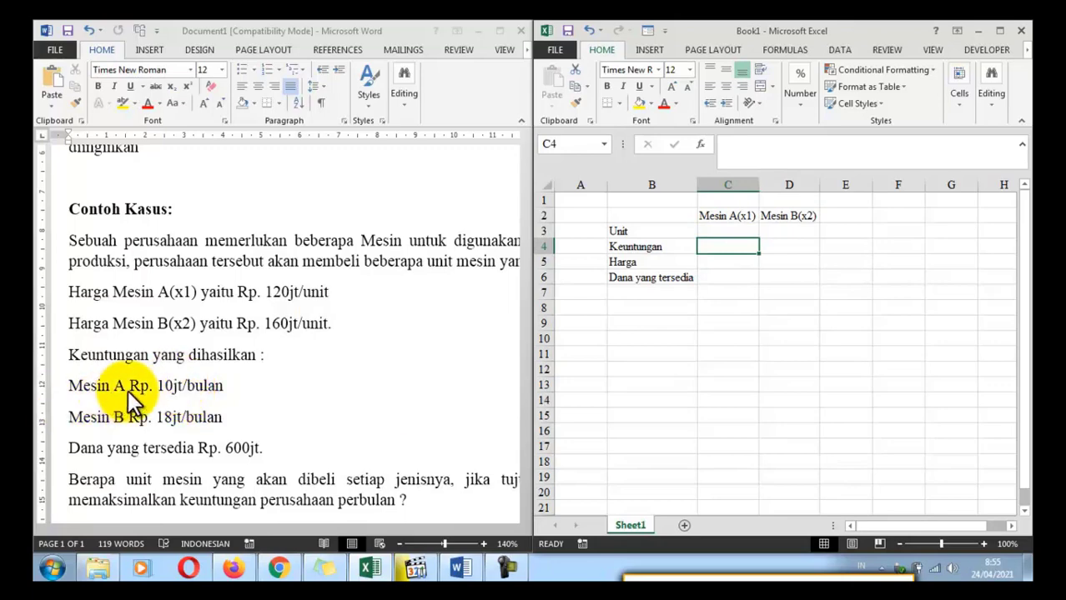
{"action": "left_click", "coordinate": [737, 215]}
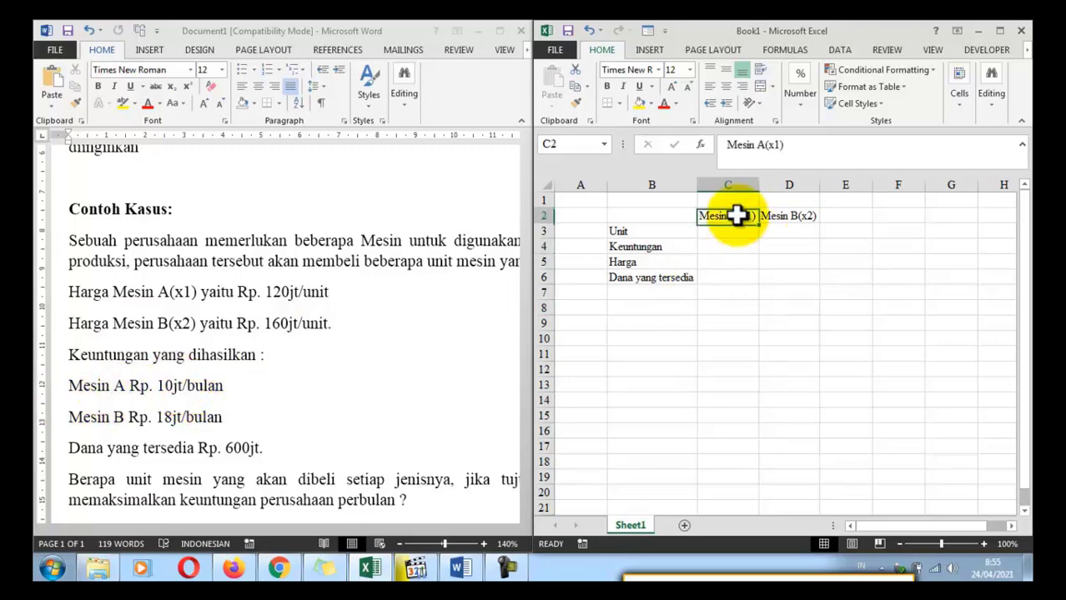
{"action": "left_click", "coordinate": [669, 250]}
{"action": "left_click", "coordinate": [724, 249]}
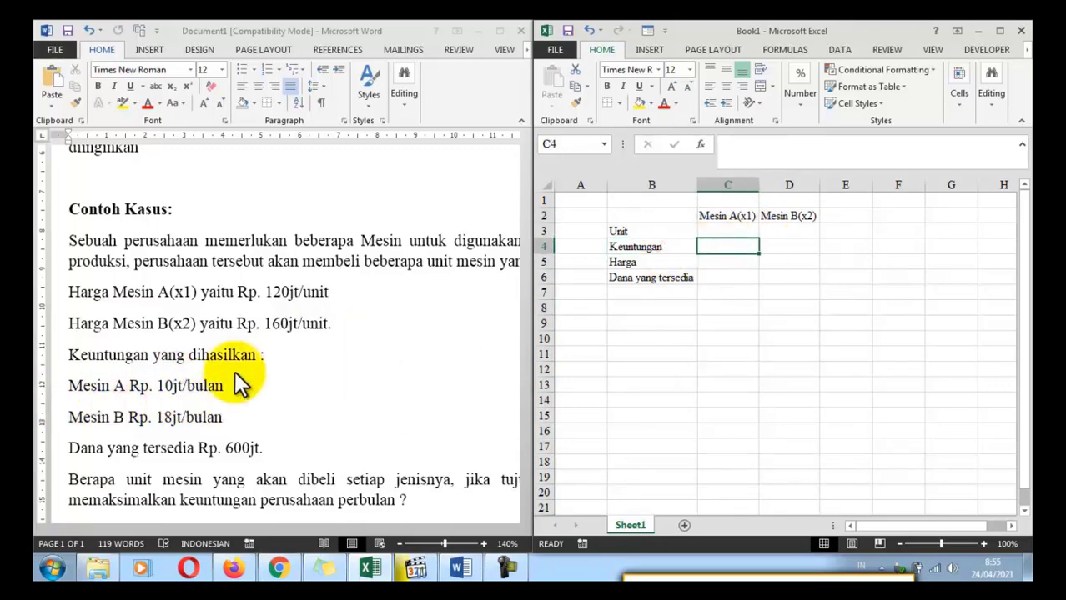
{"action": "type", "text": "10"}
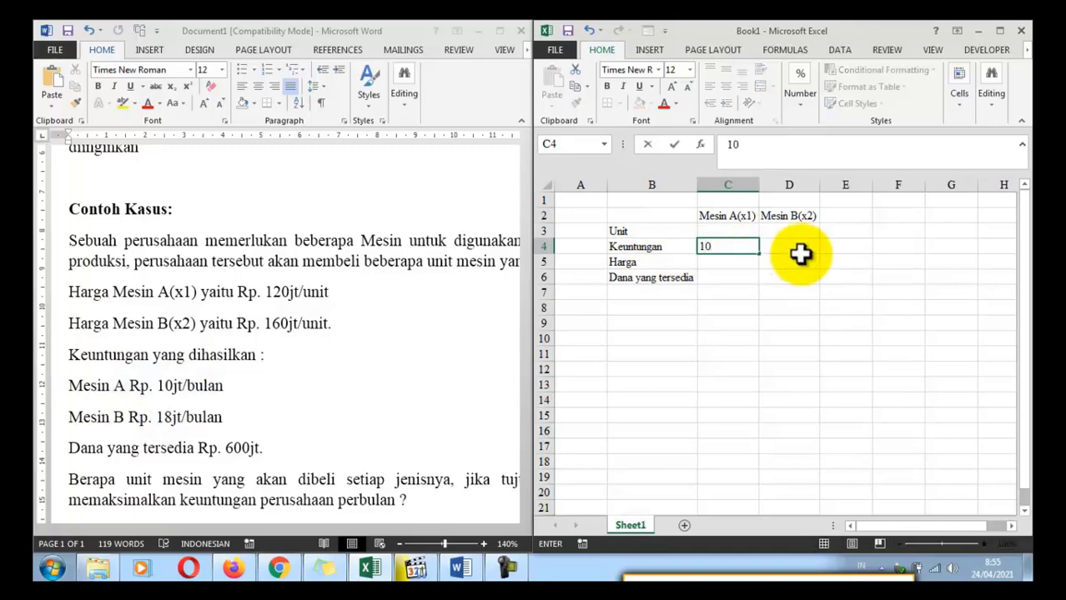
{"action": "left_click", "coordinate": [801, 254]}
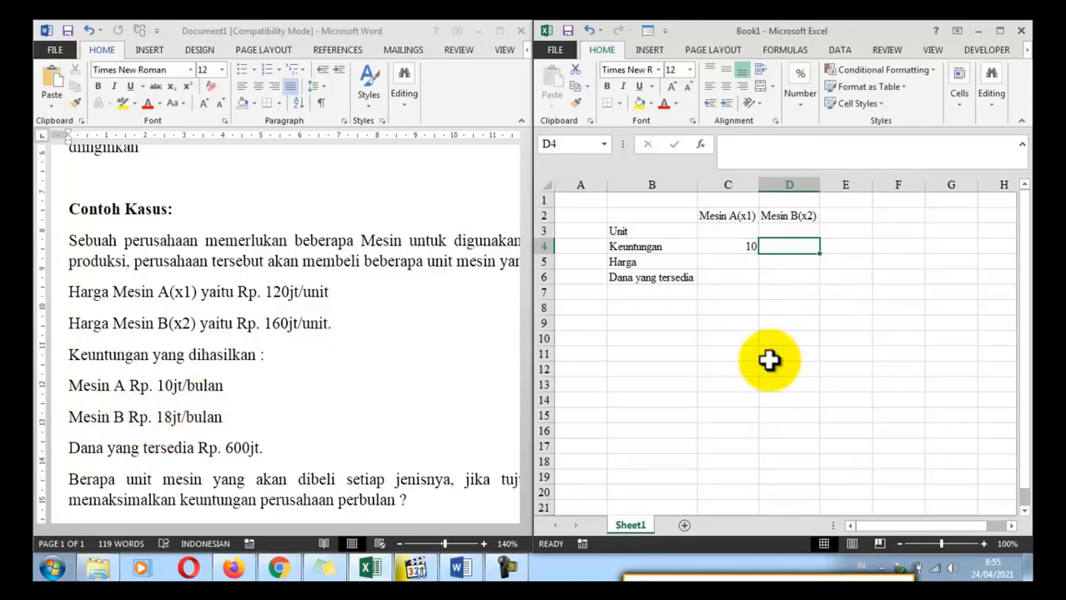
{"action": "type", "text": "18"}
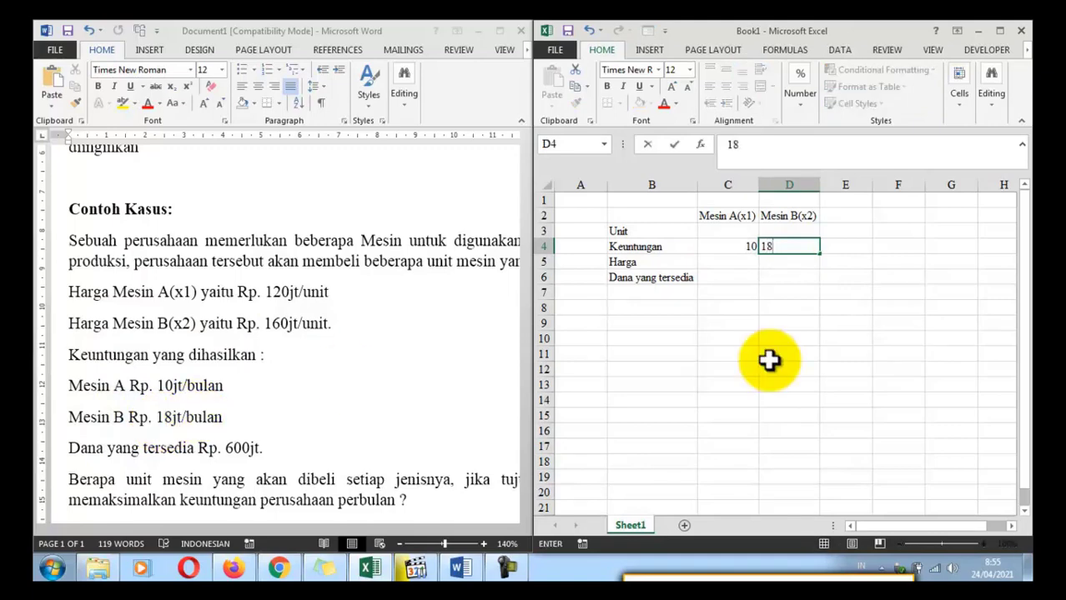
{"action": "key", "text": "Return"}
Fill the Harga row with 120 for Mesin A in C5 and 160 for Mesin B in D5
{"action": "key", "text": "Left"}
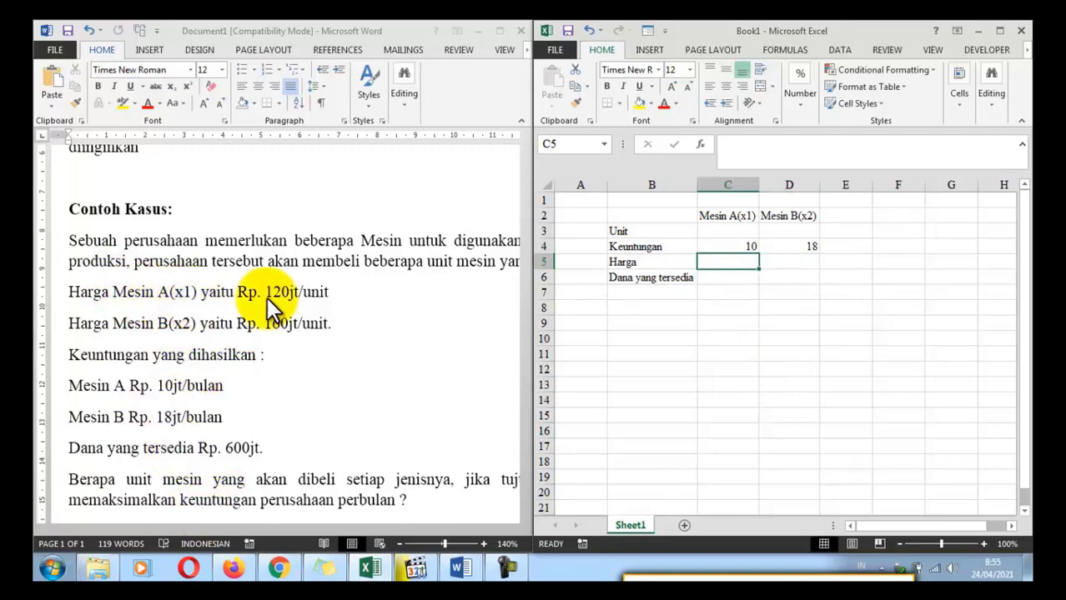
{"action": "type", "text": "120"}
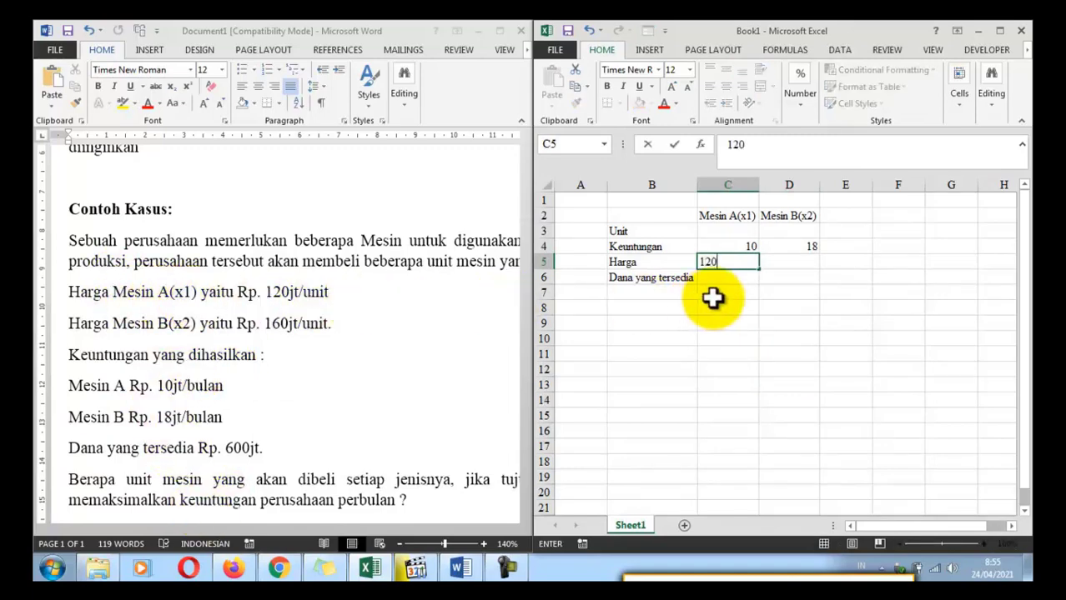
{"action": "key", "text": "Tab"}
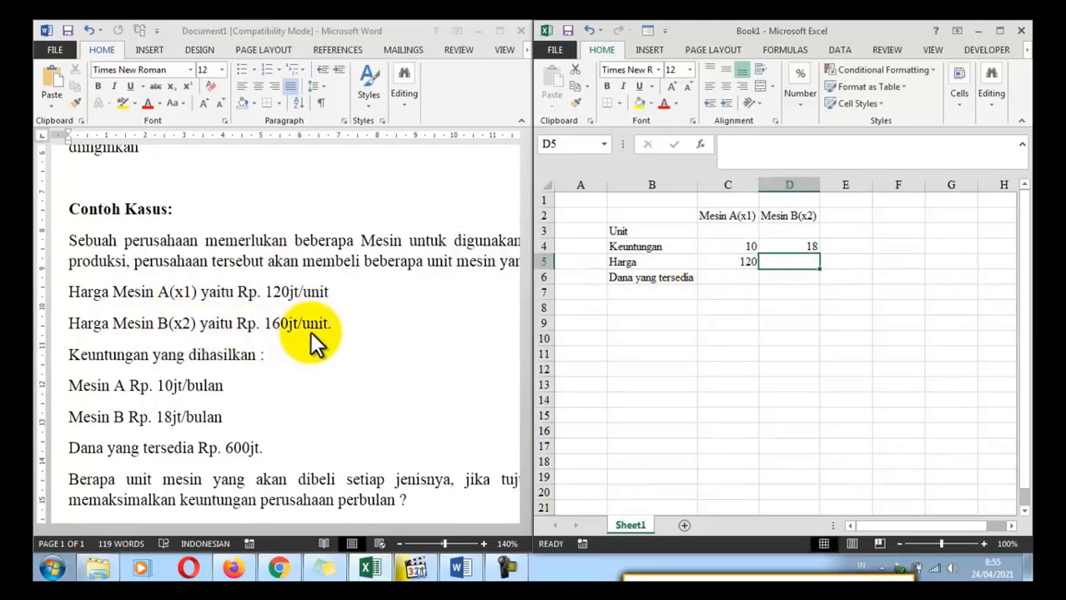
{"action": "type", "text": "16"}
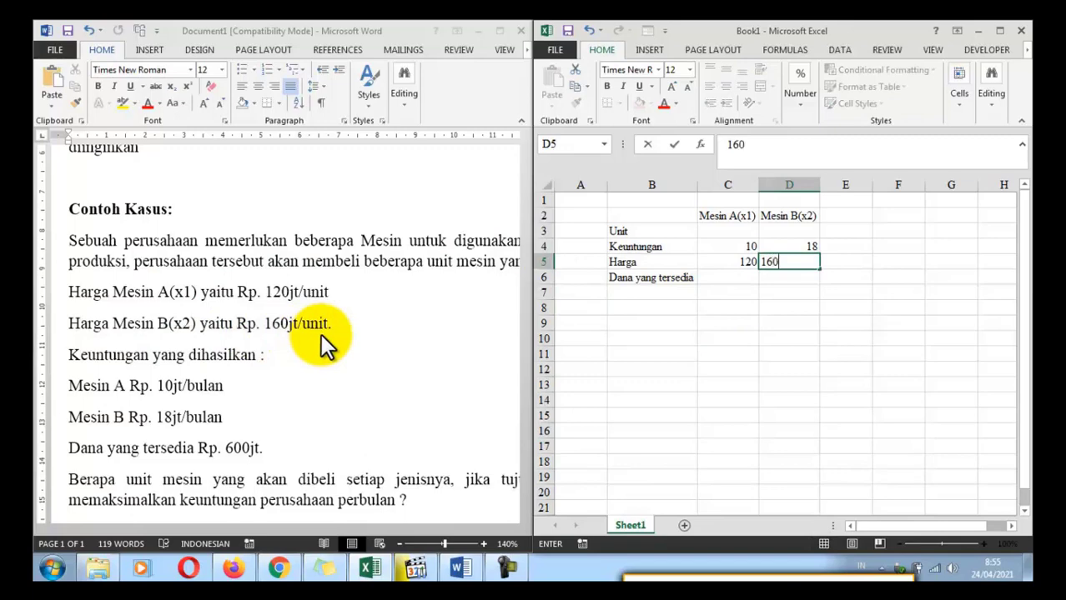
{"action": "type", "text": "0"}
{"action": "key", "text": "Return"}
Enter the available funds of 600 in cell C6 beside "Dana yang tersedia"
{"action": "key", "text": "Left"}
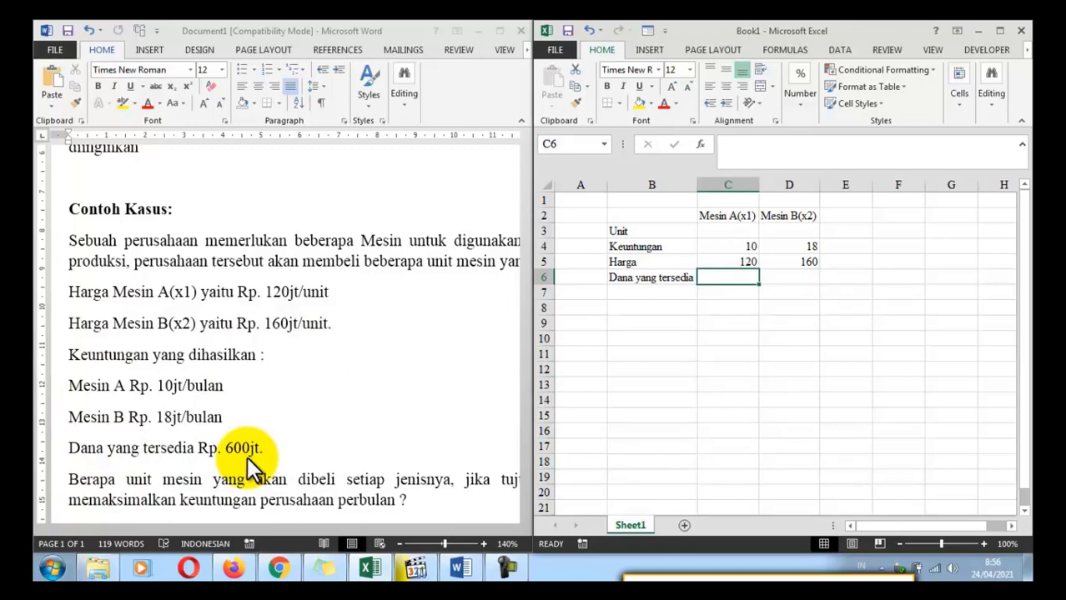
{"action": "type", "text": "600"}
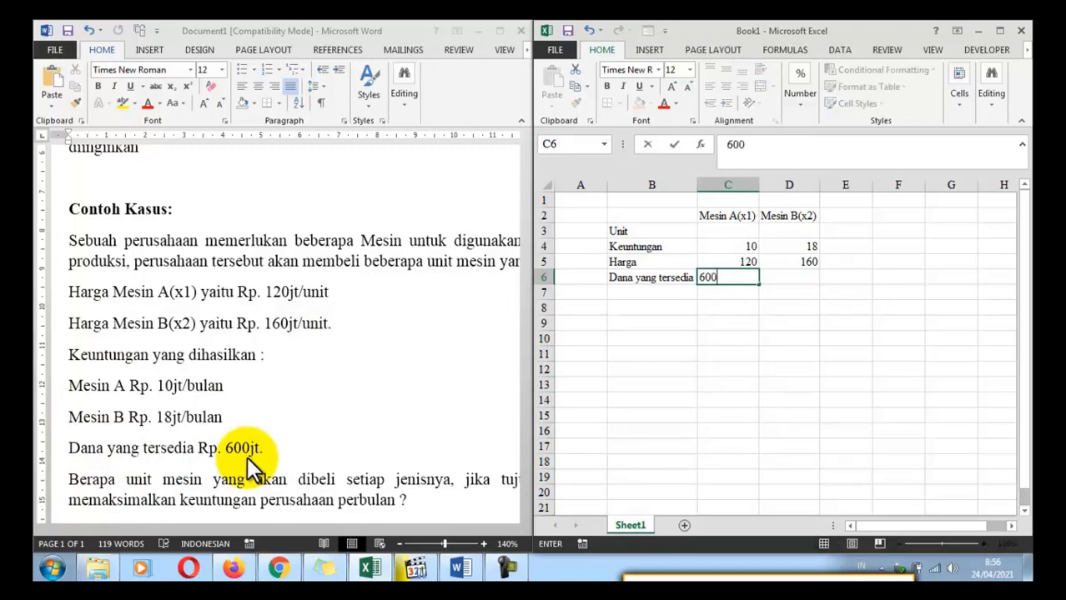
{"action": "key", "text": "Return"}
Add the column heading "Tujuan" in cell E2, beside the Mesin B heading
{"action": "key", "text": "Right"}
{"action": "key", "text": "Right"}
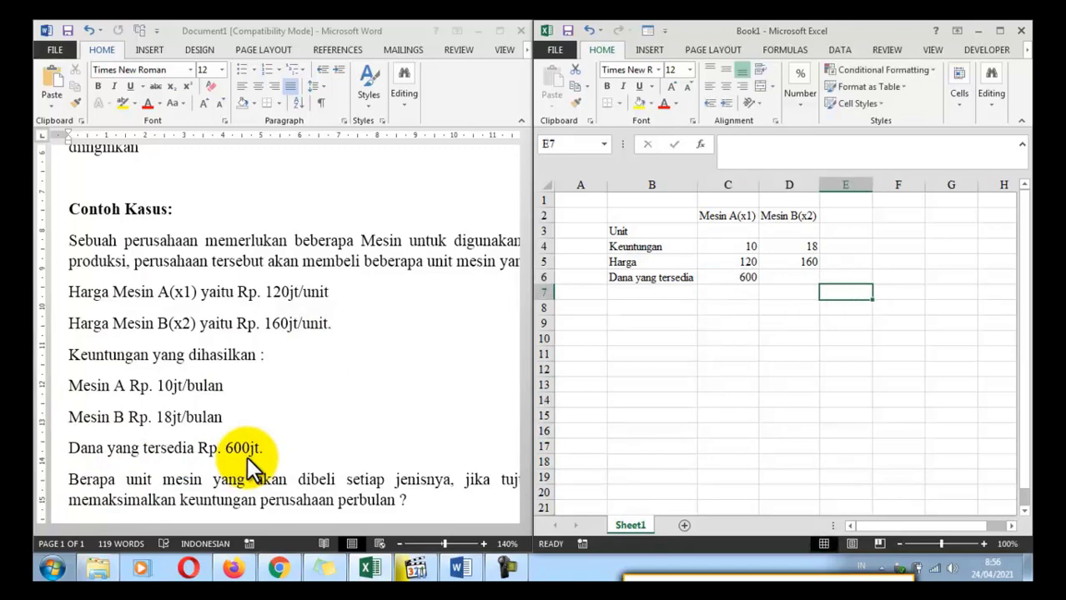
{"action": "key", "text": "Up"}
{"action": "key", "text": "Up"}
{"action": "key", "text": "Up"}
{"action": "key", "text": "Up"}
{"action": "key", "text": "Up"}
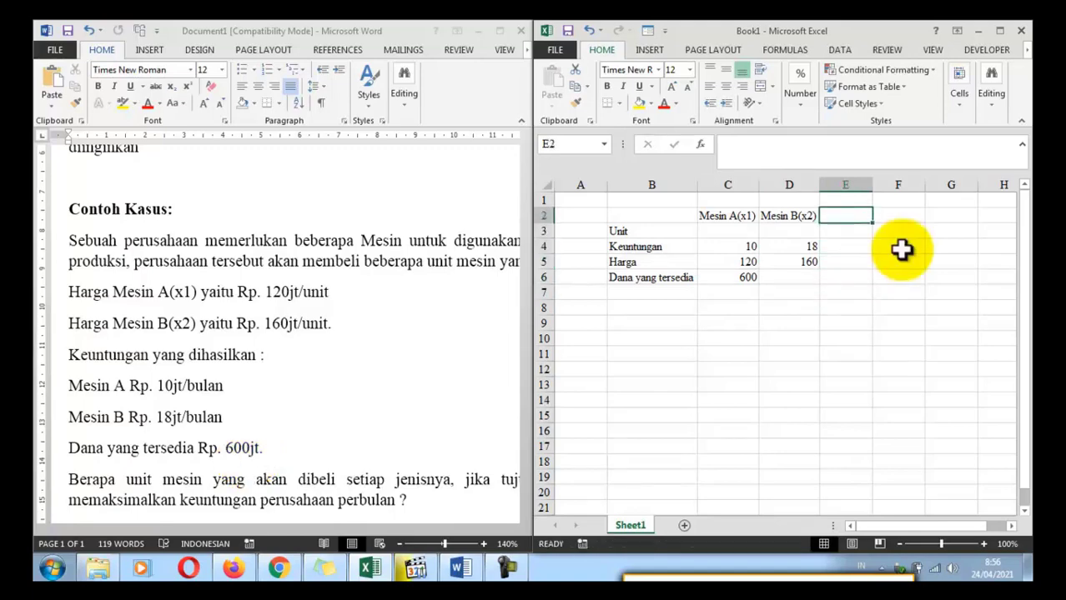
{"action": "type", "text": "Tujuan"}
{"action": "key", "text": "Return"}
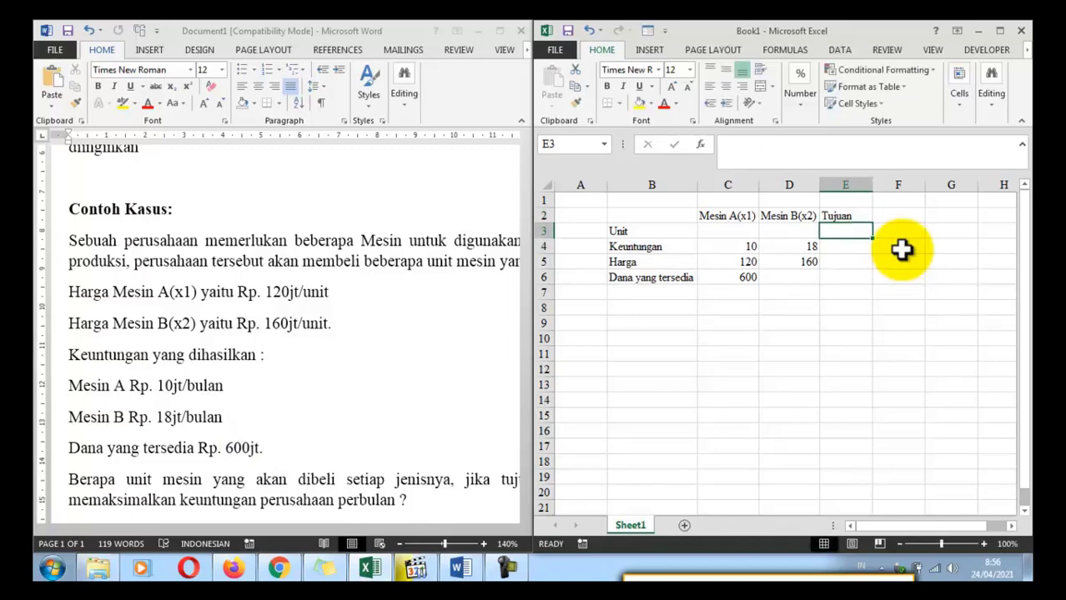
Review the Unit, Keuntungan, Harga and Dana yang tersedia cells in C3:D6 against the case text
{"action": "key", "text": "Down"}
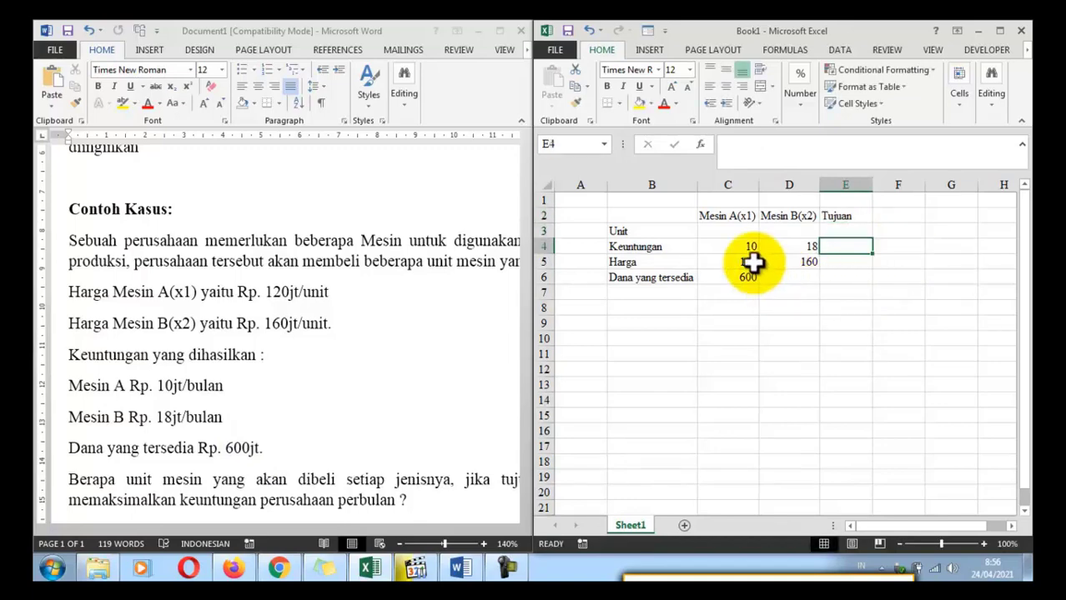
{"action": "left_click_drag", "start_coordinate": [735, 245], "coordinate": [785, 232]}
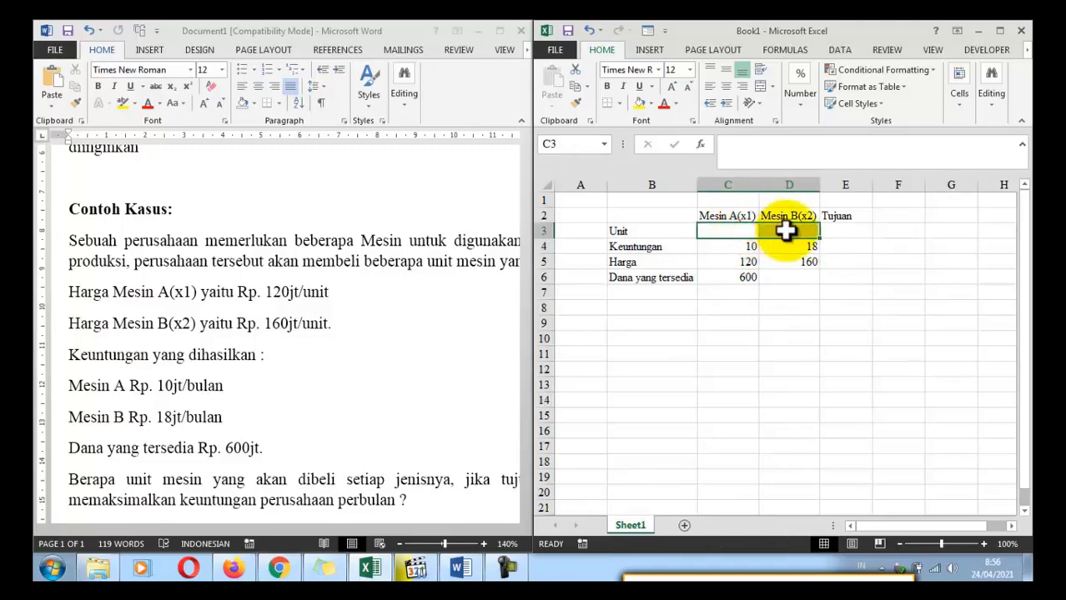
{"action": "left_click", "coordinate": [725, 246]}
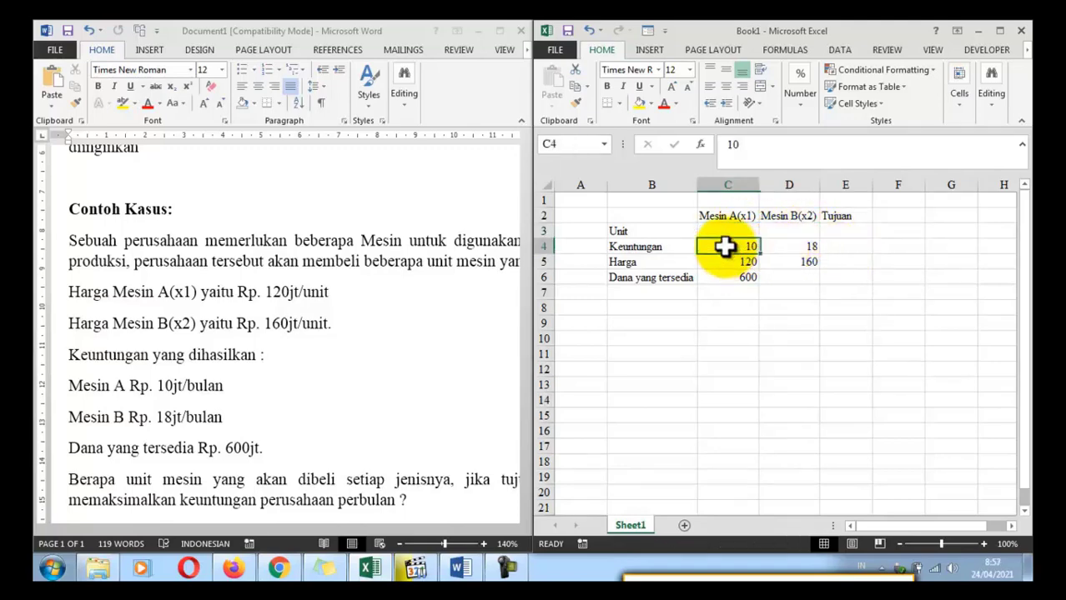
{"action": "left_click", "coordinate": [785, 246]}
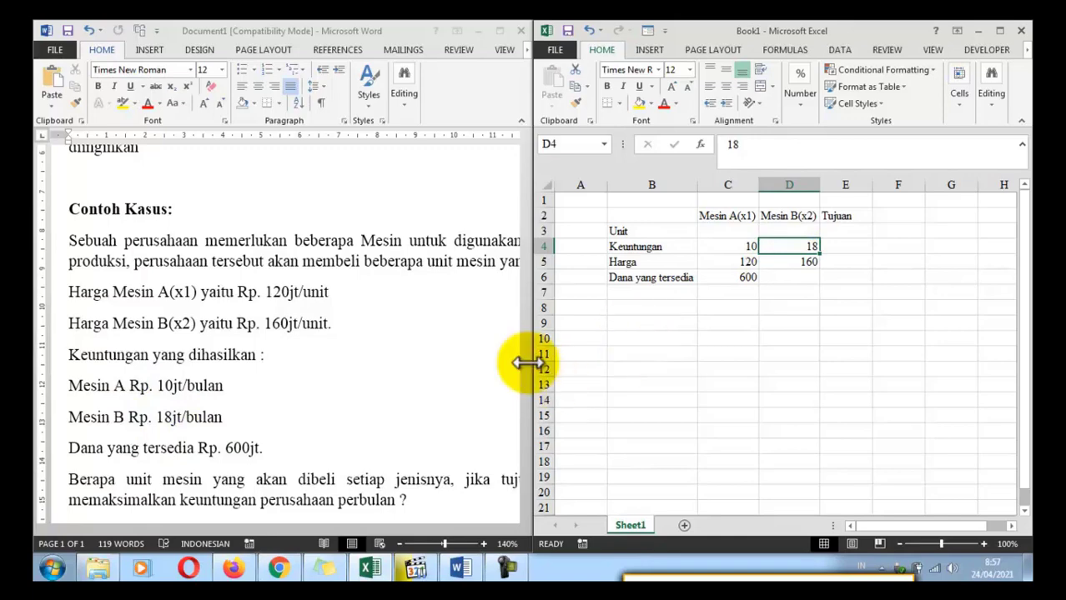
{"action": "left_click", "coordinate": [742, 262]}
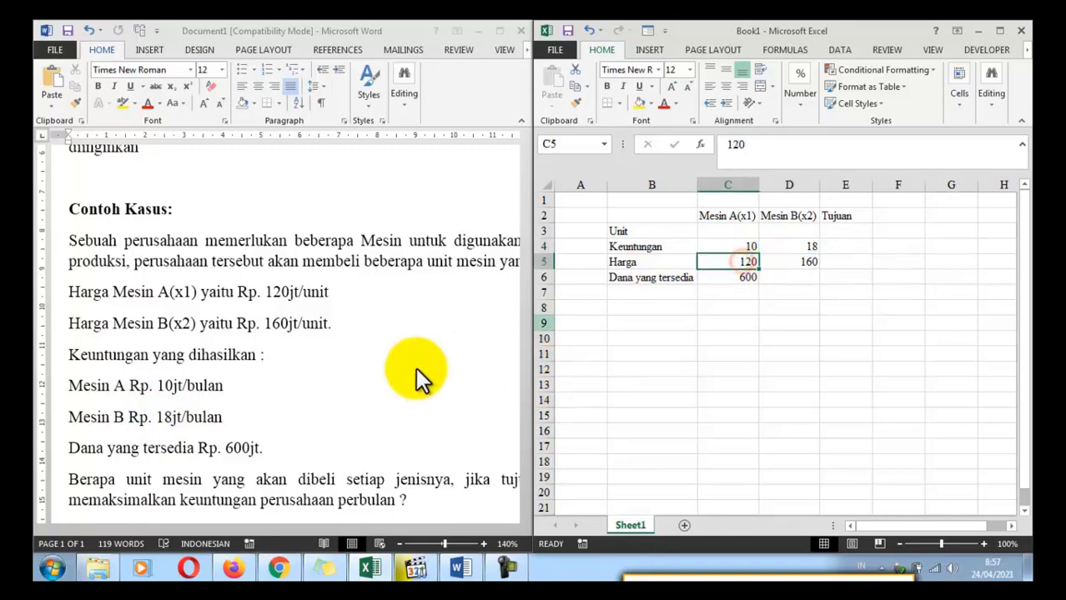
{"action": "left_click", "coordinate": [798, 261]}
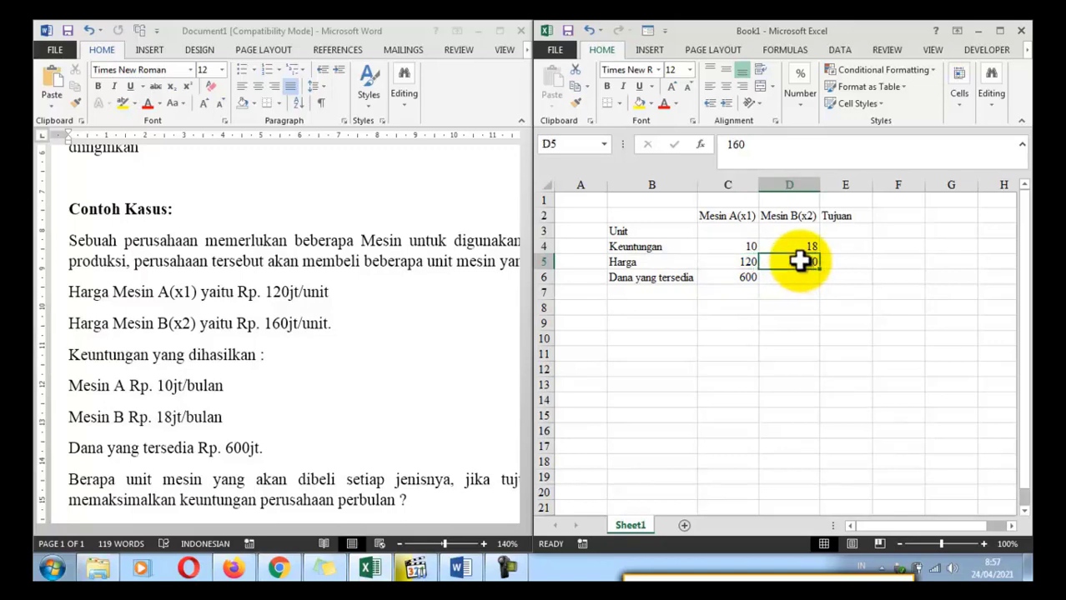
{"action": "left_click", "coordinate": [742, 278]}
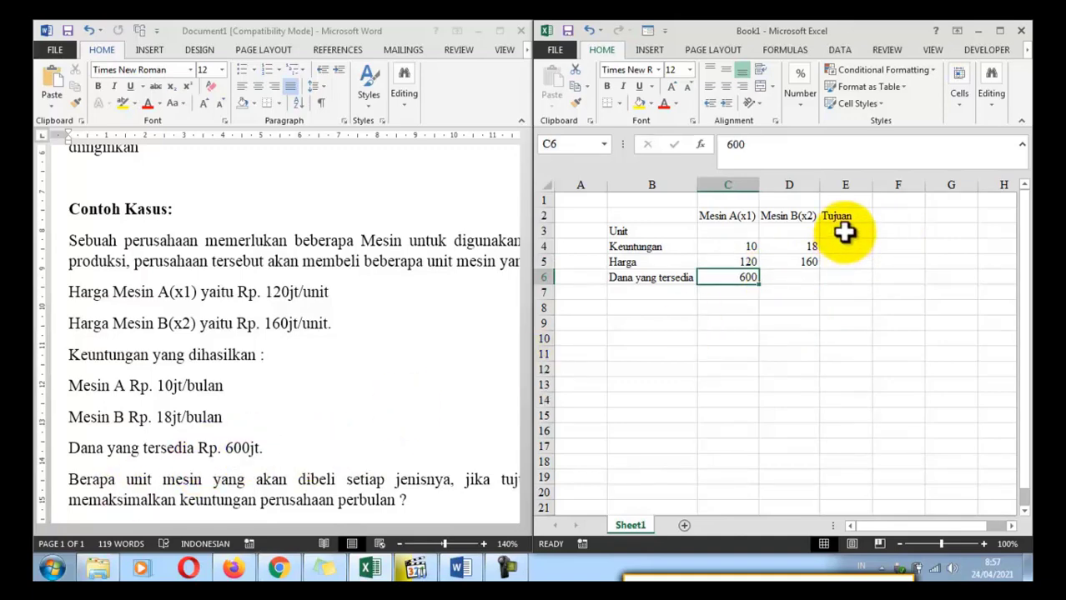
Build the total profit formula =C4*C3+D4*D3 in cell E4 of the Tujuan column
{"action": "left_click", "coordinate": [847, 247]}
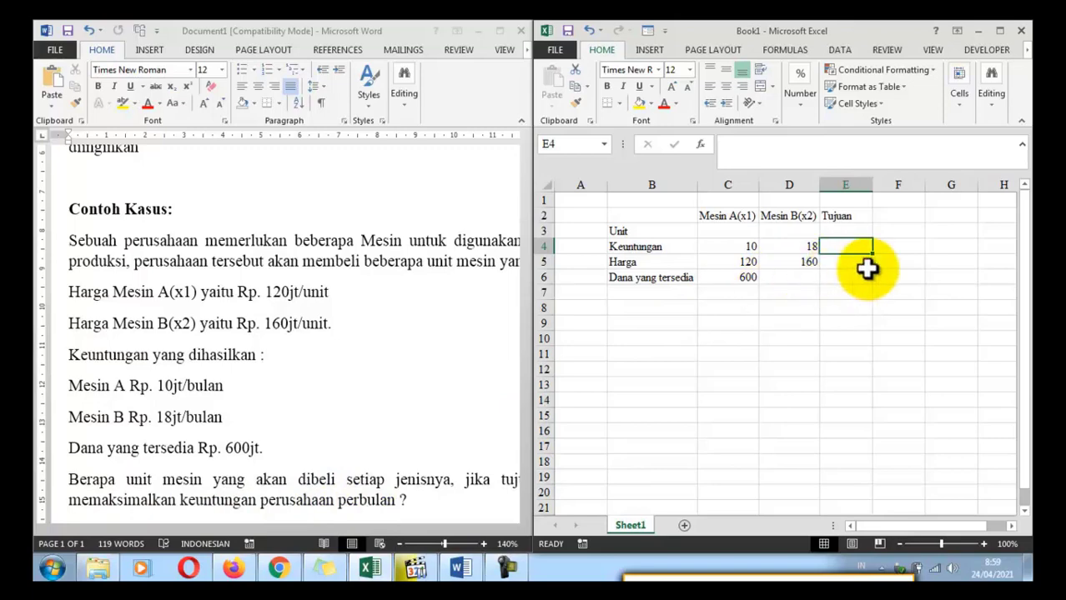
{"action": "type", "text": "="}
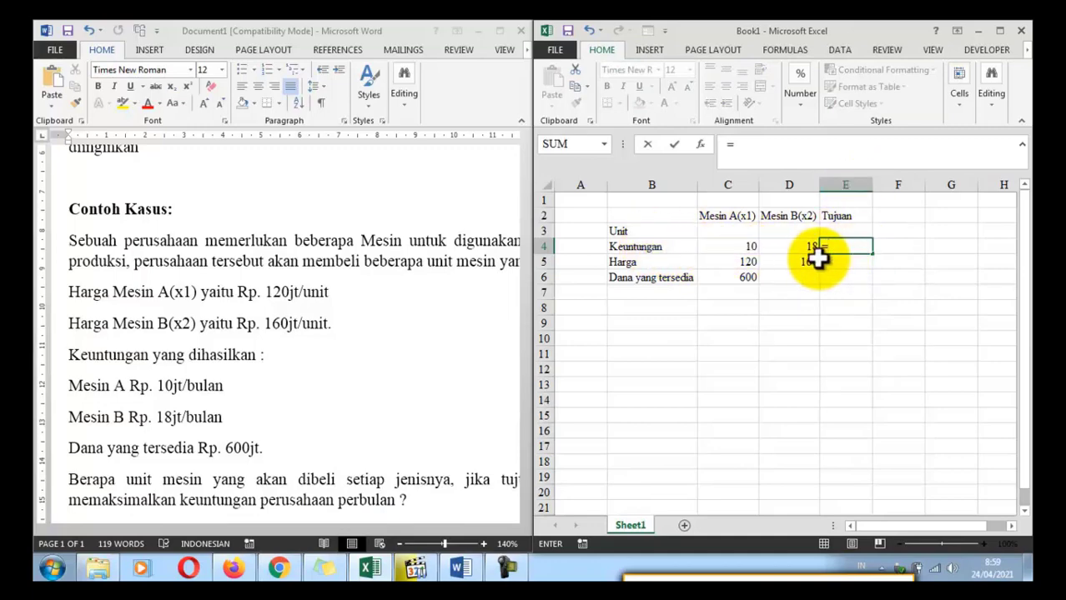
{"action": "left_click", "coordinate": [739, 246]}
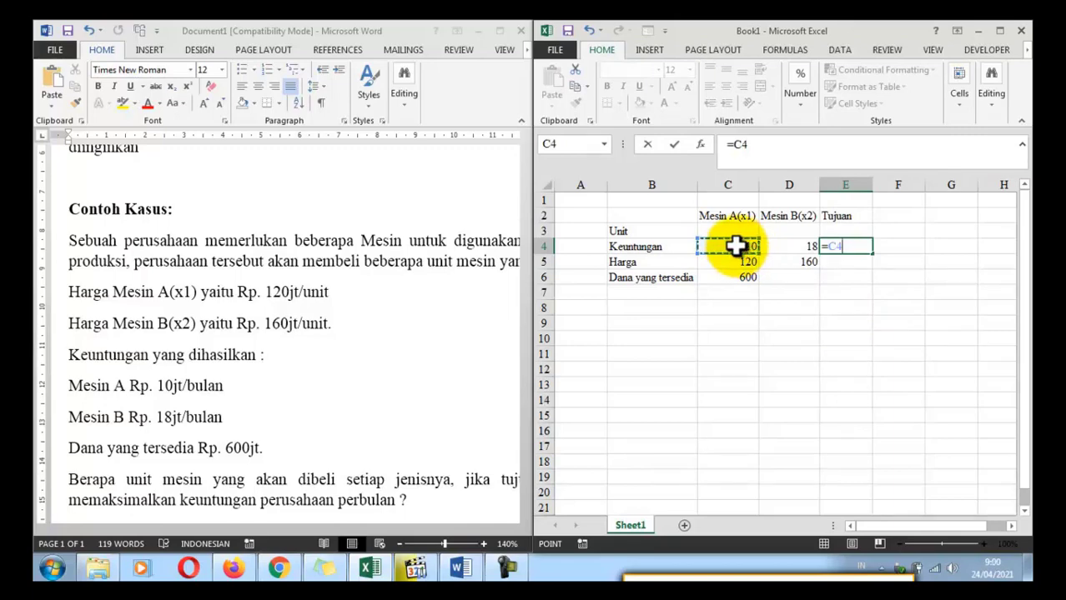
{"action": "type", "text": "*"}
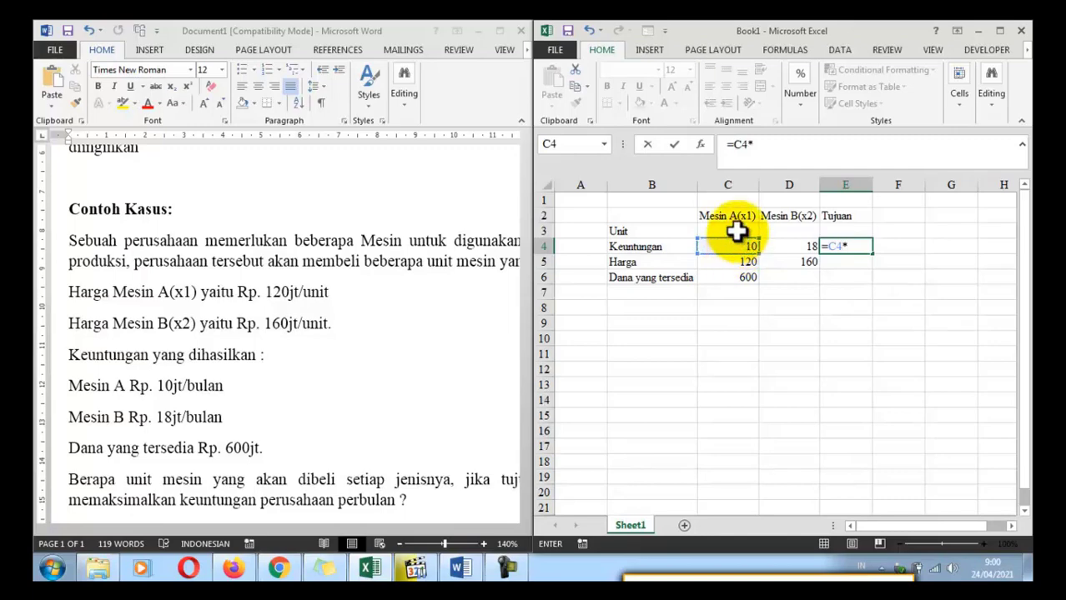
{"action": "left_click", "coordinate": [736, 232]}
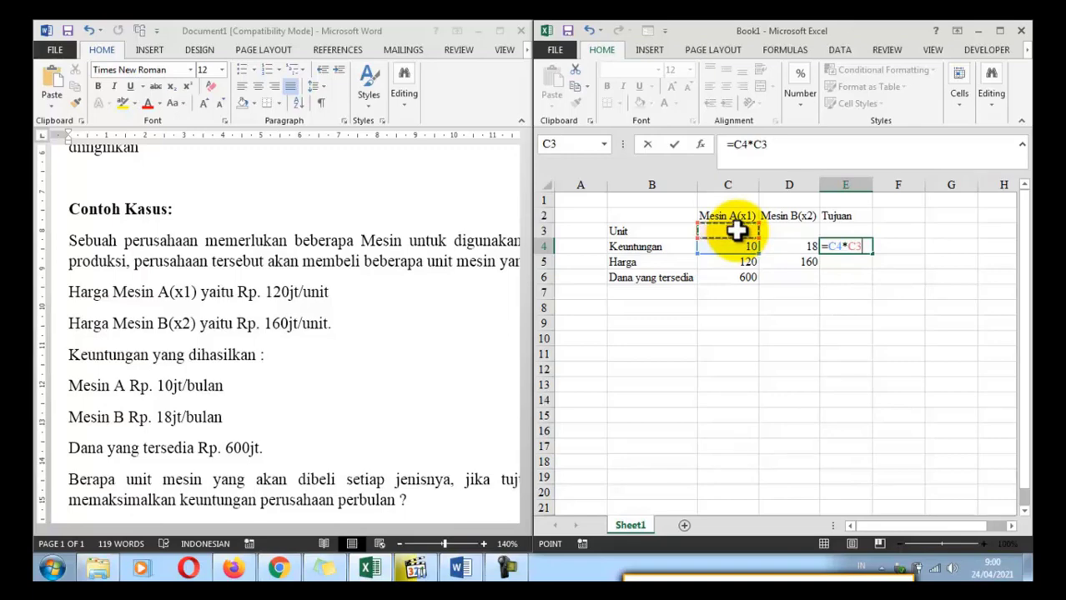
{"action": "type", "text": "+"}
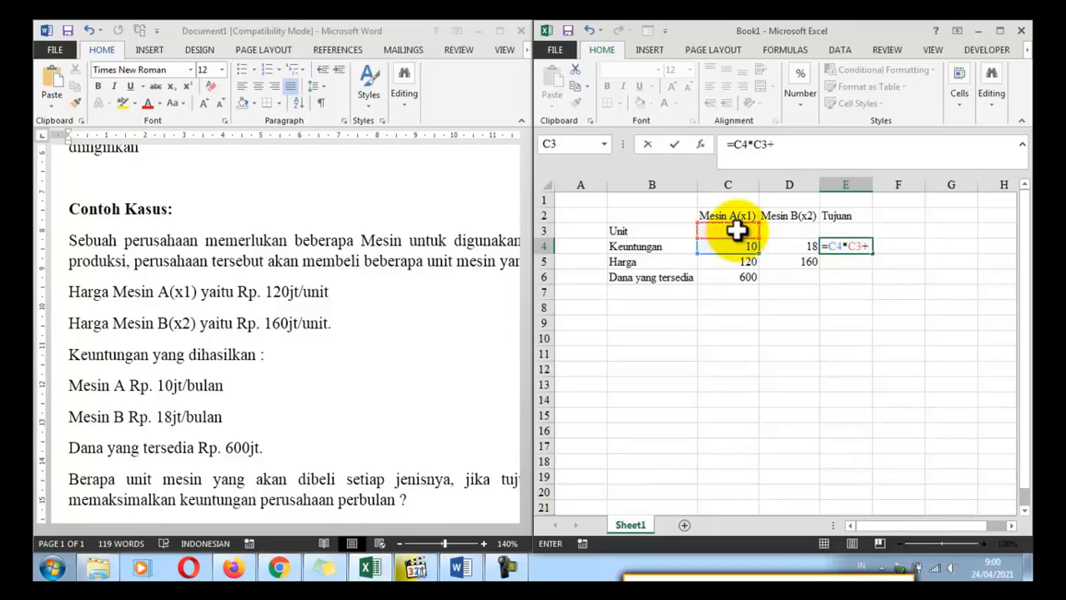
{"action": "left_click", "coordinate": [791, 247]}
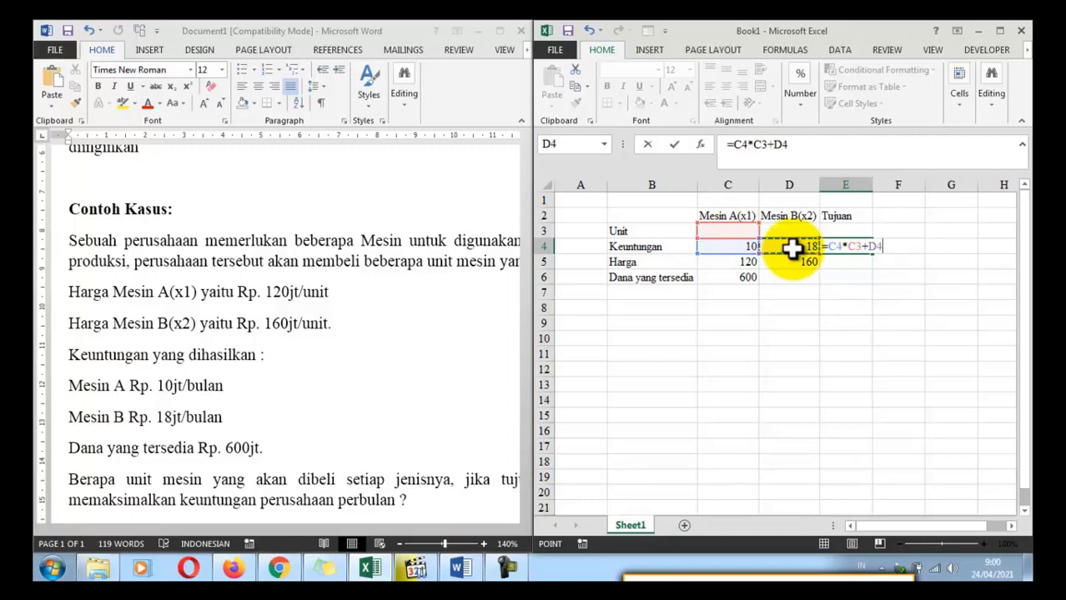
{"action": "type", "text": "*"}
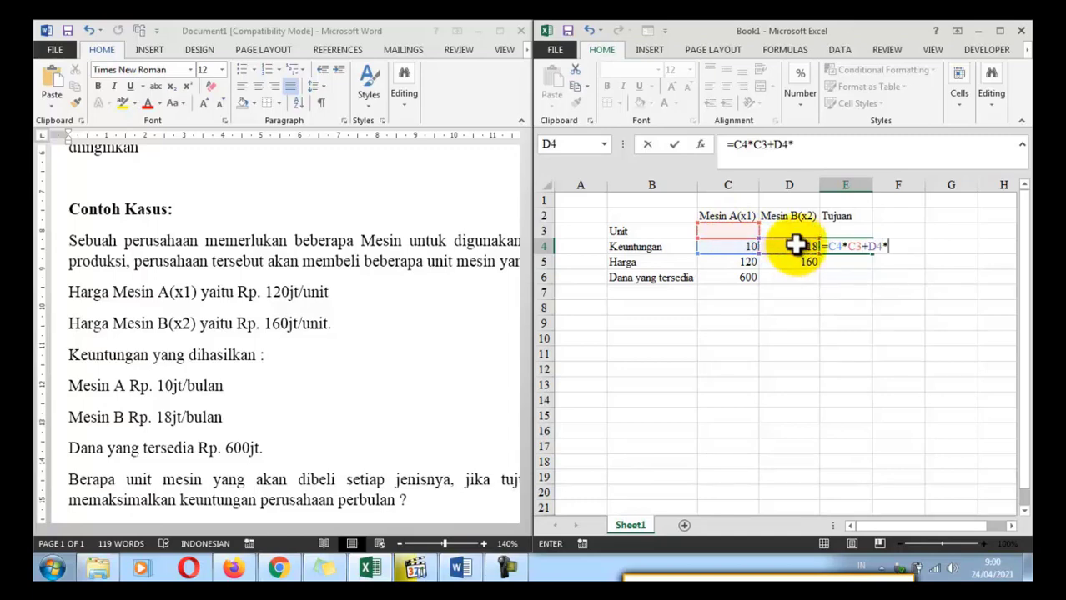
{"action": "left_click", "coordinate": [796, 230]}
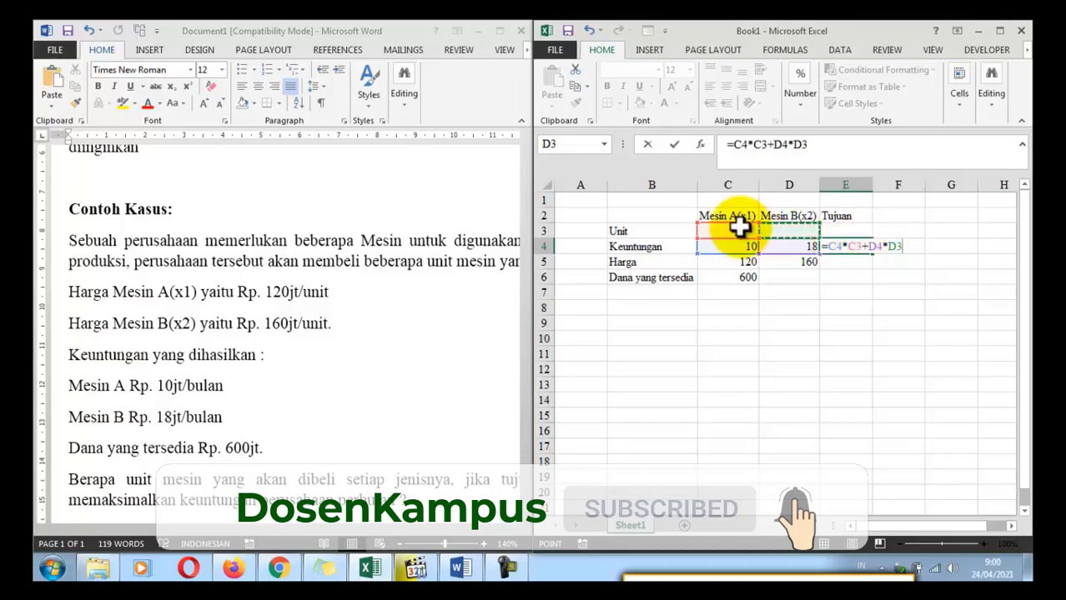
Make the two unit references in E4's formula absolute, so it reads =C4*$C$3+D4*$D$3, and enter it
{"action": "left_click", "coordinate": [850, 246]}
{"action": "left_click", "coordinate": [891, 247]}
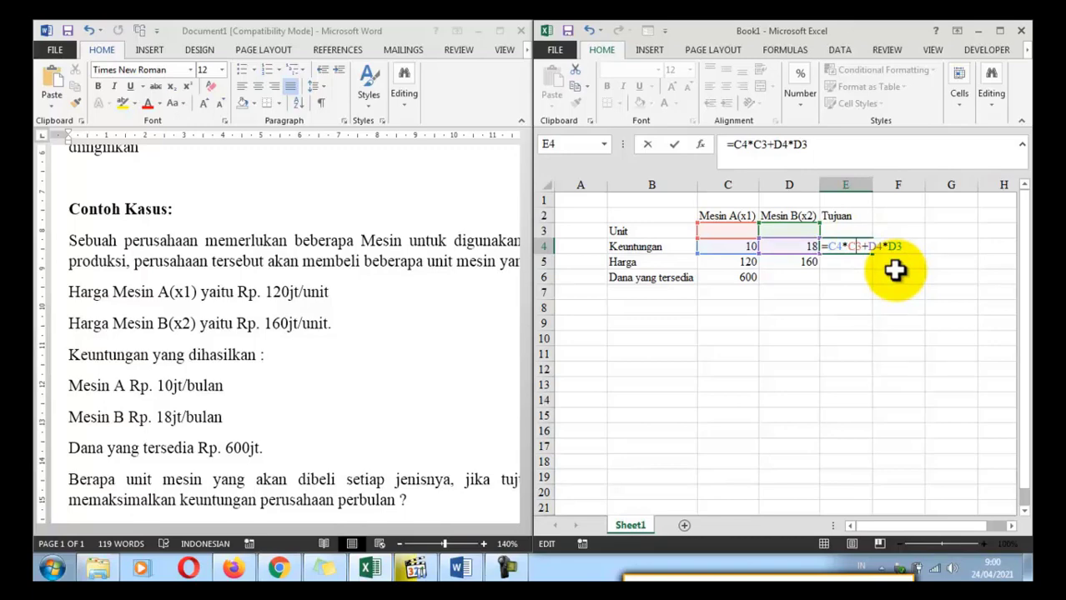
{"action": "key", "text": "F4"}
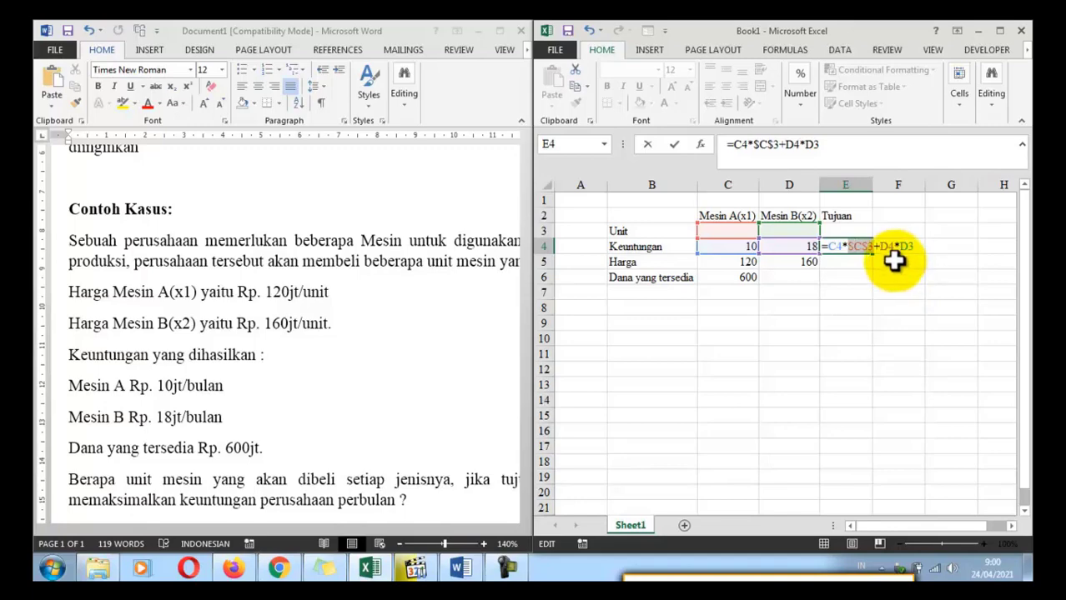
{"action": "left_click", "coordinate": [871, 250]}
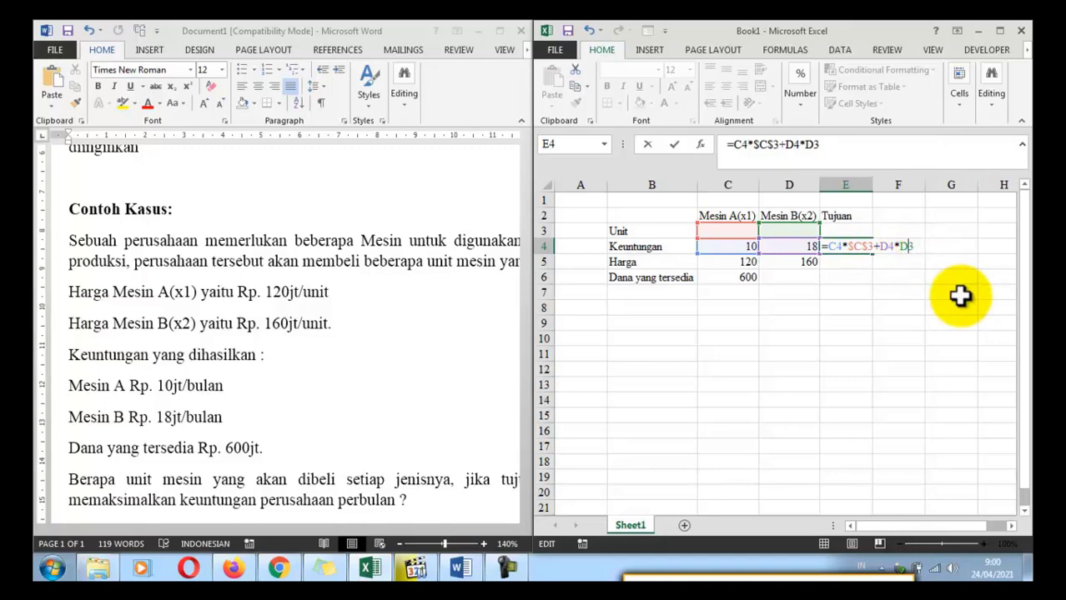
{"action": "key", "text": "F4"}
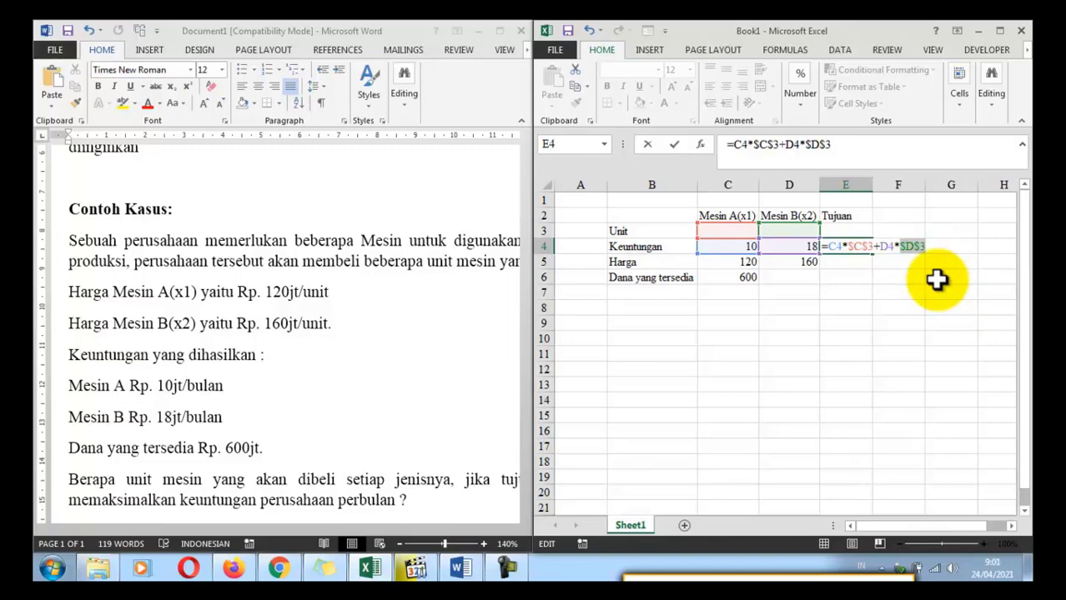
{"action": "key", "text": "Return"}
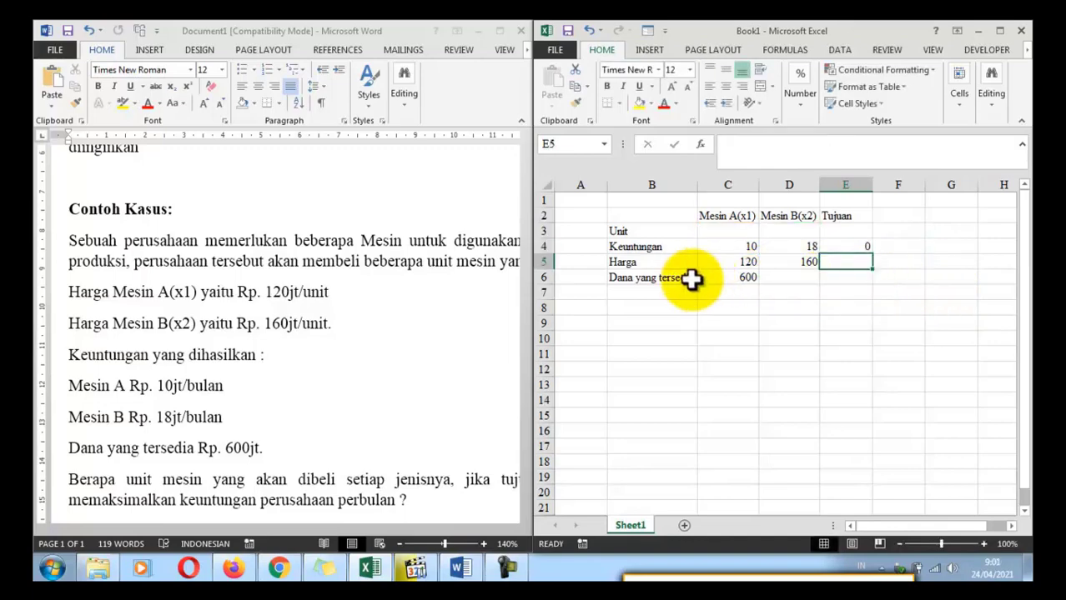
Copy the Tujuan formula from E4 down to E5 in the Harga row
{"action": "left_click", "coordinate": [850, 247]}
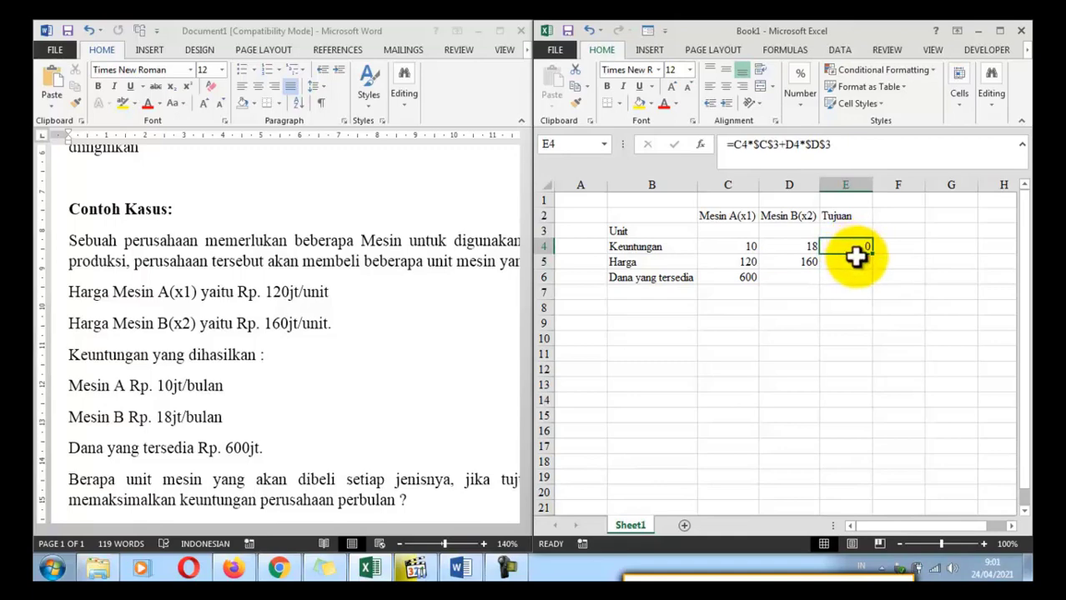
{"action": "left_click", "coordinate": [856, 261]}
{"action": "left_click", "coordinate": [867, 249]}
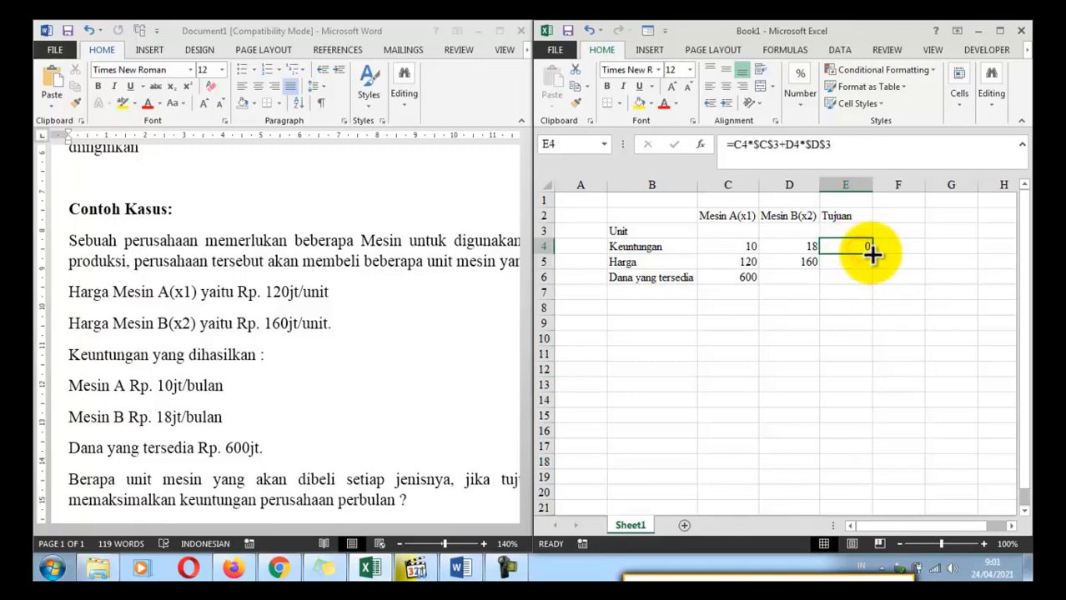
{"action": "left_click_drag", "start_coordinate": [871, 255], "coordinate": [882, 271]}
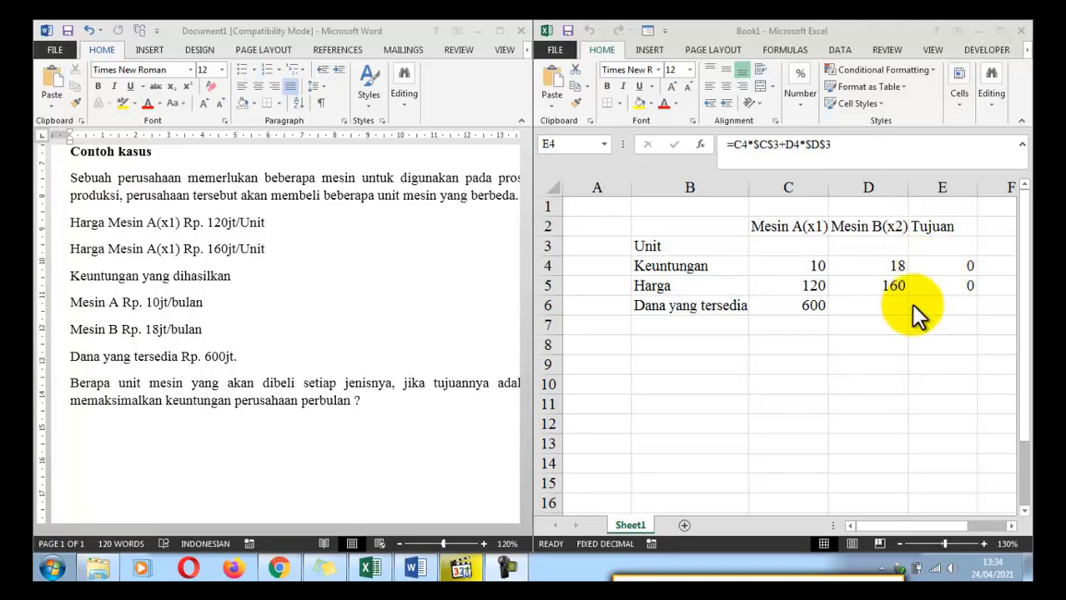
Check whether Solver is available among the data tools and whether Solver Add-in is active in the Excel Options add-ins list
{"action": "left_click", "coordinate": [838, 48]}
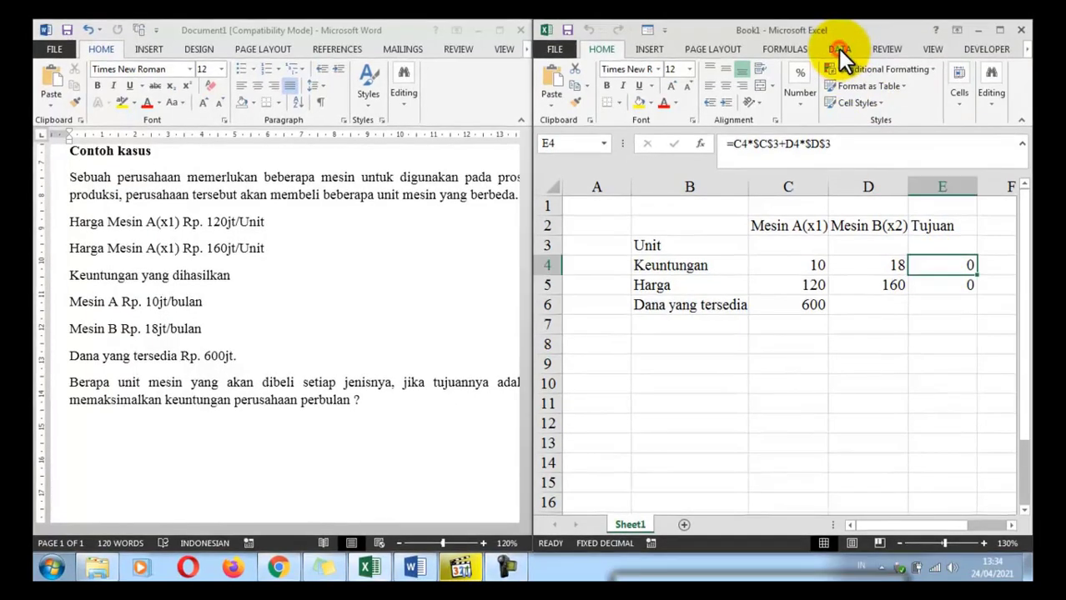
{"action": "left_click", "coordinate": [837, 47]}
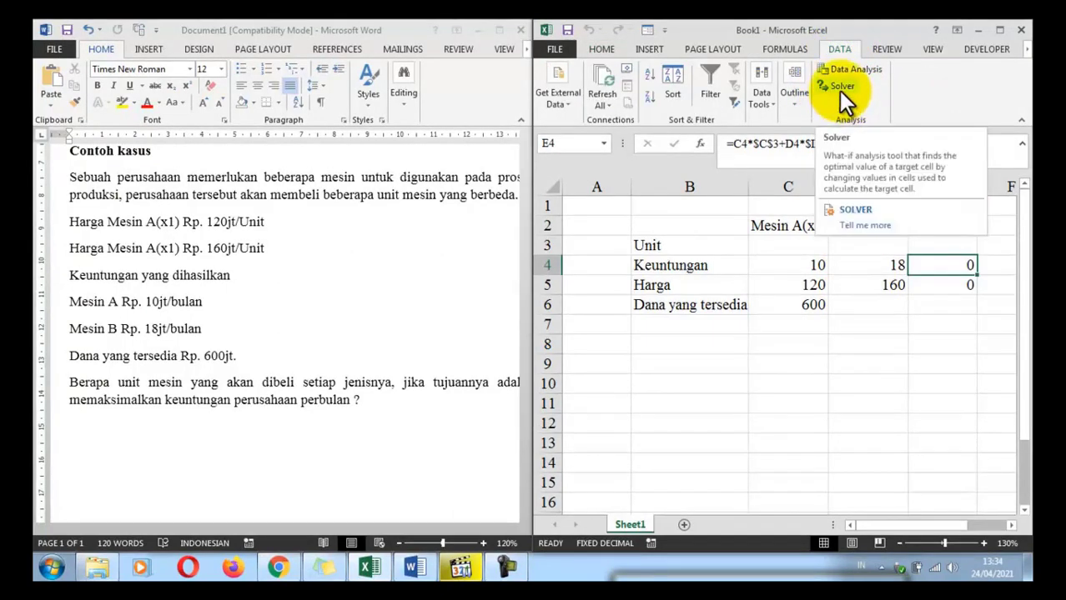
{"action": "left_click", "coordinate": [568, 47]}
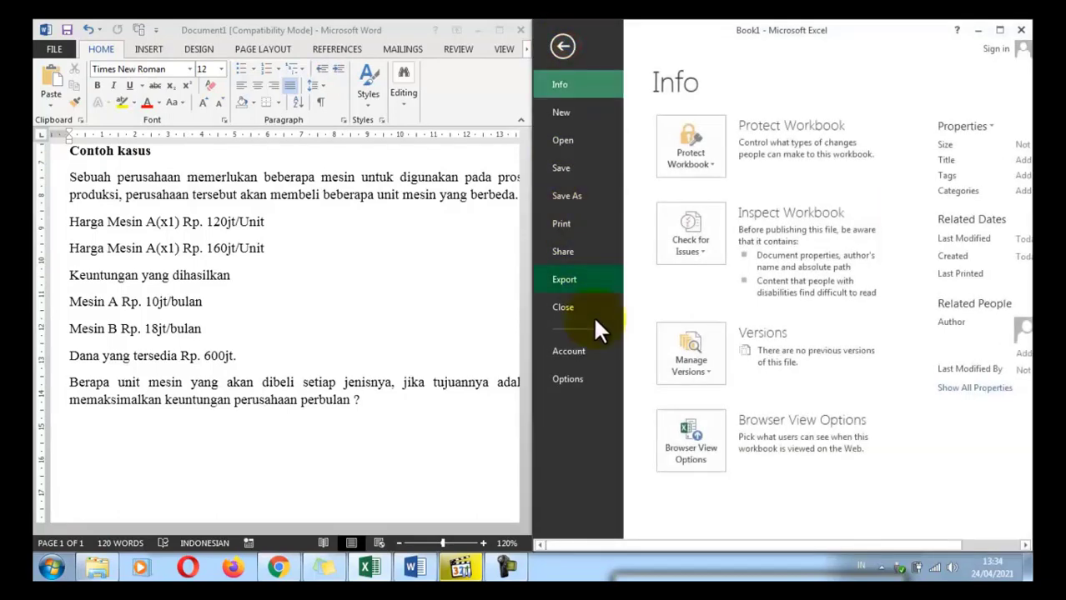
{"action": "left_click", "coordinate": [586, 375]}
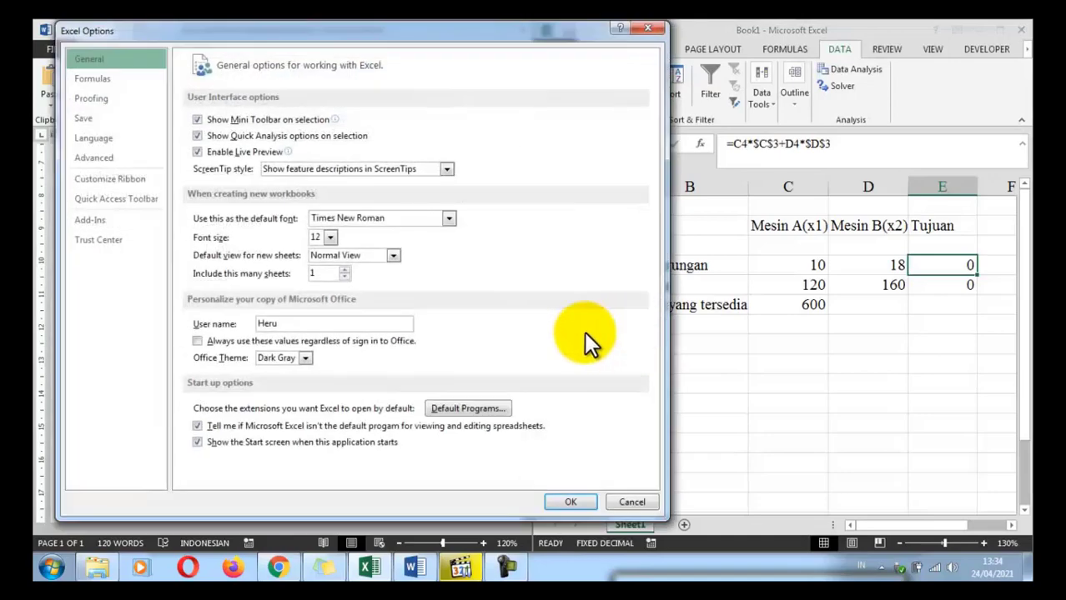
{"action": "left_click", "coordinate": [100, 219]}
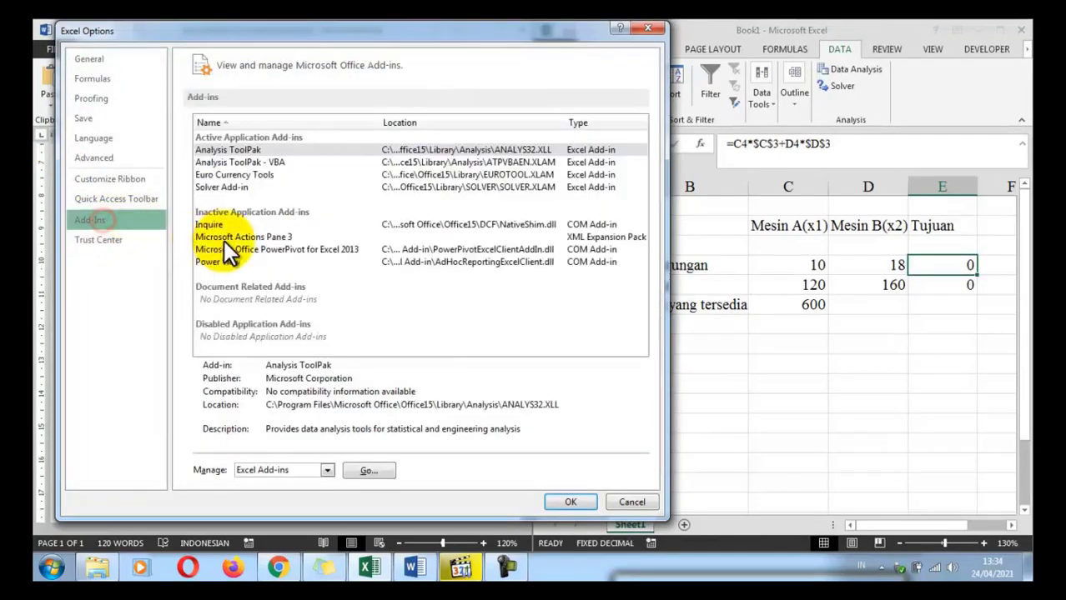
{"action": "left_click", "coordinate": [250, 188]}
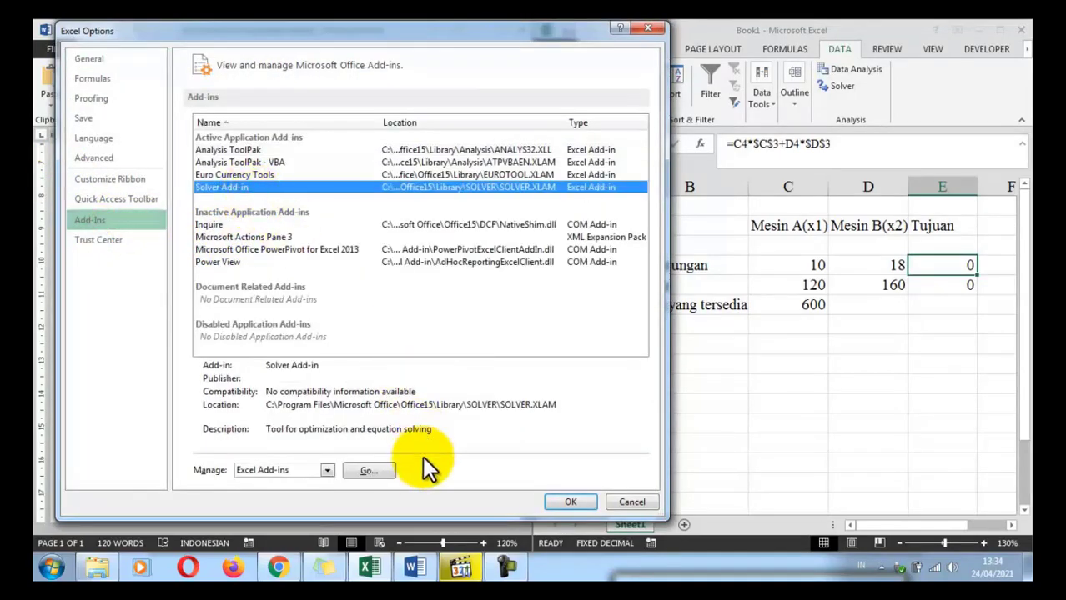
{"action": "left_click", "coordinate": [557, 502]}
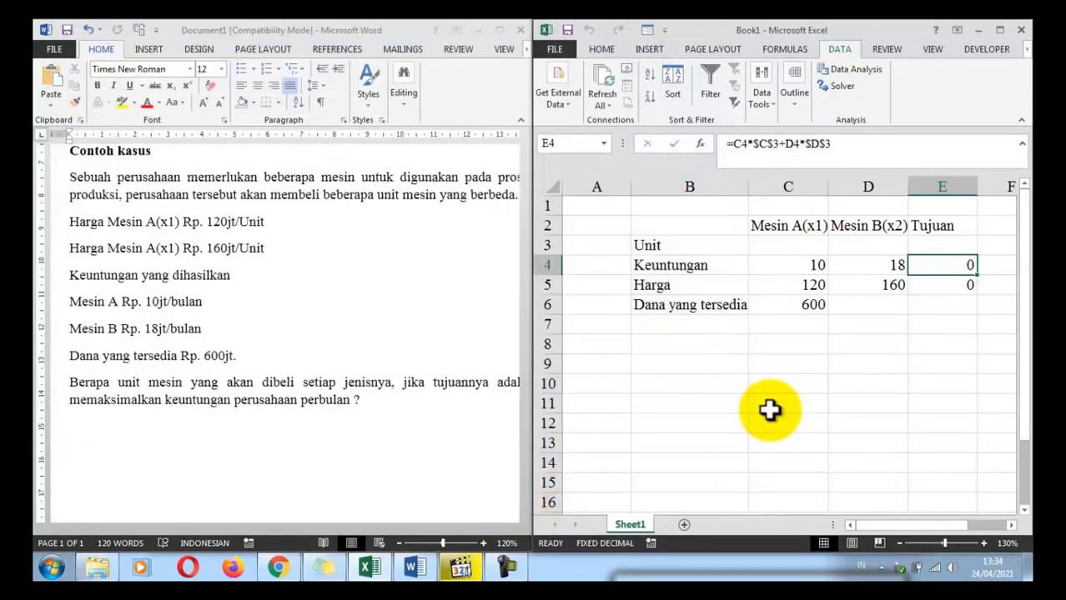
Open Solver, set the objective to cell $E$4 with the Max goal, and move the dialog clear of the case text
{"action": "left_click", "coordinate": [837, 86]}
{"action": "left_click_drag", "start_coordinate": [832, 142], "coordinate": [398, 143]}
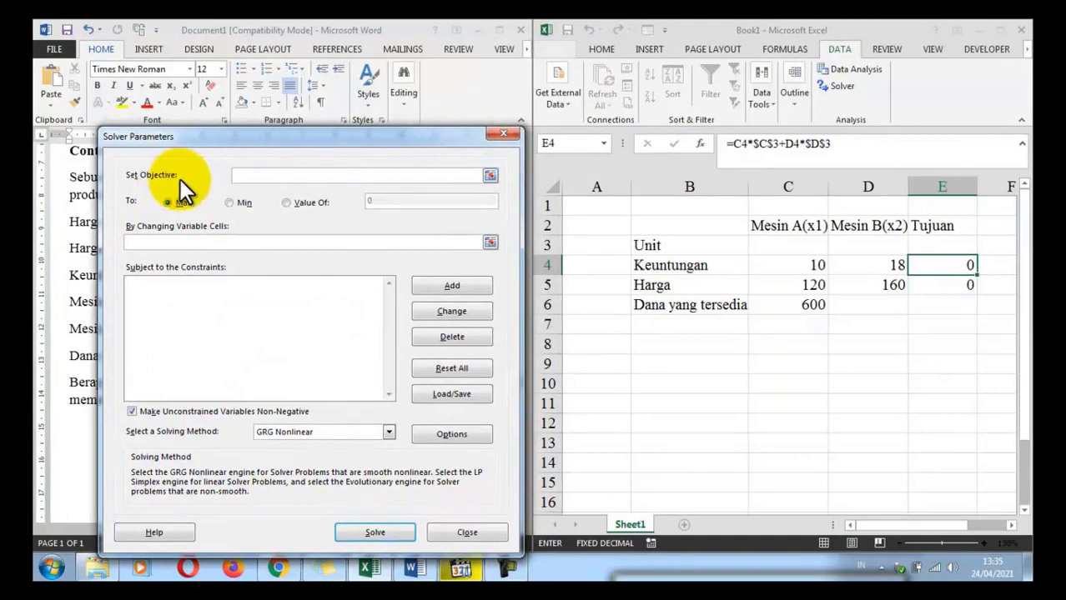
{"action": "left_click", "coordinate": [940, 265]}
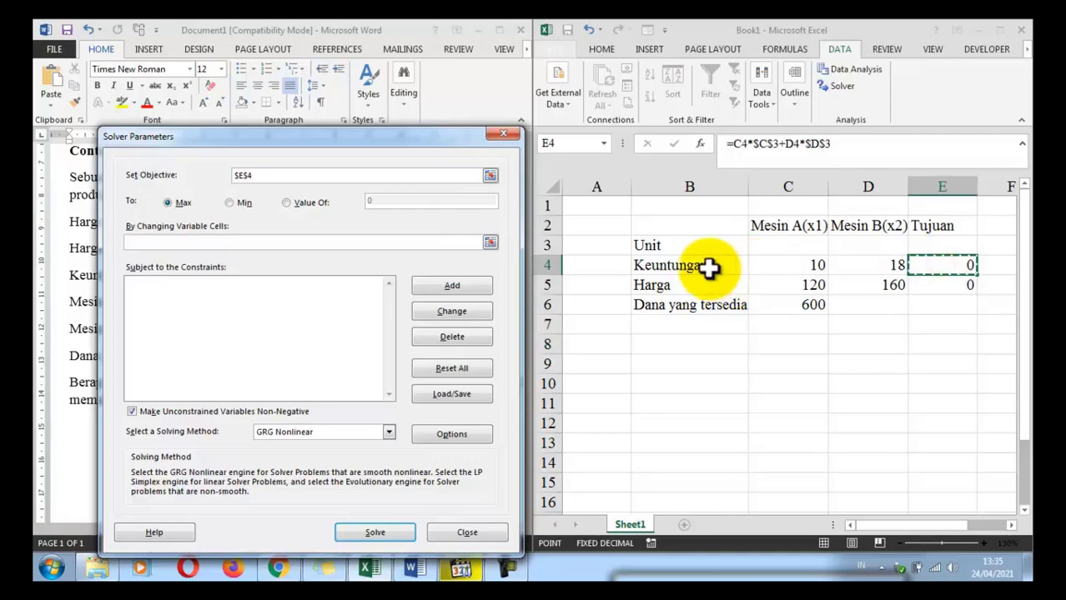
{"action": "left_click", "coordinate": [300, 203]}
{"action": "left_click", "coordinate": [241, 202]}
{"action": "left_click", "coordinate": [185, 203]}
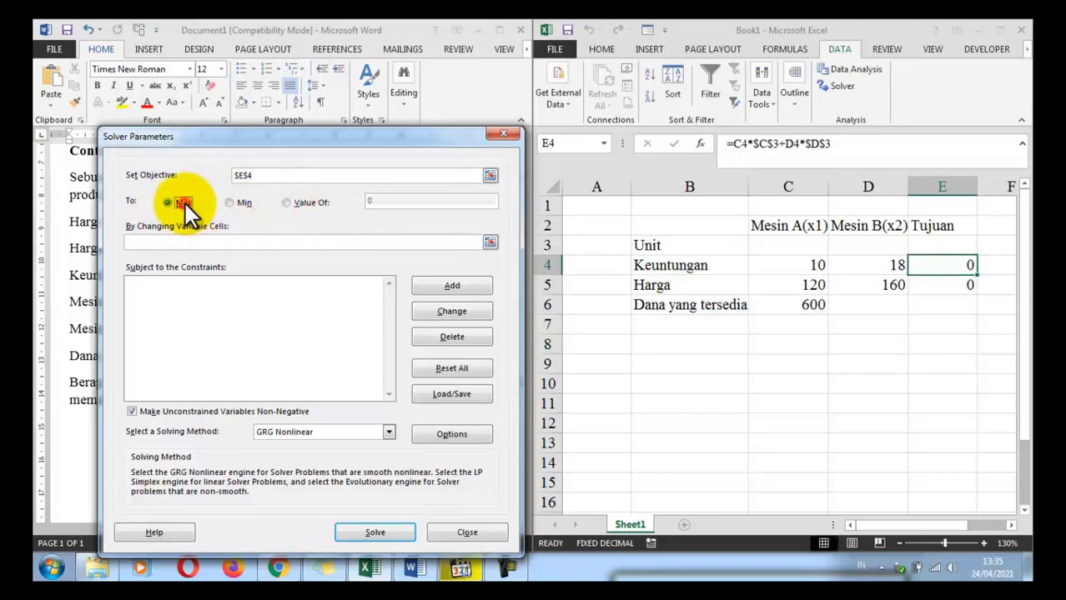
{"action": "left_click_drag", "start_coordinate": [264, 139], "coordinate": [687, 138]}
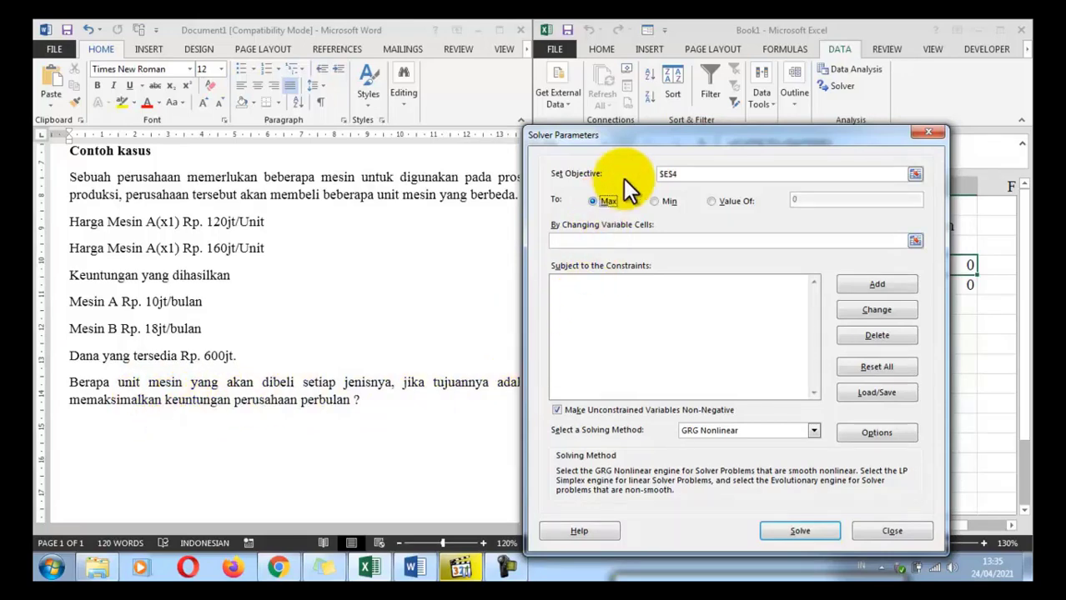
Move the Solver dialog clear of the worksheet table and set the changing variable cells to $C$3:$D$3
{"action": "left_click_drag", "start_coordinate": [659, 137], "coordinate": [268, 130]}
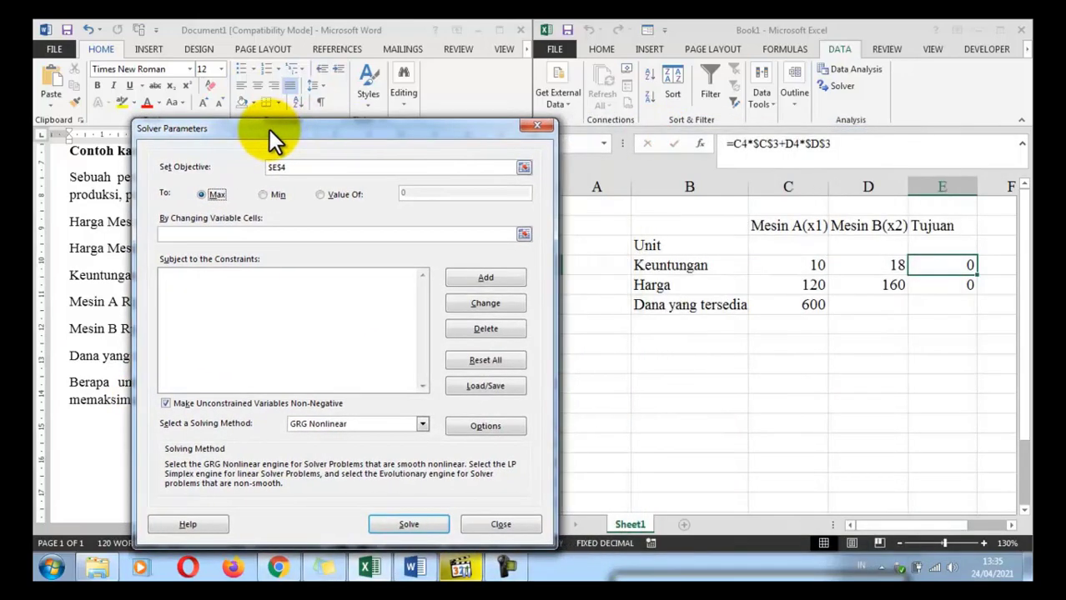
{"action": "left_click", "coordinate": [275, 233]}
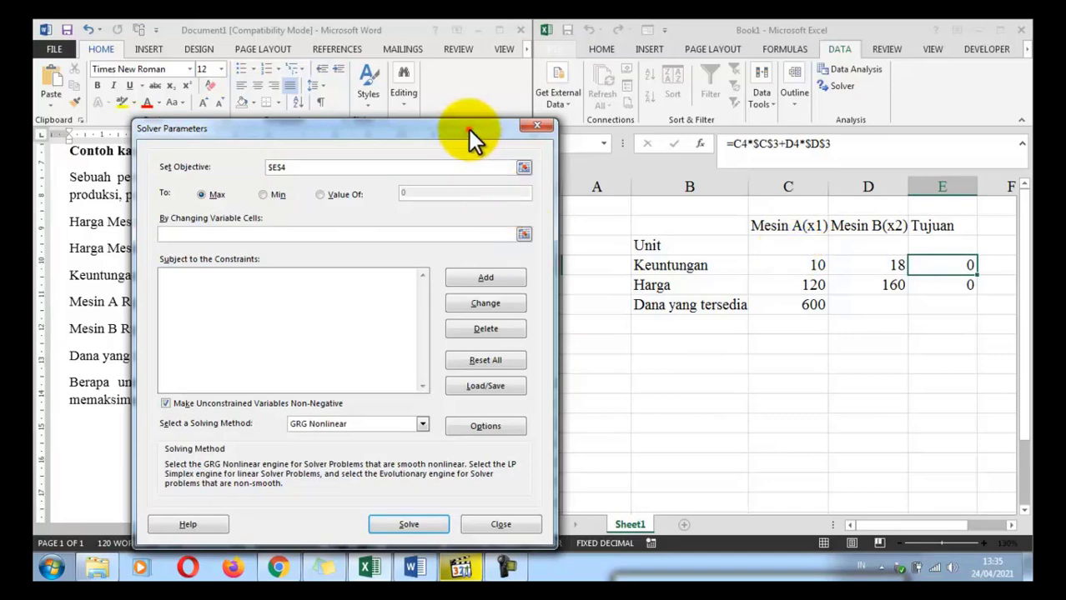
{"action": "left_click_drag", "start_coordinate": [469, 129], "coordinate": [410, 128]}
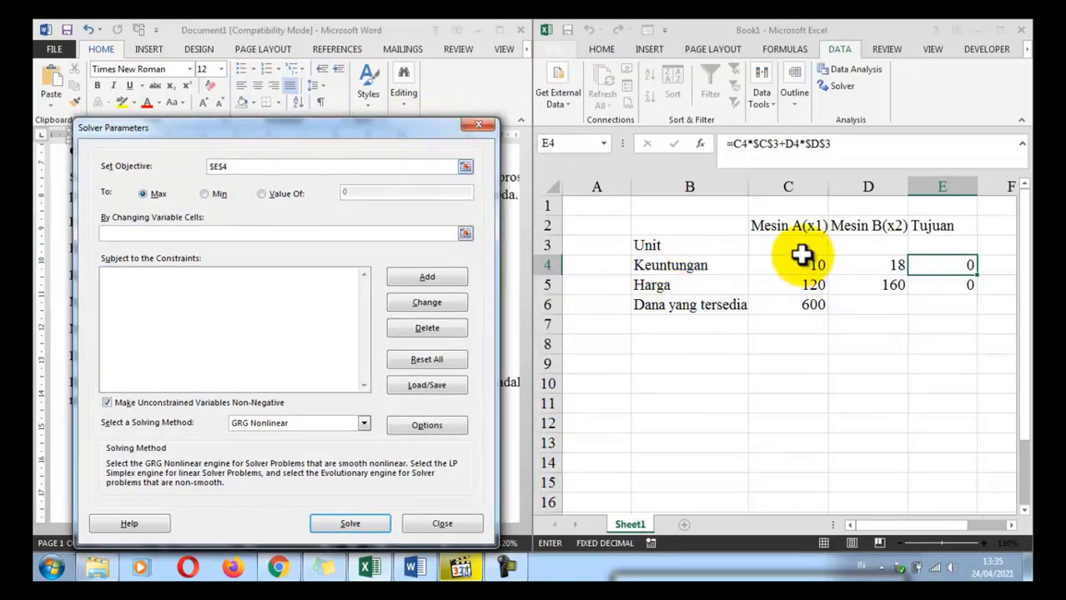
{"action": "left_click_drag", "start_coordinate": [792, 244], "coordinate": [847, 251]}
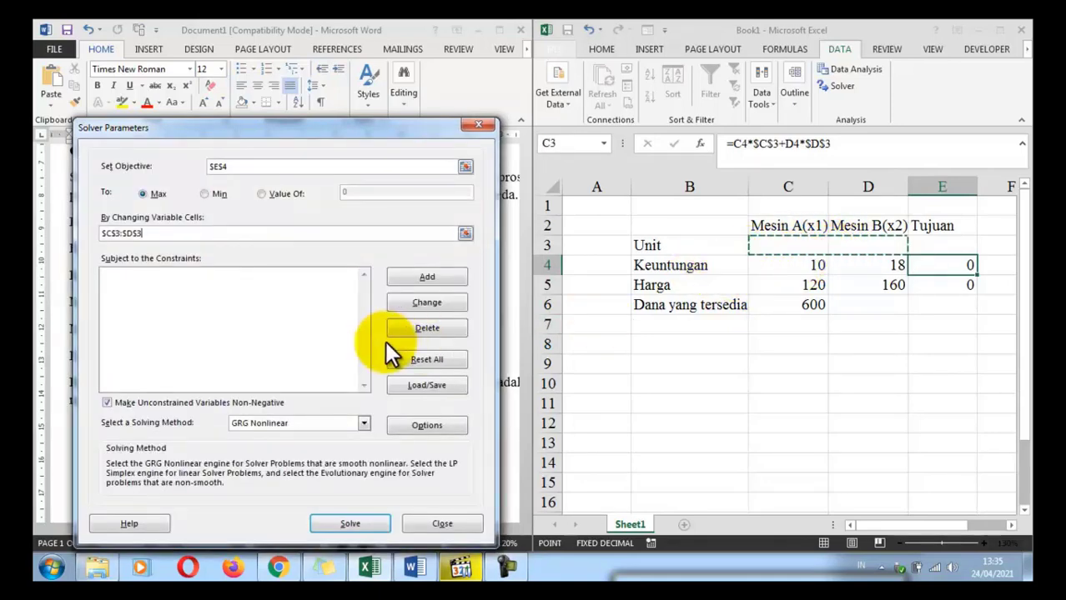
Start a new constraint with cell reference $E$5, relation <= and limit =$C$6, keeping its dialog below the table
{"action": "left_click", "coordinate": [330, 290]}
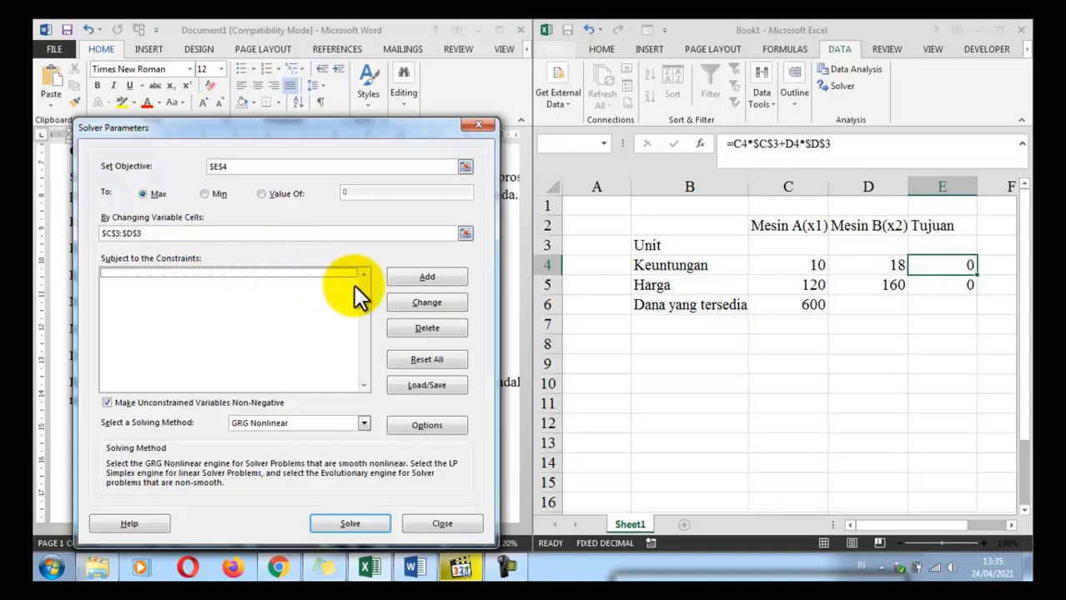
{"action": "left_click", "coordinate": [403, 277]}
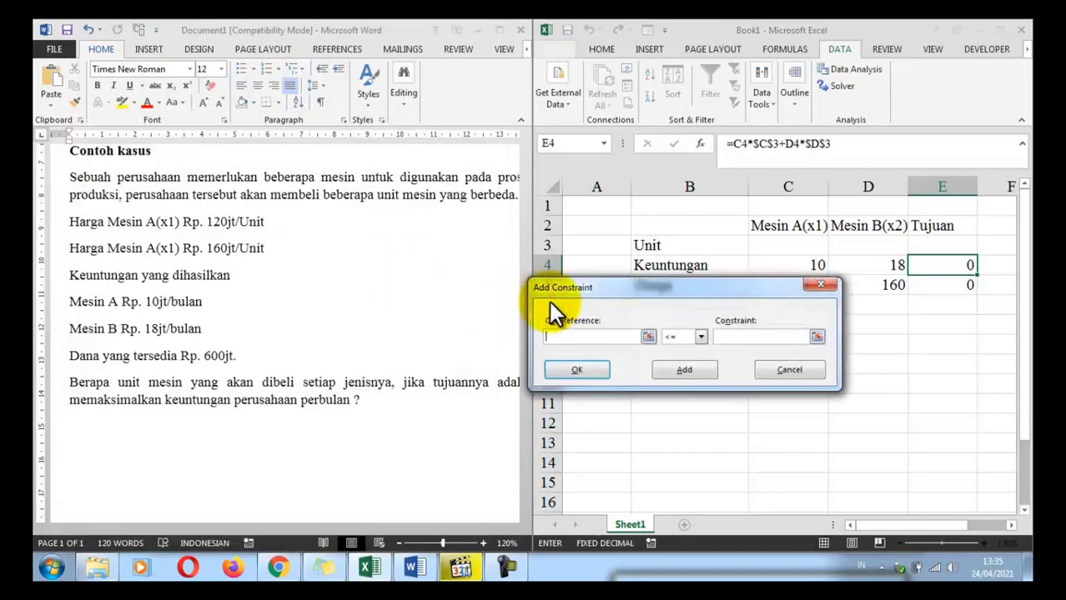
{"action": "left_click_drag", "start_coordinate": [588, 285], "coordinate": [703, 350]}
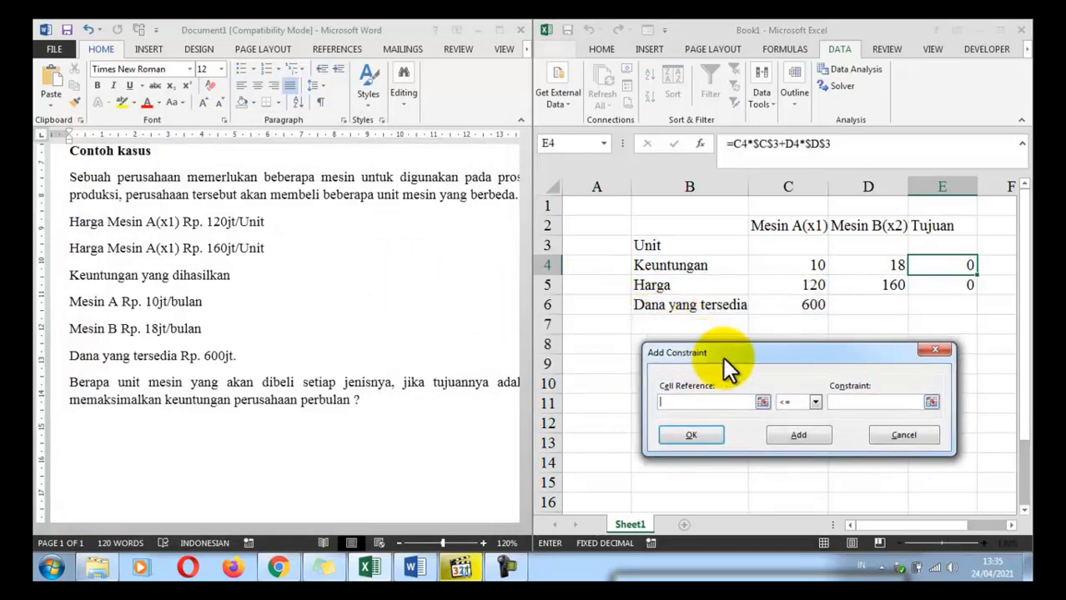
{"action": "left_click", "coordinate": [929, 286]}
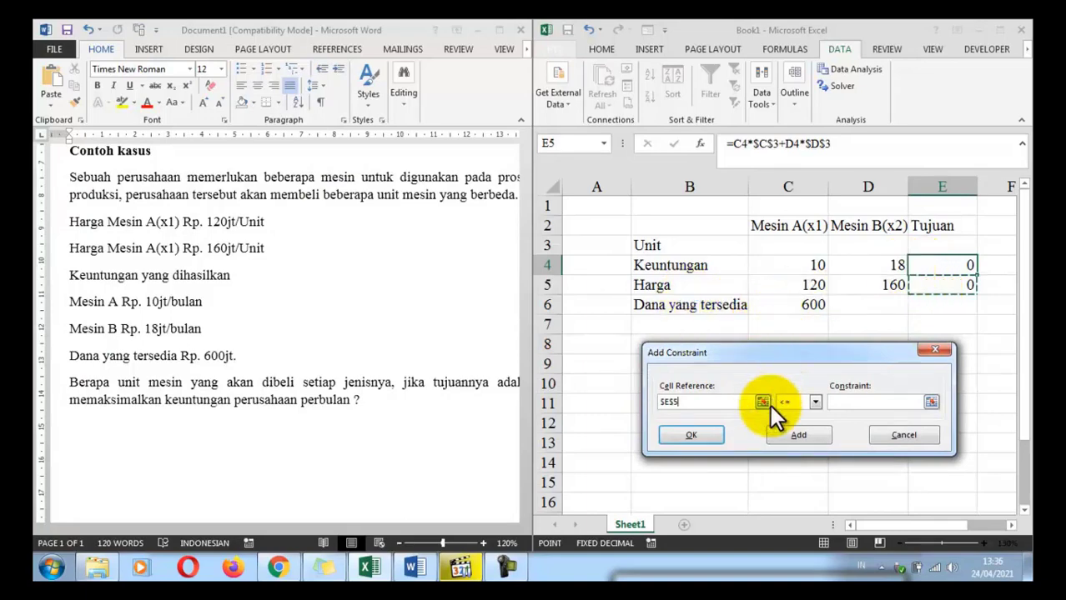
{"action": "left_click", "coordinate": [813, 402]}
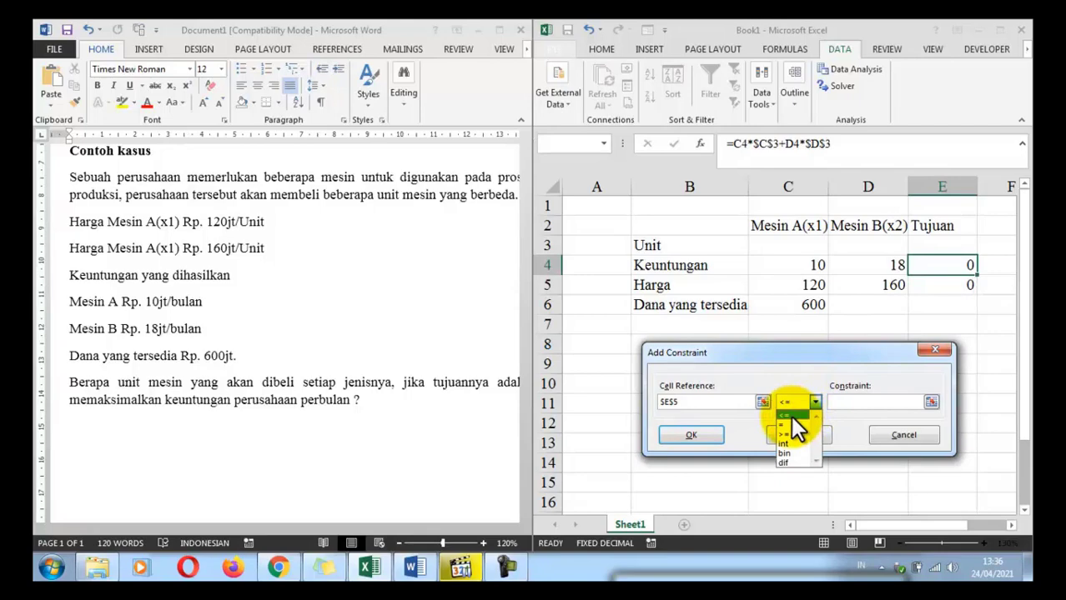
{"action": "left_click", "coordinate": [791, 416]}
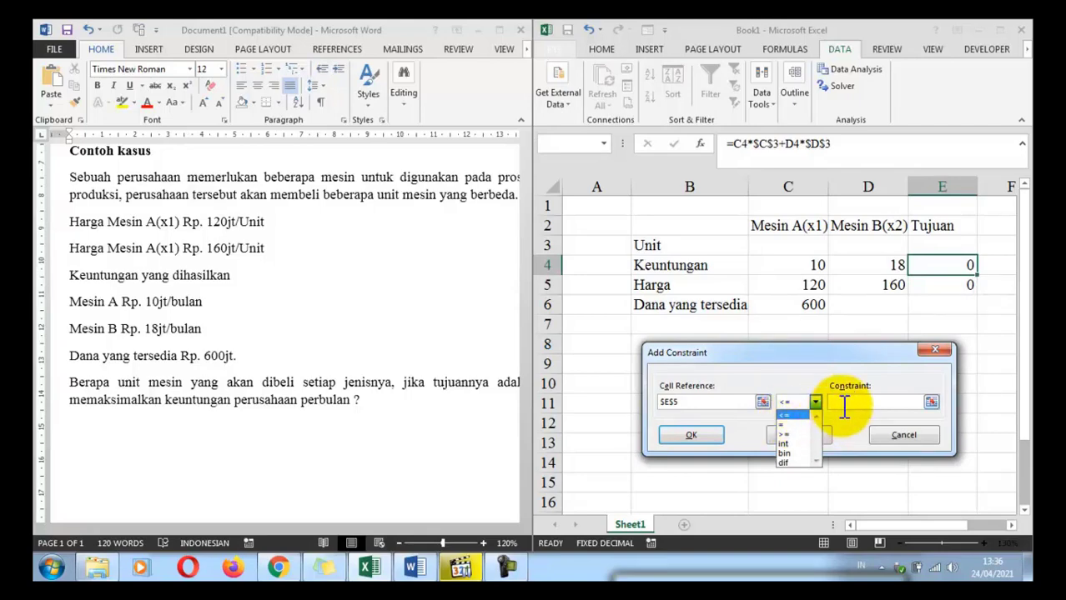
{"action": "left_click", "coordinate": [848, 402]}
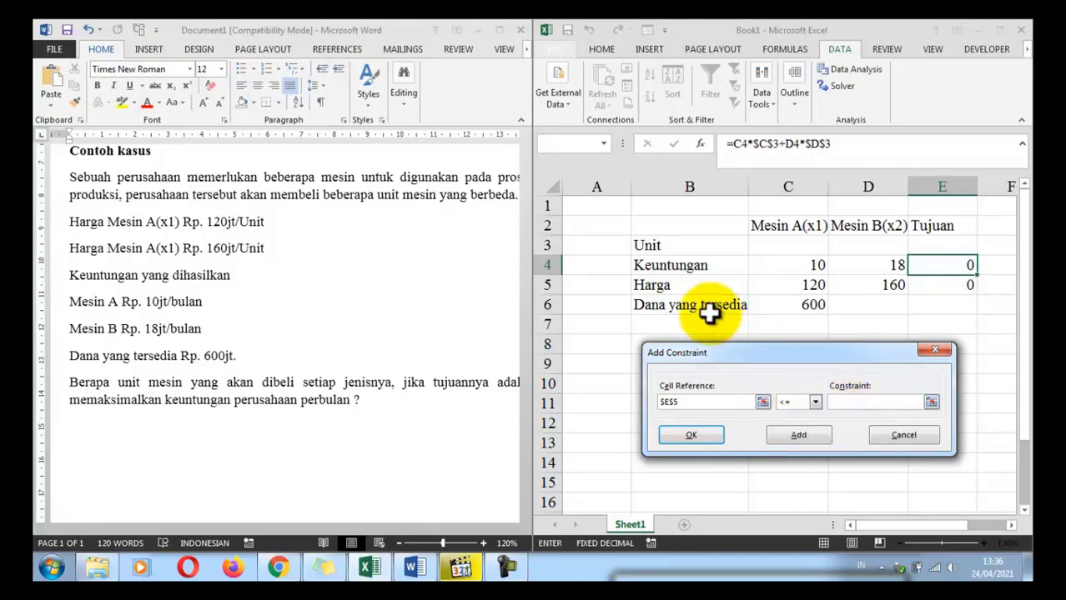
{"action": "left_click", "coordinate": [796, 305]}
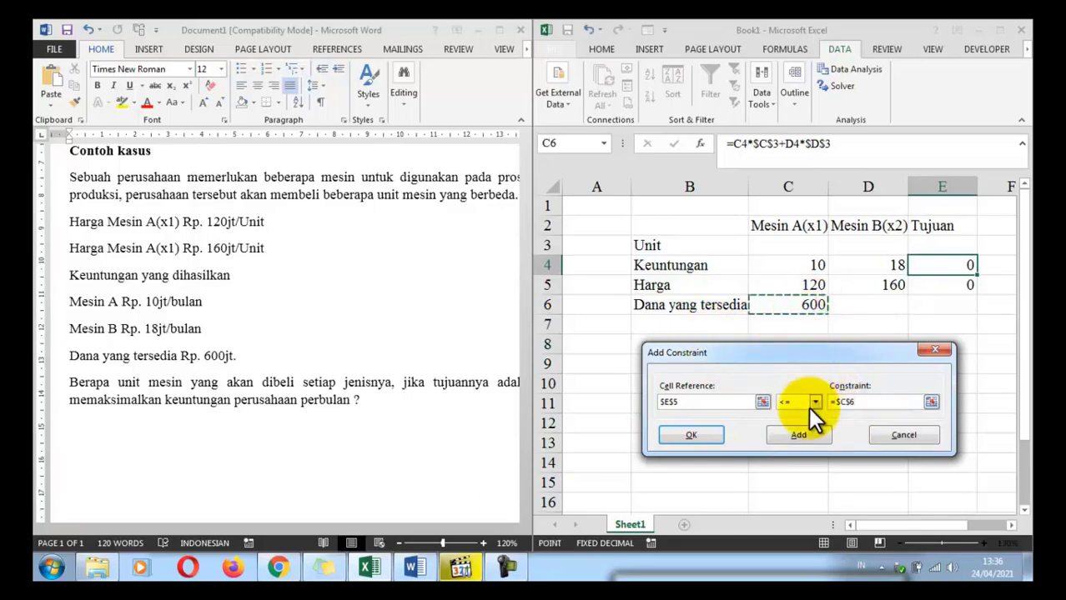
Re-enter $E$5 as the constraint's cell reference, reselect the <= relation, and add the constraint with limit $C$6
{"action": "left_click", "coordinate": [709, 403]}
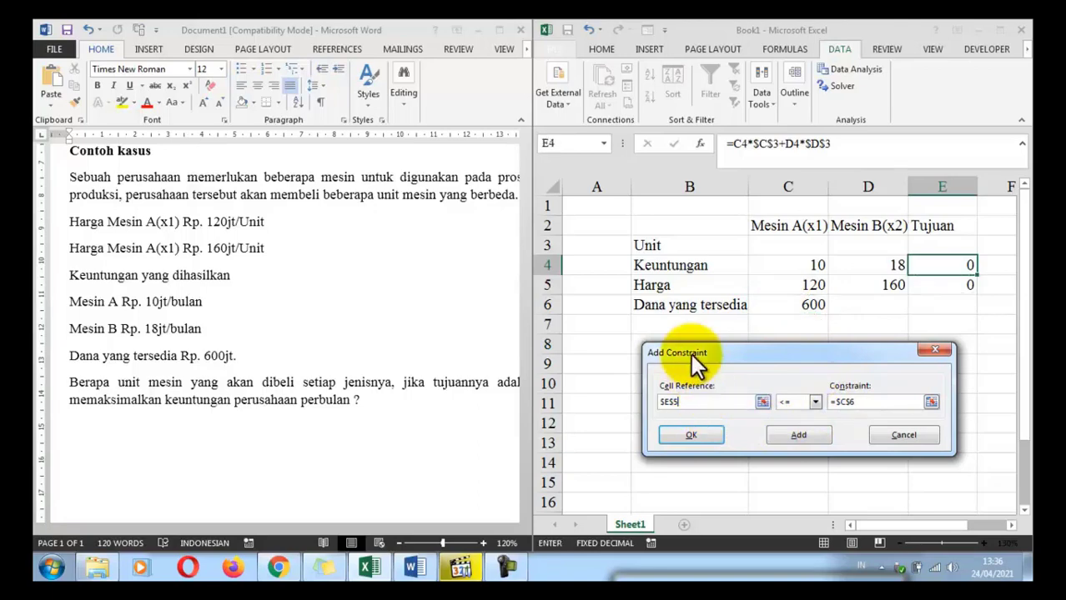
{"action": "left_click", "coordinate": [940, 282]}
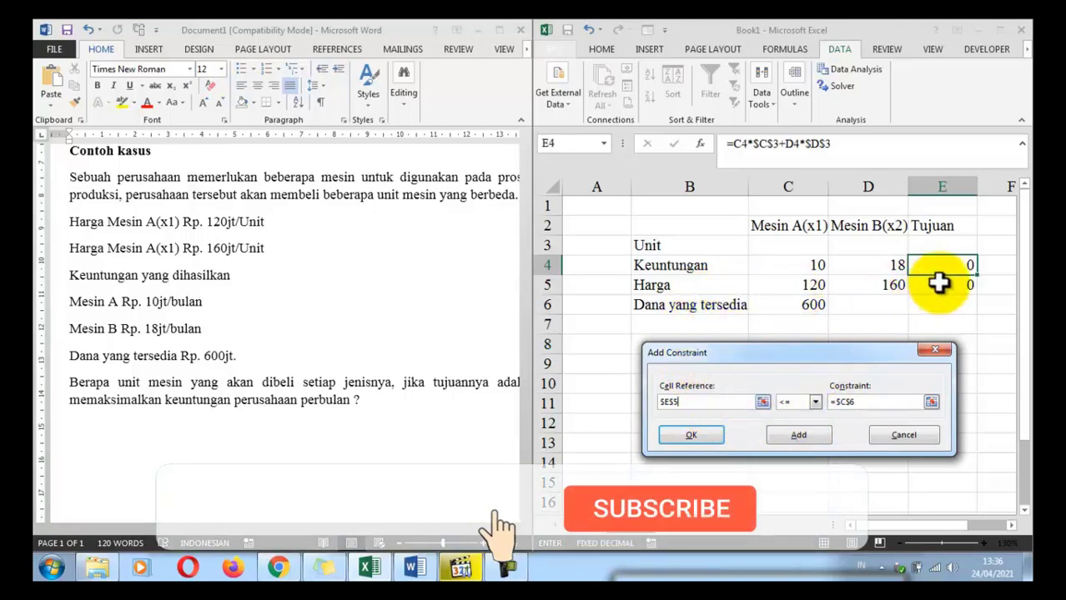
{"action": "left_click_drag", "start_coordinate": [705, 401], "coordinate": [621, 393]}
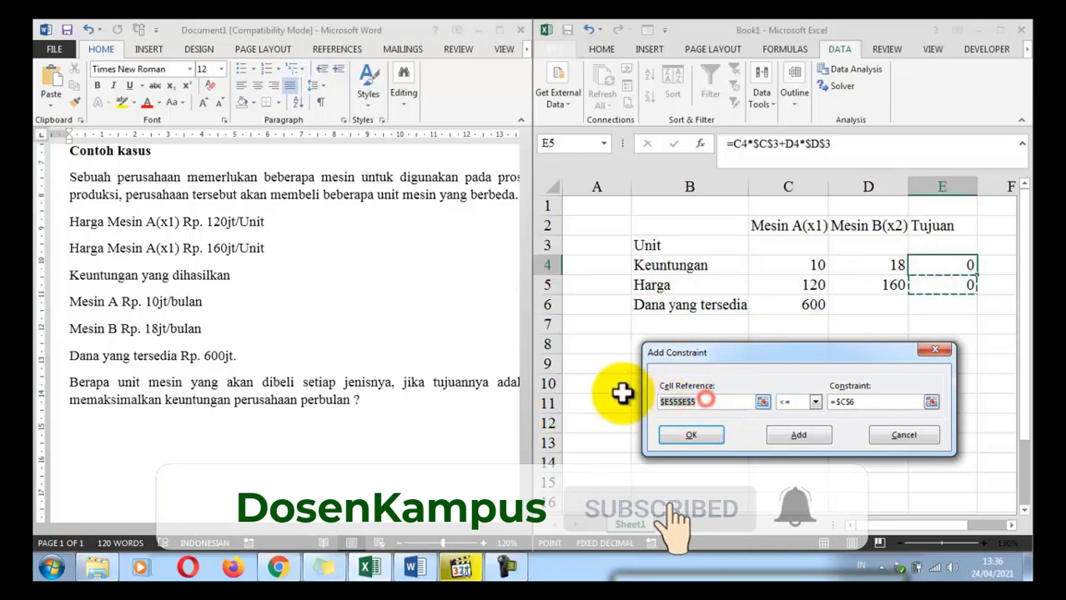
{"action": "key", "text": "BackSpace"}
{"action": "left_click", "coordinate": [952, 289]}
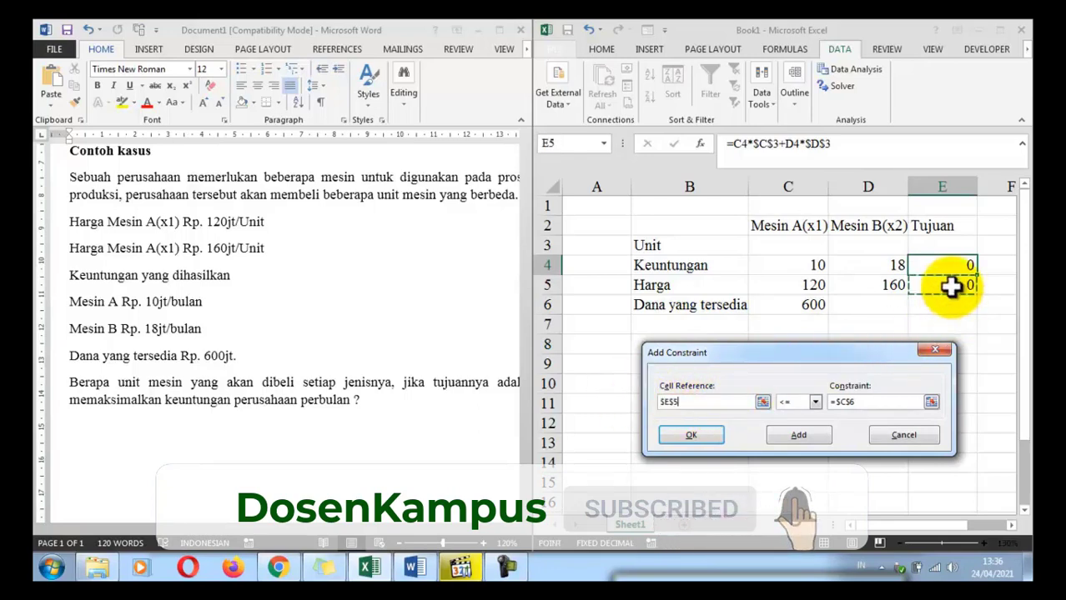
{"action": "left_click", "coordinate": [785, 403]}
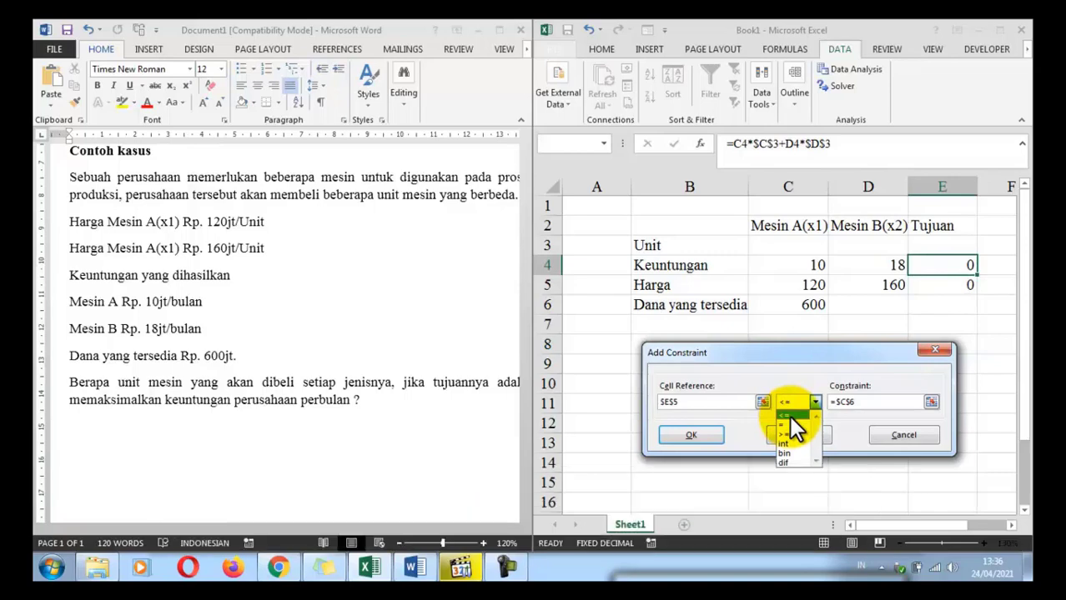
{"action": "left_click", "coordinate": [789, 415]}
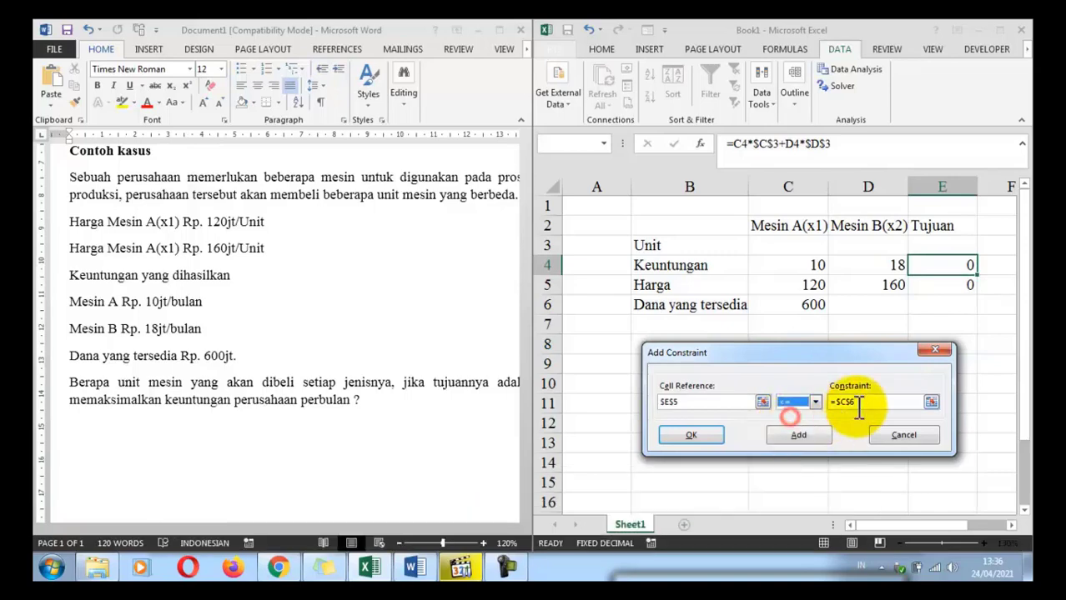
{"action": "left_click", "coordinate": [861, 402]}
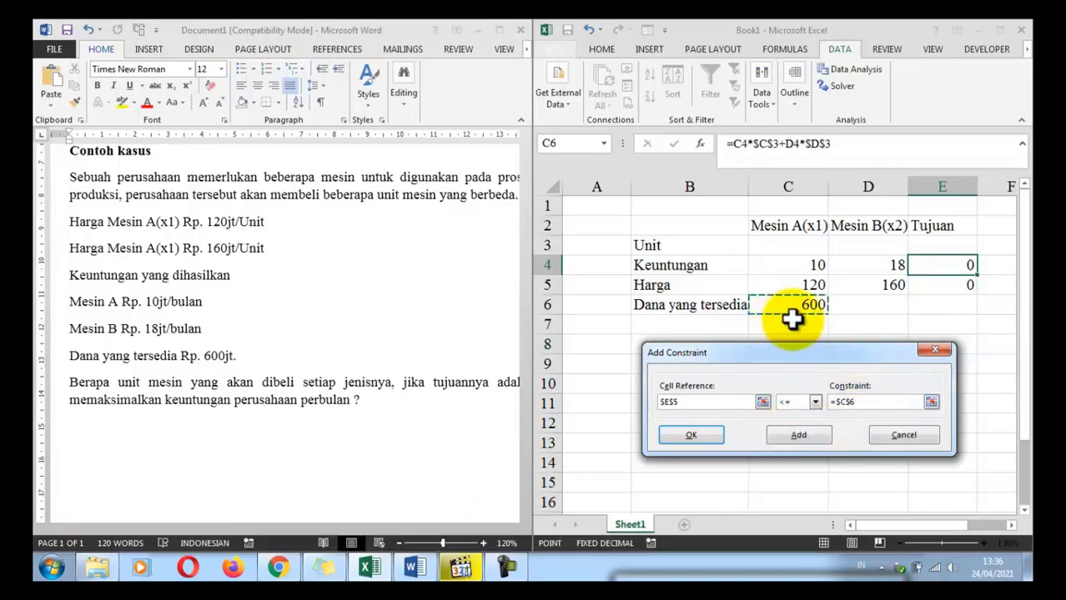
{"action": "left_click", "coordinate": [715, 432]}
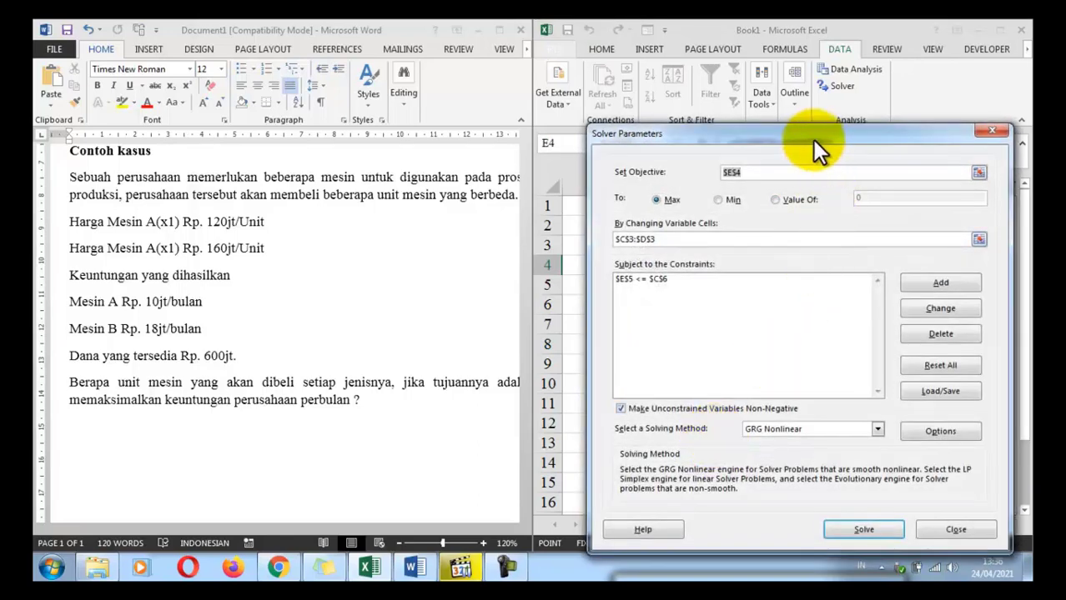
Add a second constraint requiring the unit cells $C$3:$D$3 to be integers, using the int relation
{"action": "left_click_drag", "start_coordinate": [813, 138], "coordinate": [317, 190]}
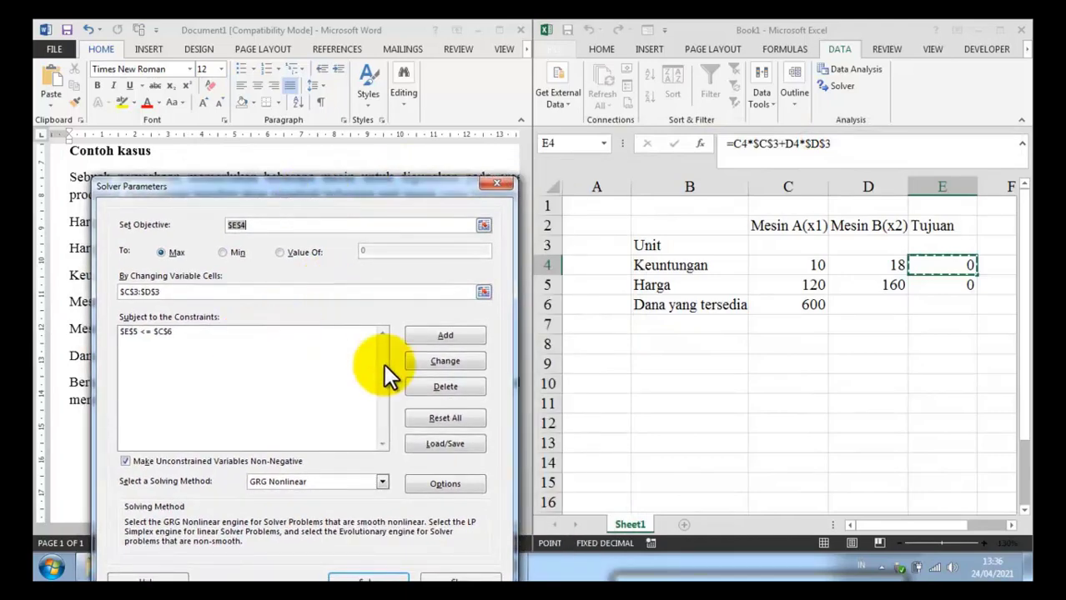
{"action": "left_click", "coordinate": [467, 338]}
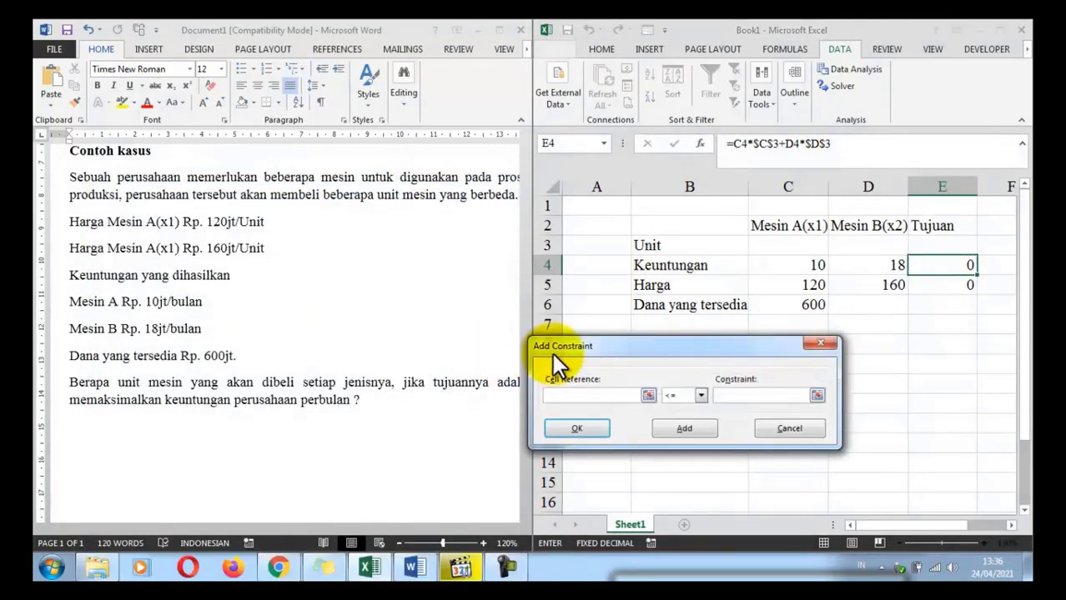
{"action": "left_click_drag", "start_coordinate": [799, 248], "coordinate": [855, 251]}
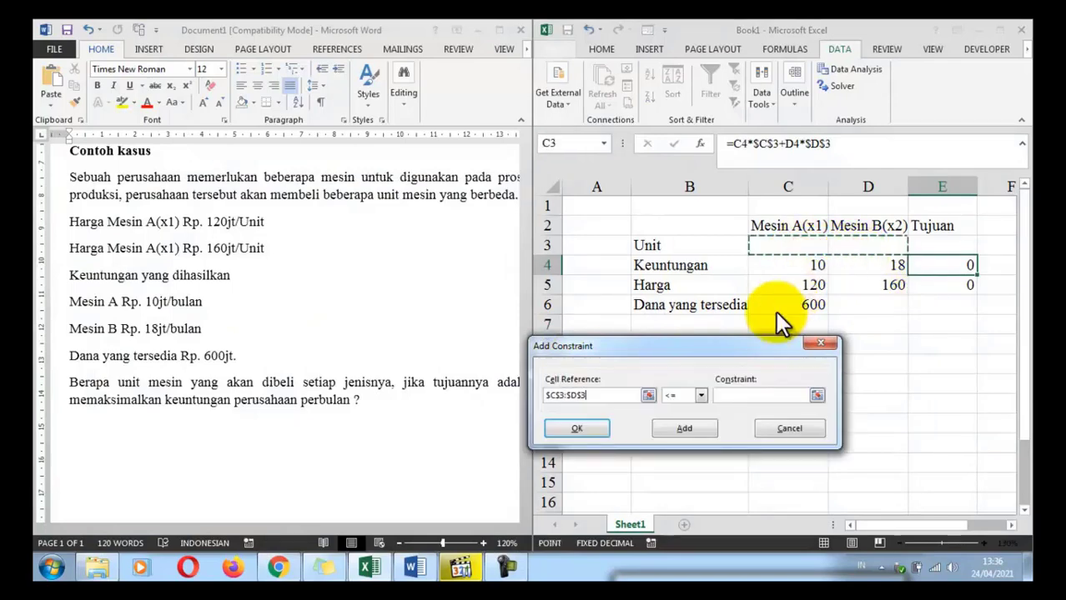
{"action": "left_click", "coordinate": [699, 396]}
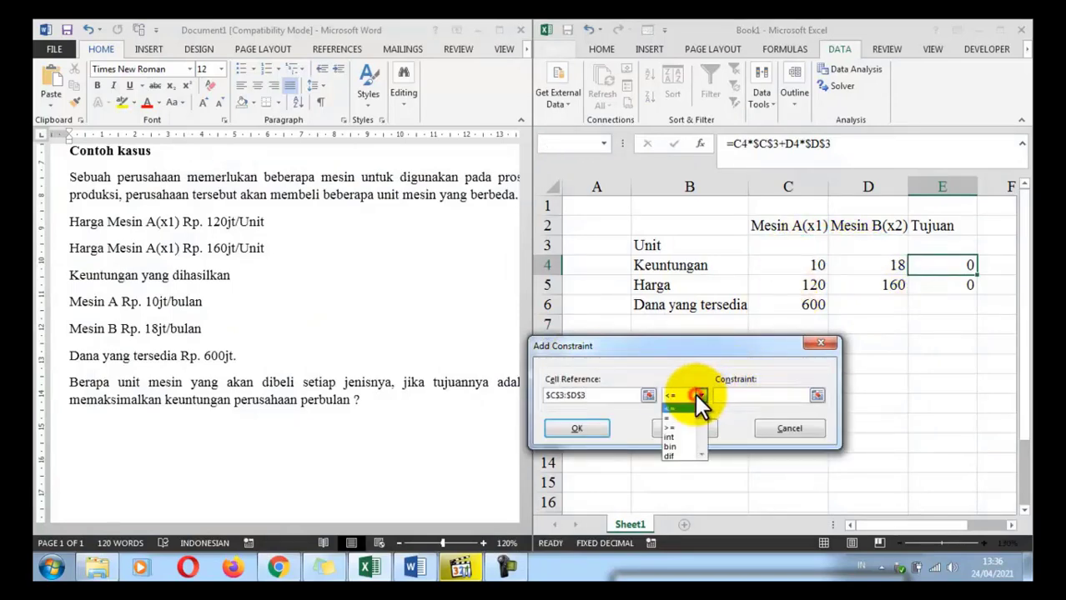
{"action": "left_click", "coordinate": [679, 434]}
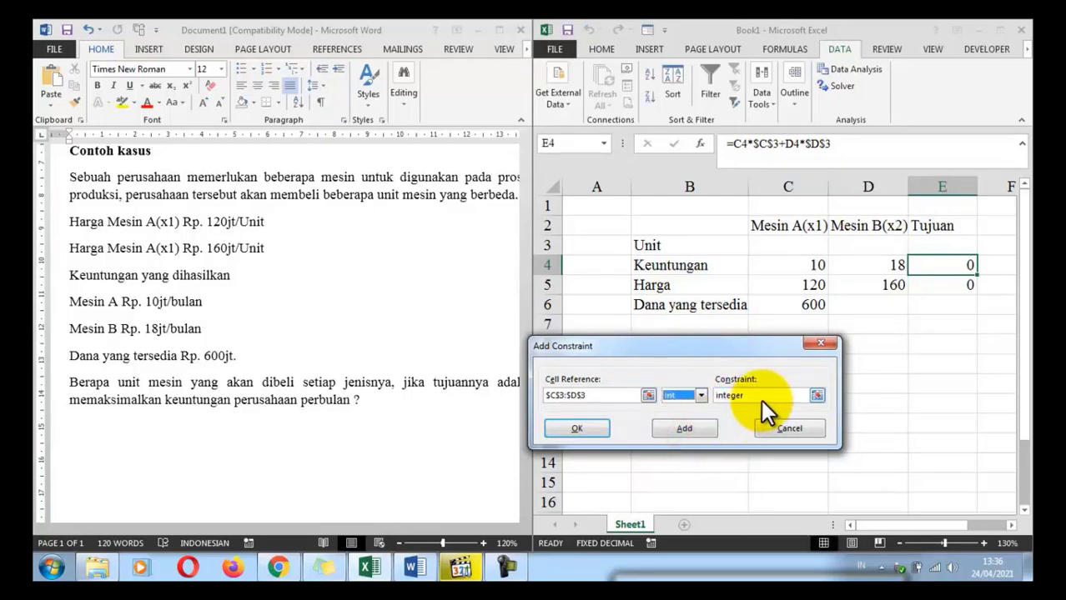
{"action": "left_click", "coordinate": [584, 426]}
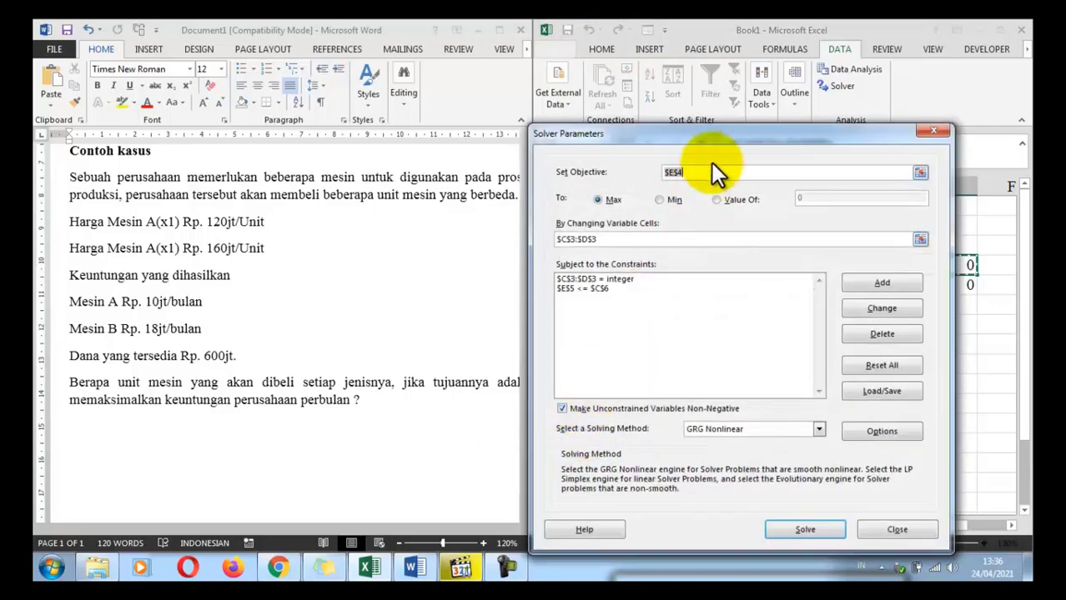
Add a third constraint requiring the unit cells $C$3:$D$3 to be >= 0
{"action": "left_click_drag", "start_coordinate": [716, 139], "coordinate": [289, 140]}
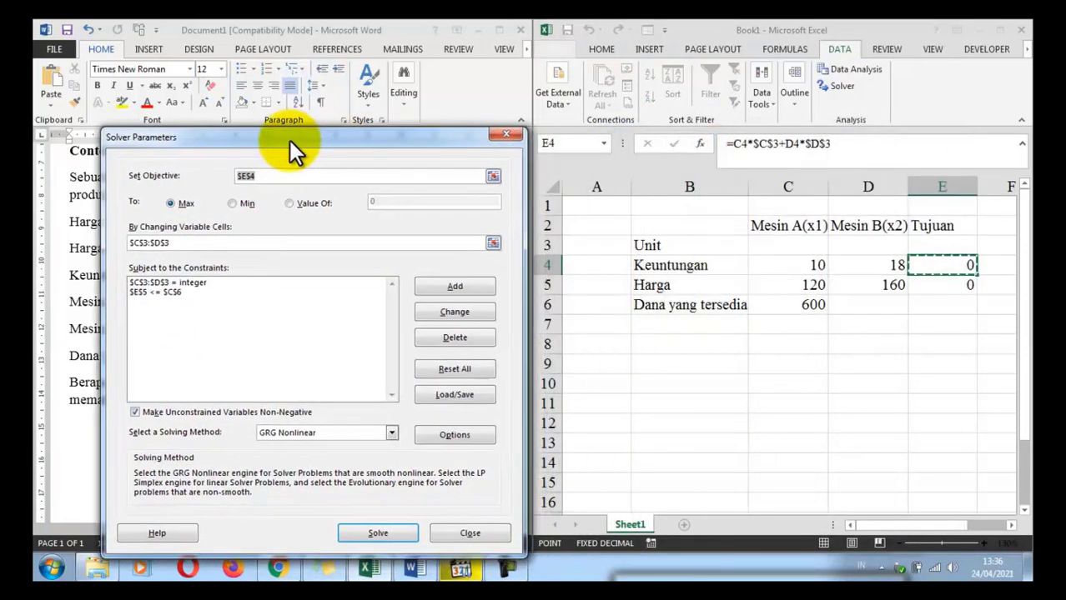
{"action": "left_click", "coordinate": [439, 285]}
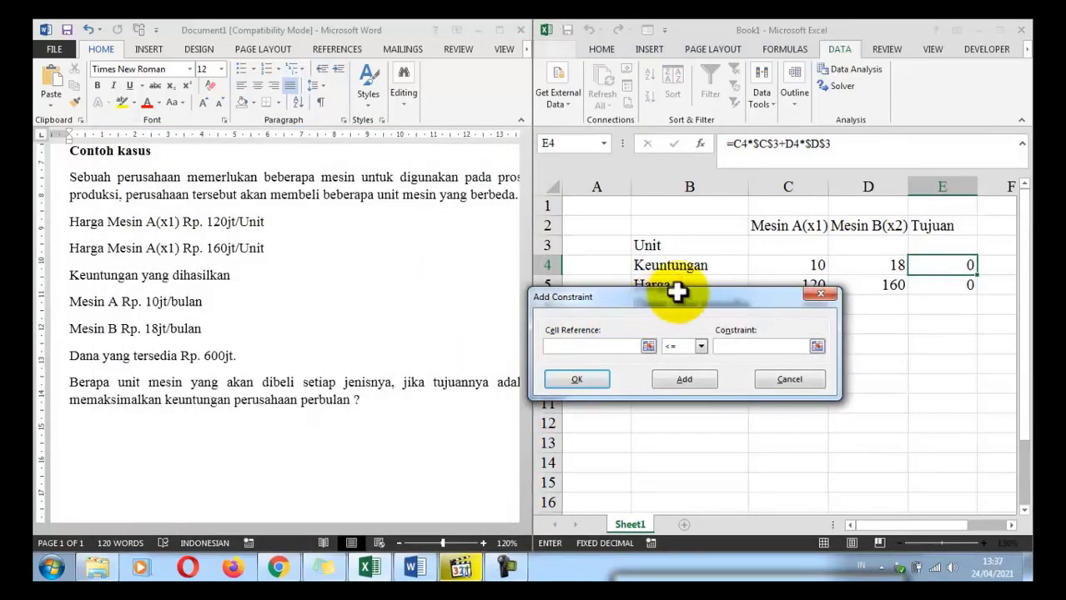
{"action": "left_click_drag", "start_coordinate": [792, 246], "coordinate": [837, 252]}
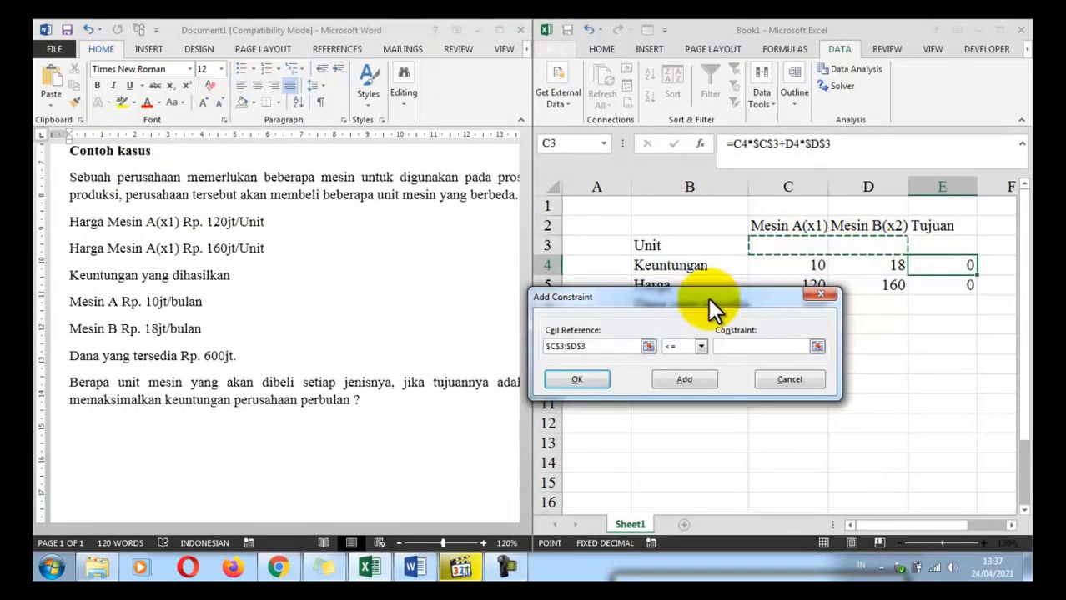
{"action": "left_click_drag", "start_coordinate": [708, 297], "coordinate": [419, 283]}
{"action": "left_click", "coordinate": [425, 325]}
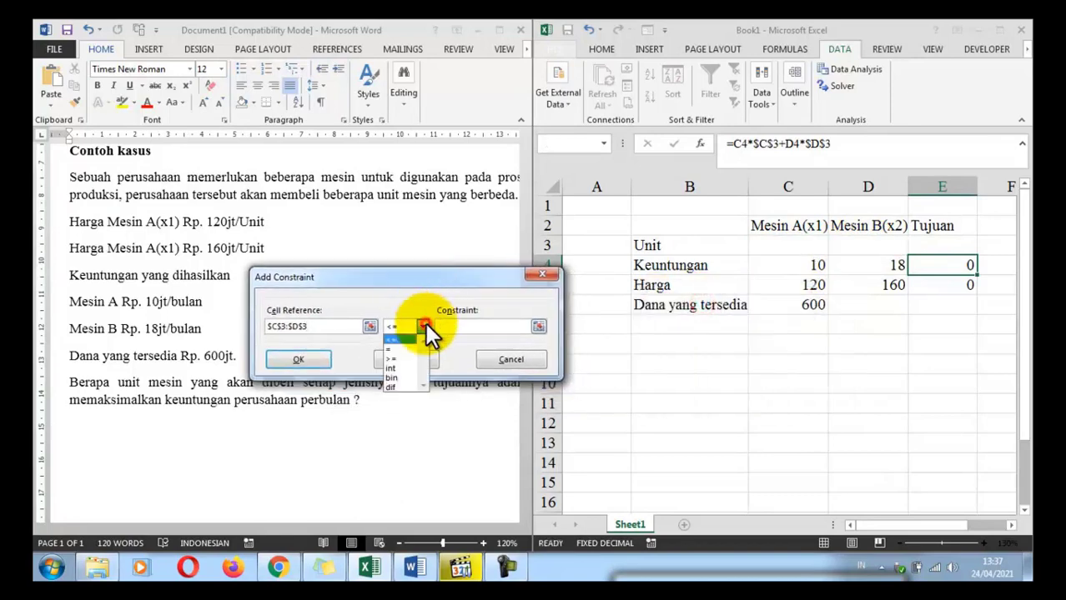
{"action": "left_click", "coordinate": [402, 359]}
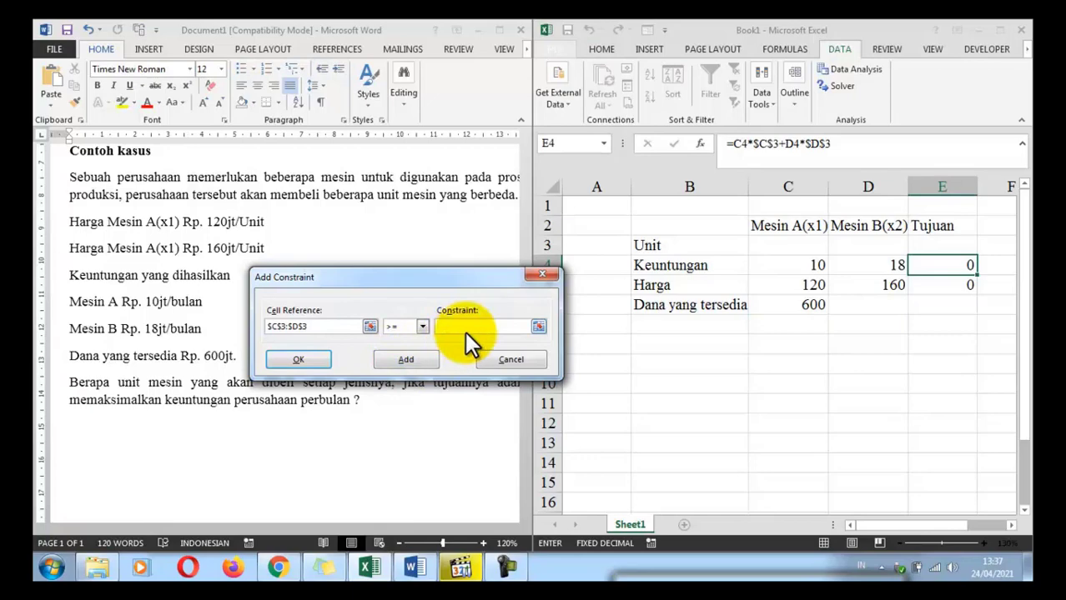
{"action": "type", "text": "0"}
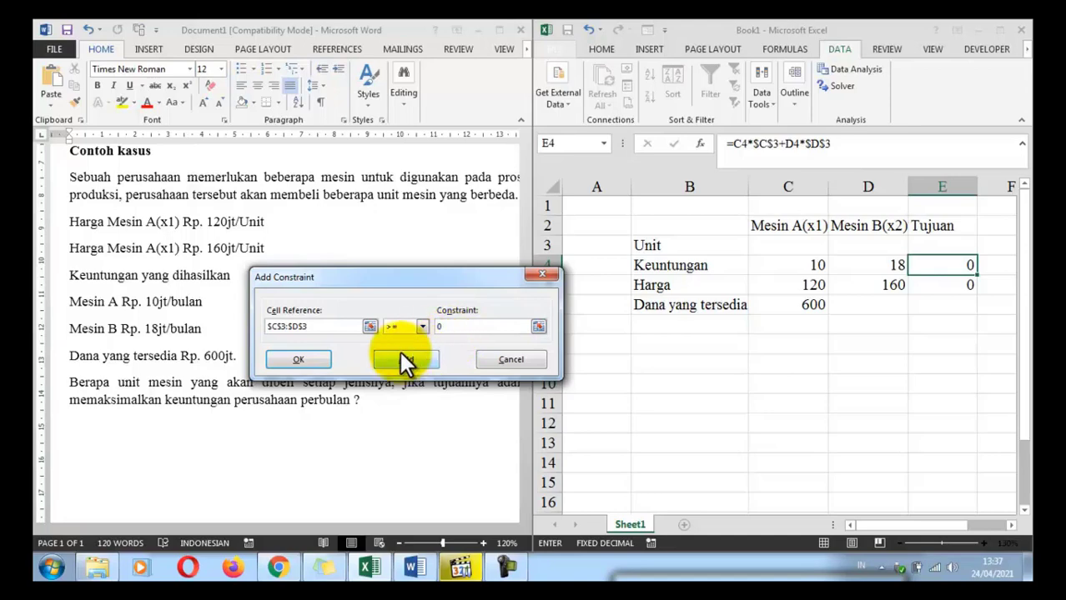
{"action": "left_click", "coordinate": [314, 358]}
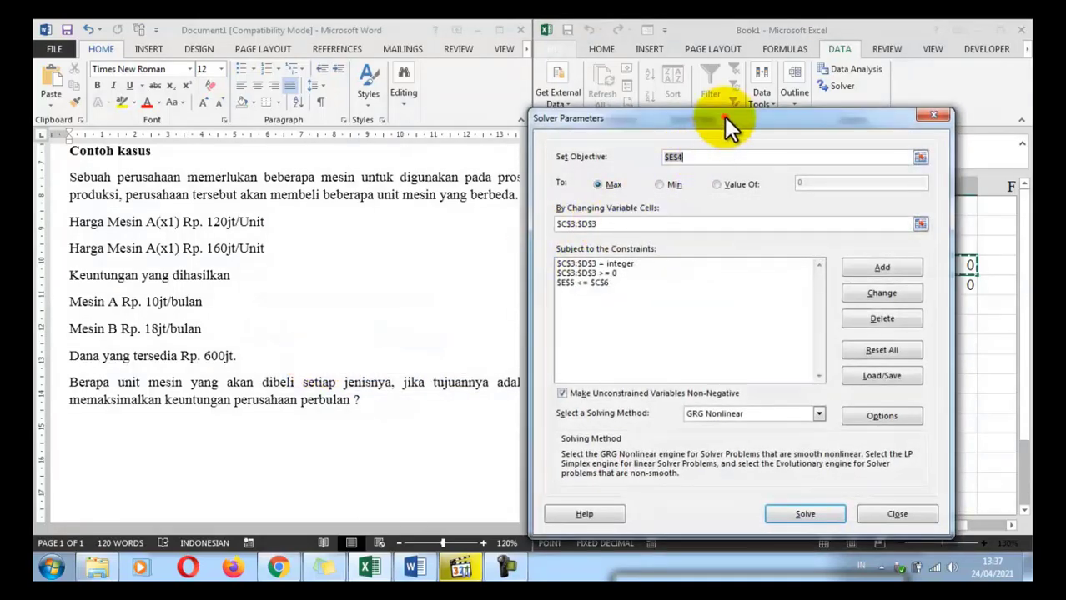
Choose Simplex LP as the solving method, run Solver on the model, and keep the Solver solution
{"action": "left_click_drag", "start_coordinate": [723, 117], "coordinate": [287, 76]}
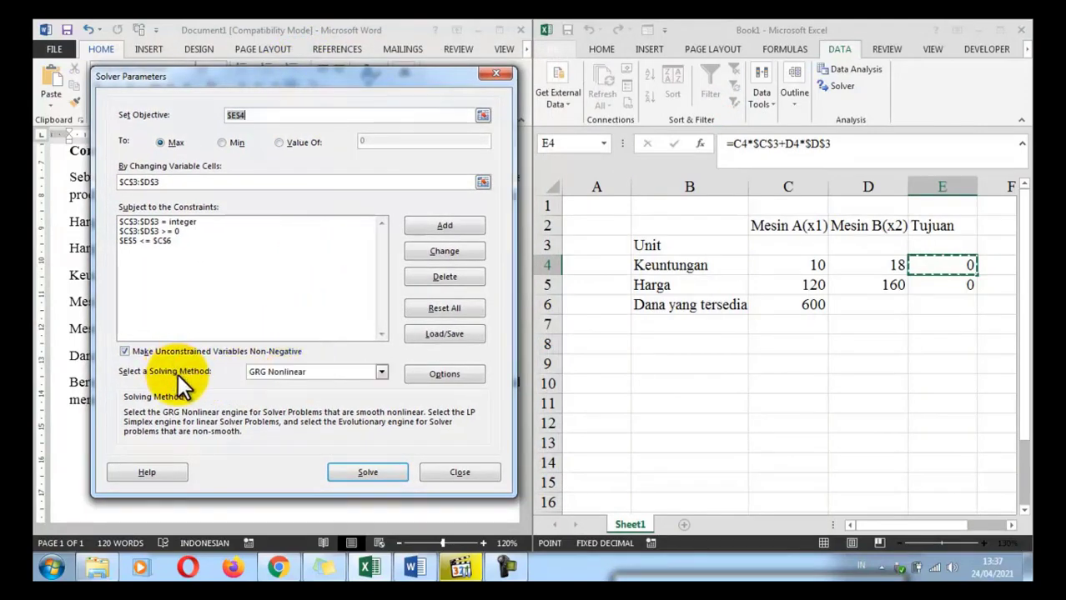
{"action": "left_click", "coordinate": [321, 372]}
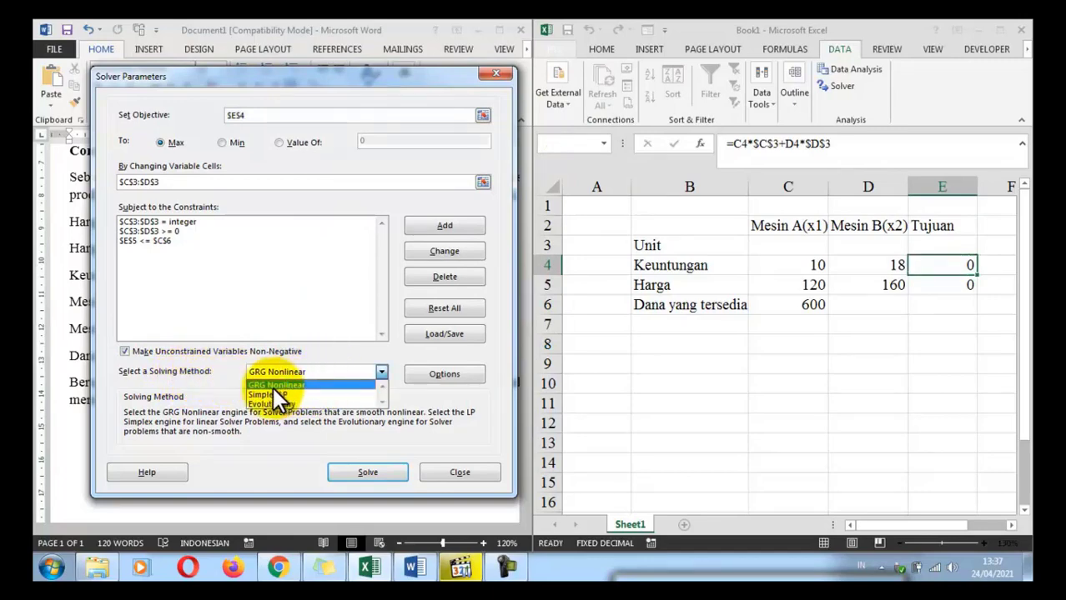
{"action": "left_click", "coordinate": [290, 395]}
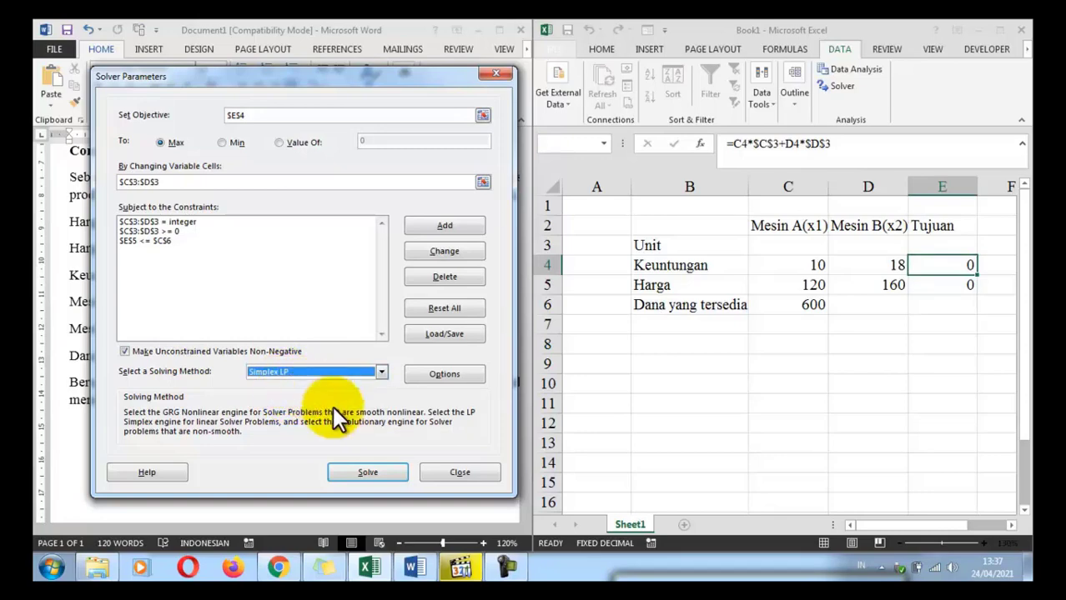
{"action": "left_click", "coordinate": [367, 472]}
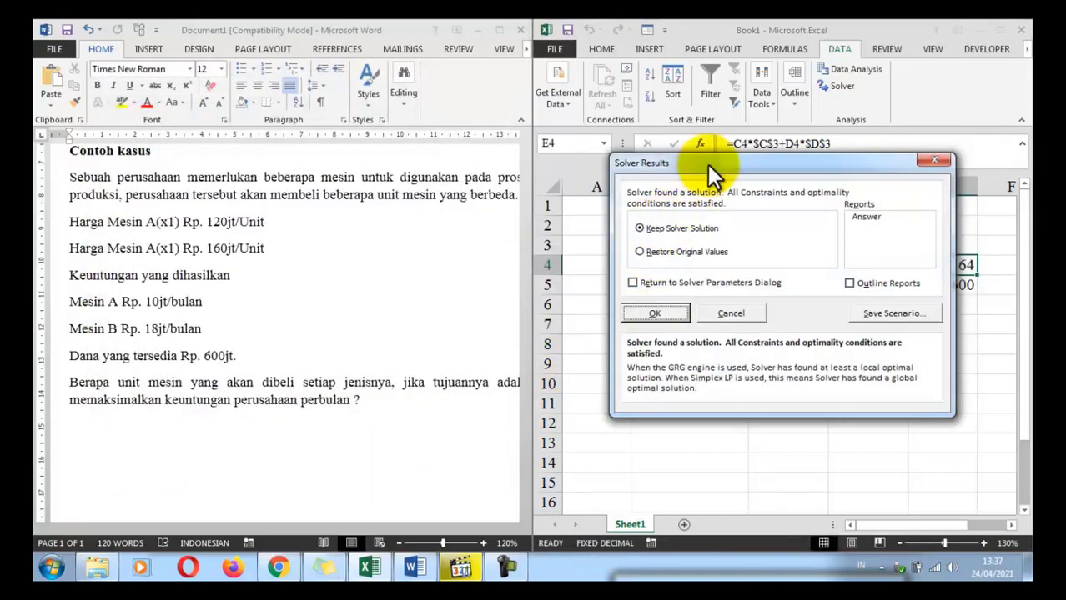
{"action": "left_click_drag", "start_coordinate": [707, 164], "coordinate": [341, 214]}
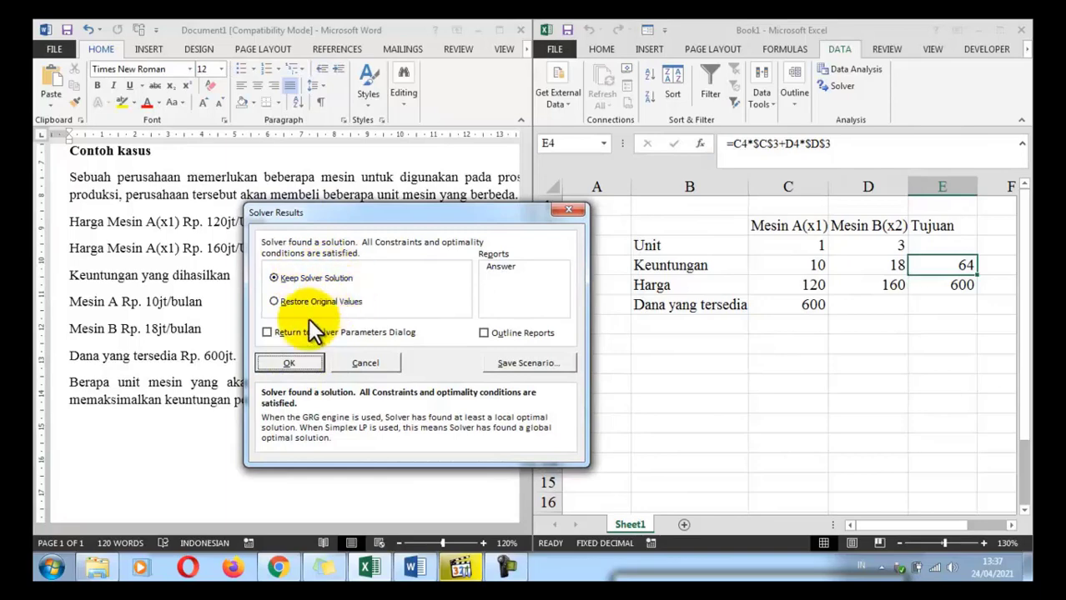
{"action": "left_click", "coordinate": [289, 364]}
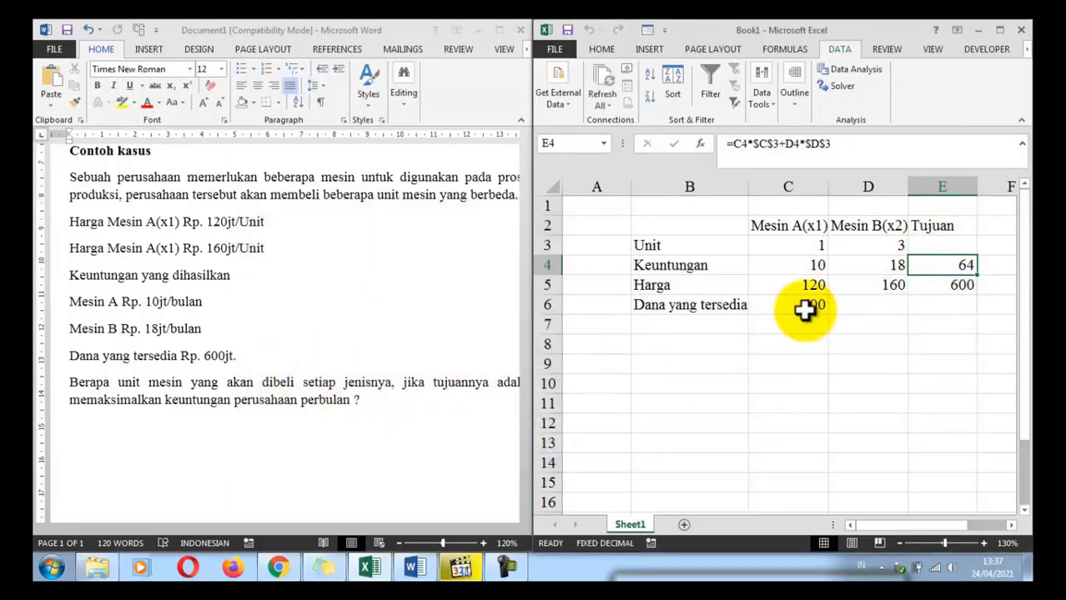
Examine the solved profit and cost totals, the units of each machine, and the available funds in C6
{"action": "left_click", "coordinate": [928, 284]}
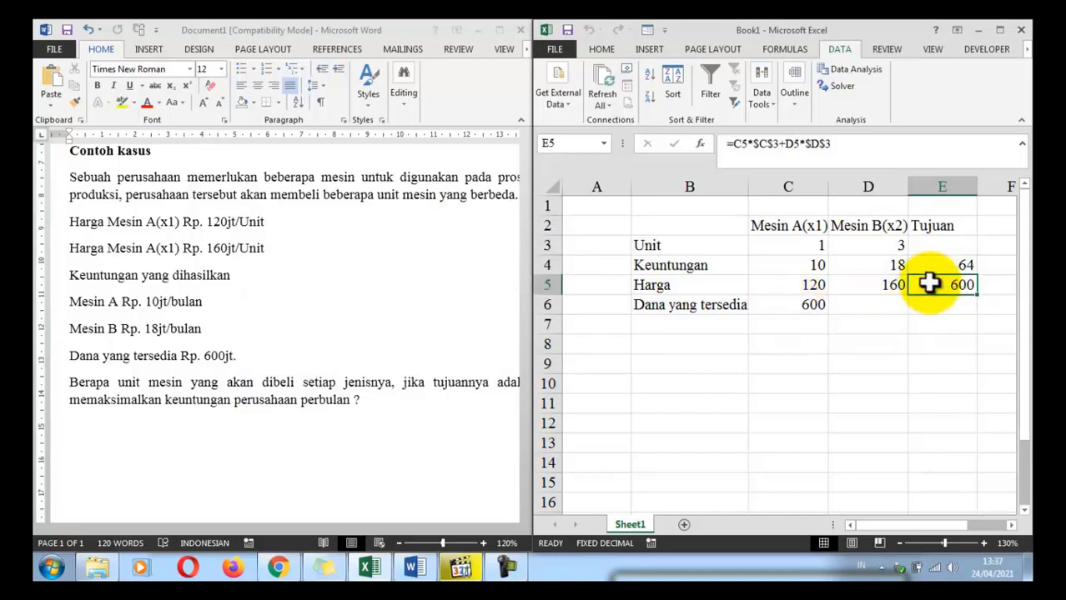
{"action": "left_click", "coordinate": [793, 305]}
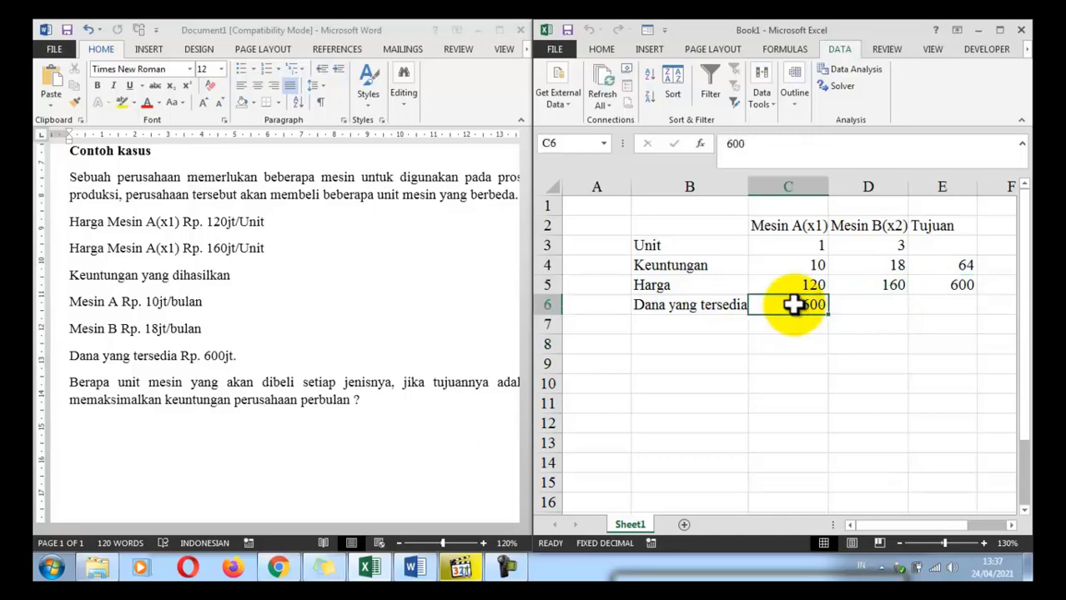
{"action": "left_click", "coordinate": [922, 283]}
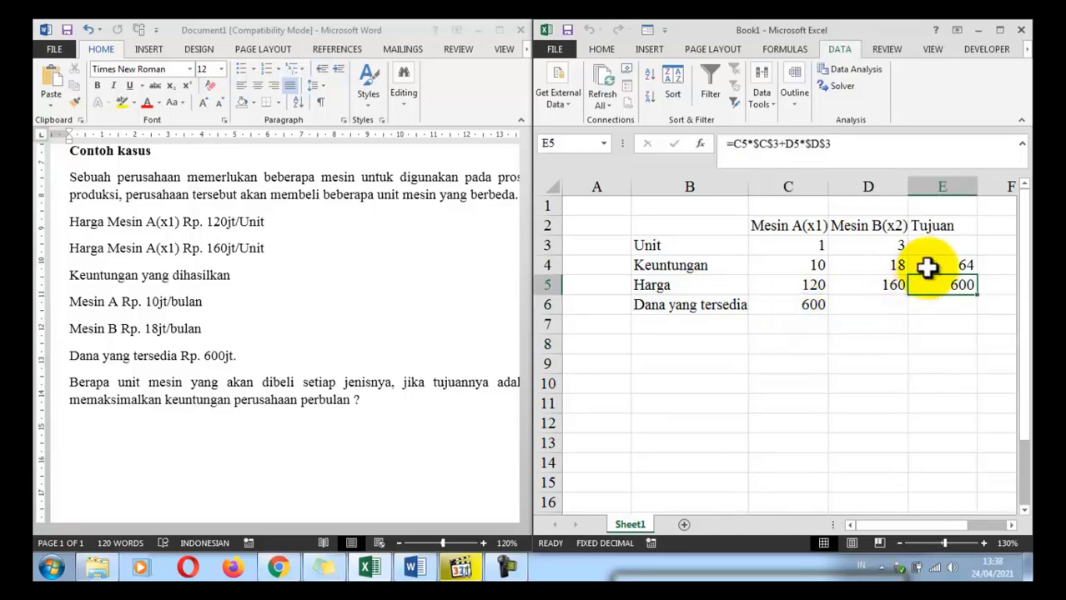
{"action": "left_click", "coordinate": [928, 265]}
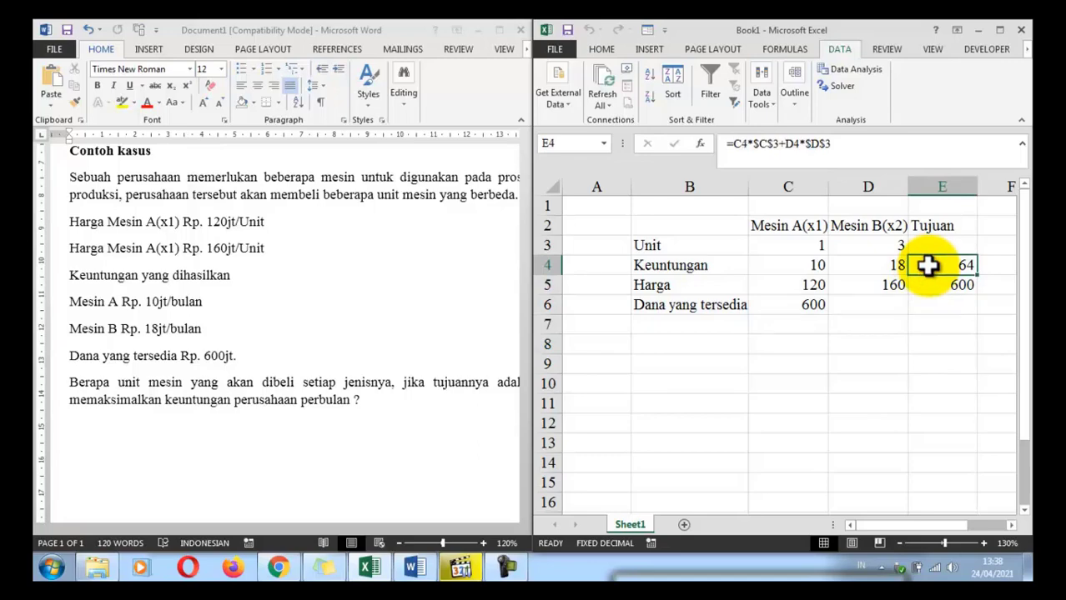
{"action": "left_click", "coordinate": [792, 246]}
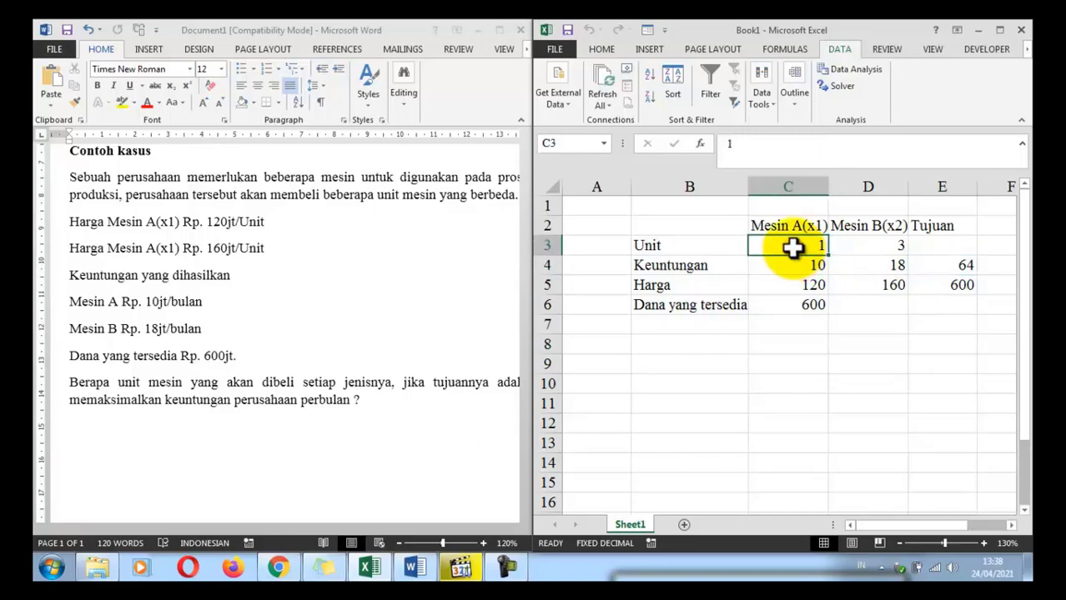
{"action": "left_click", "coordinate": [863, 245]}
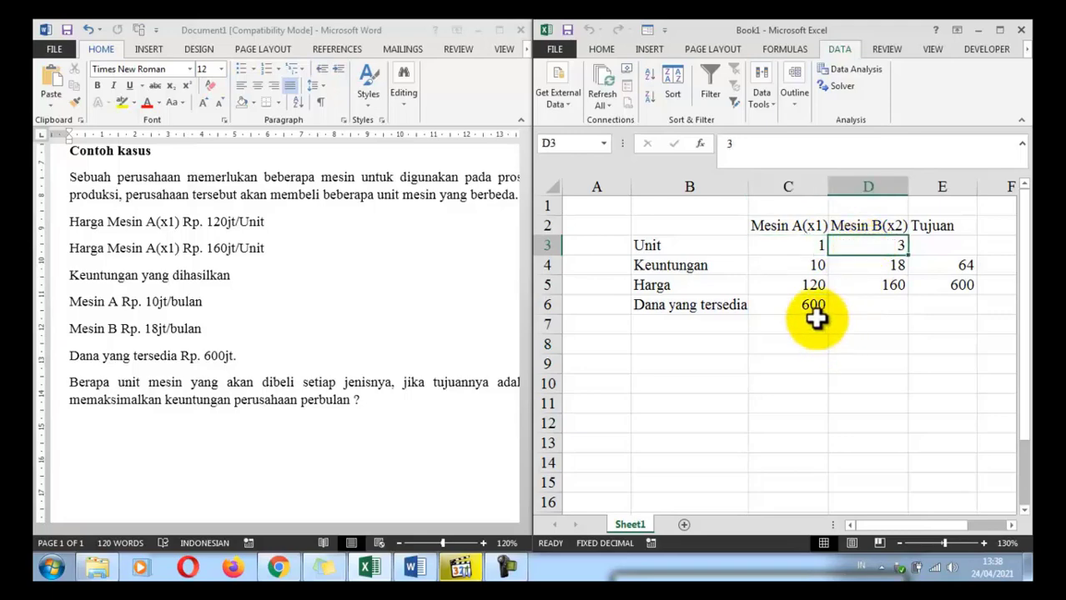
{"action": "left_click", "coordinate": [934, 284]}
{"action": "left_click", "coordinate": [787, 305]}
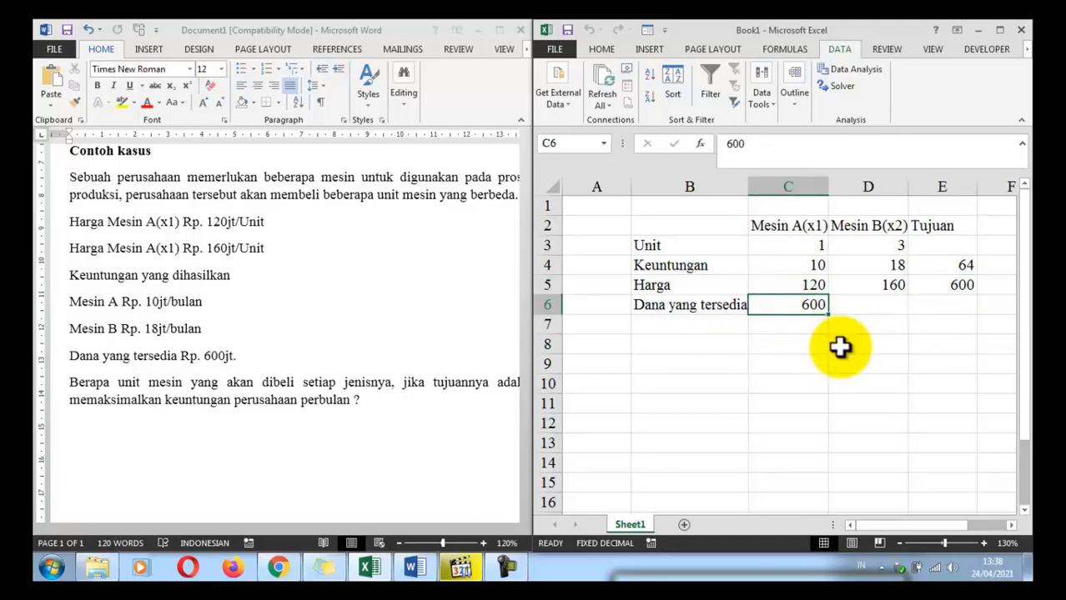
Calculate Machine A's purchase cost in C8 as units times price with =C3*C5
{"action": "left_click", "coordinate": [807, 339]}
{"action": "type", "text": "="}
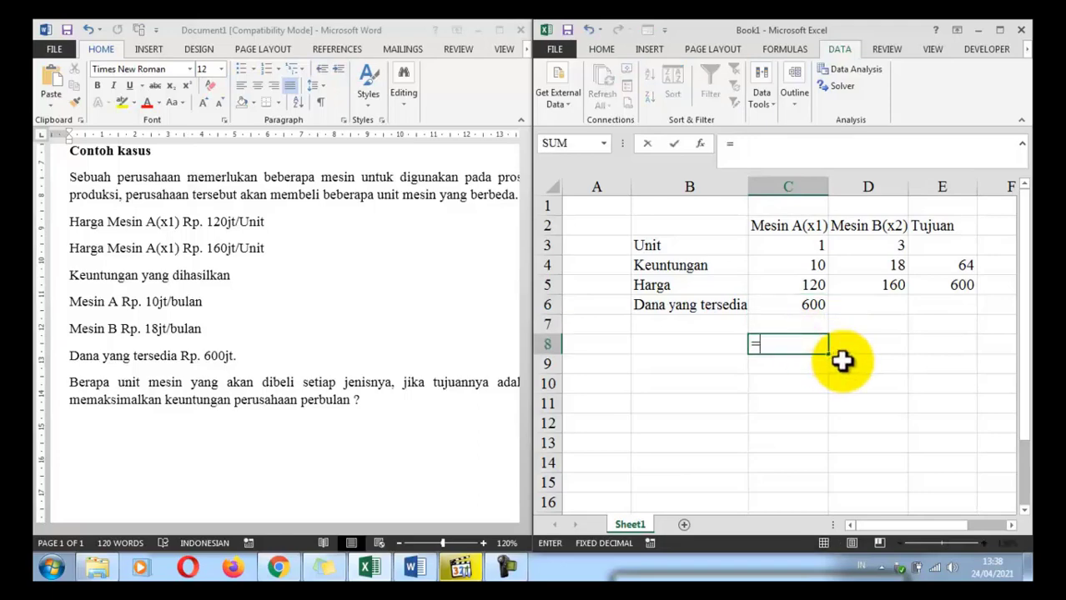
{"action": "left_click", "coordinate": [795, 249]}
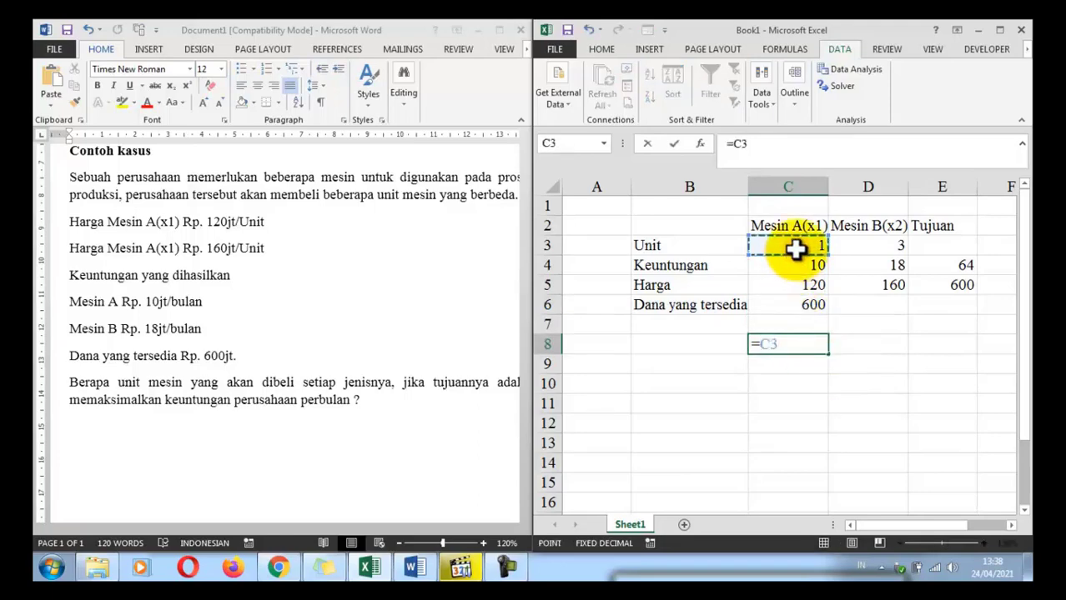
{"action": "type", "text": "*"}
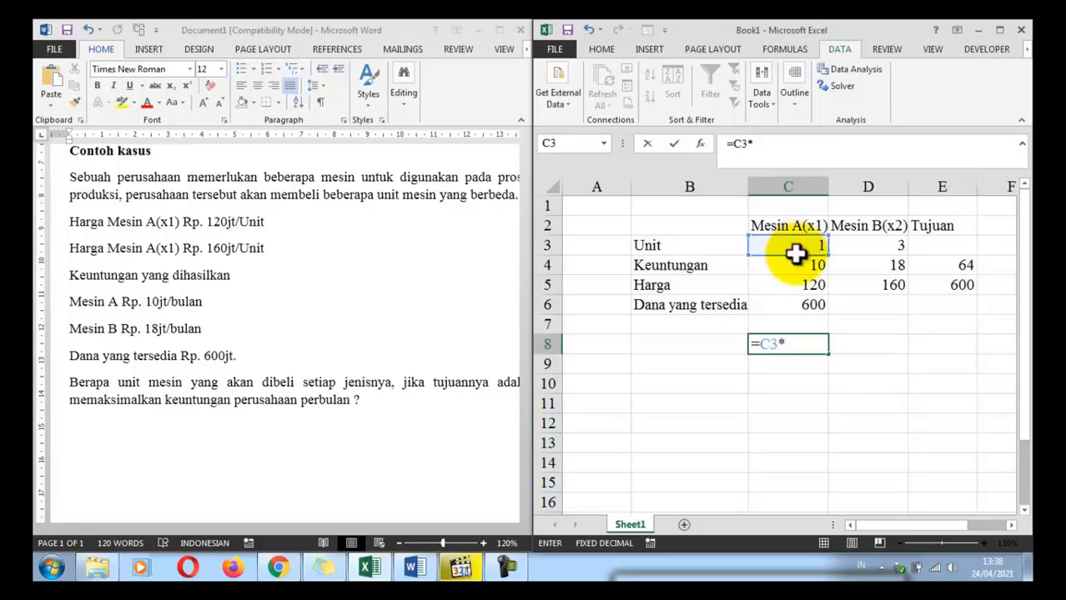
{"action": "left_click", "coordinate": [793, 288]}
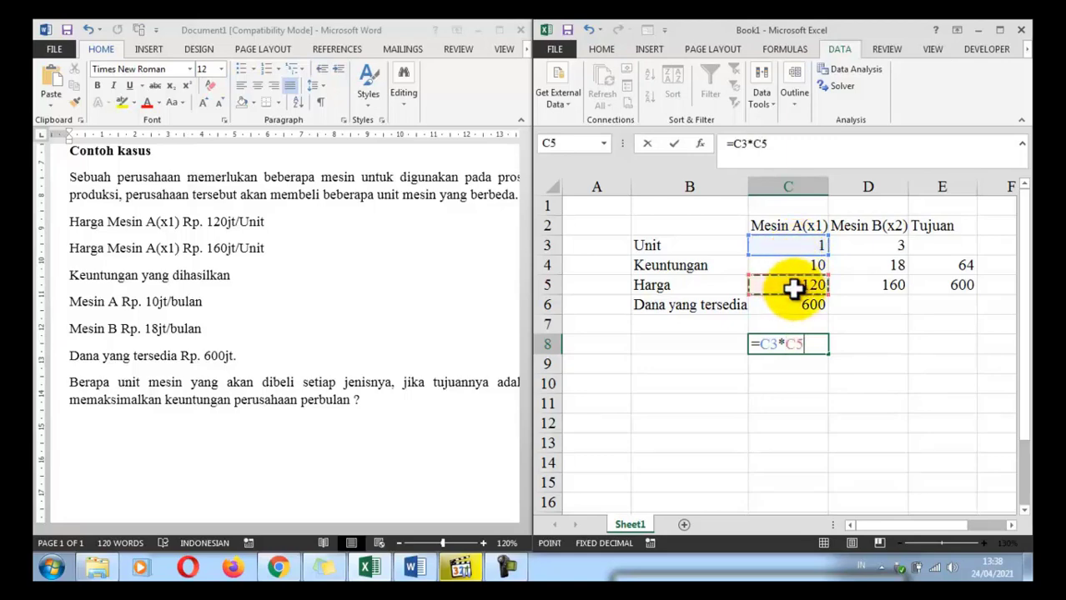
{"action": "key", "text": "Return"}
Calculate Machine B's purchase cost in C9 as units times price with =D3*D5
{"action": "type", "text": "="}
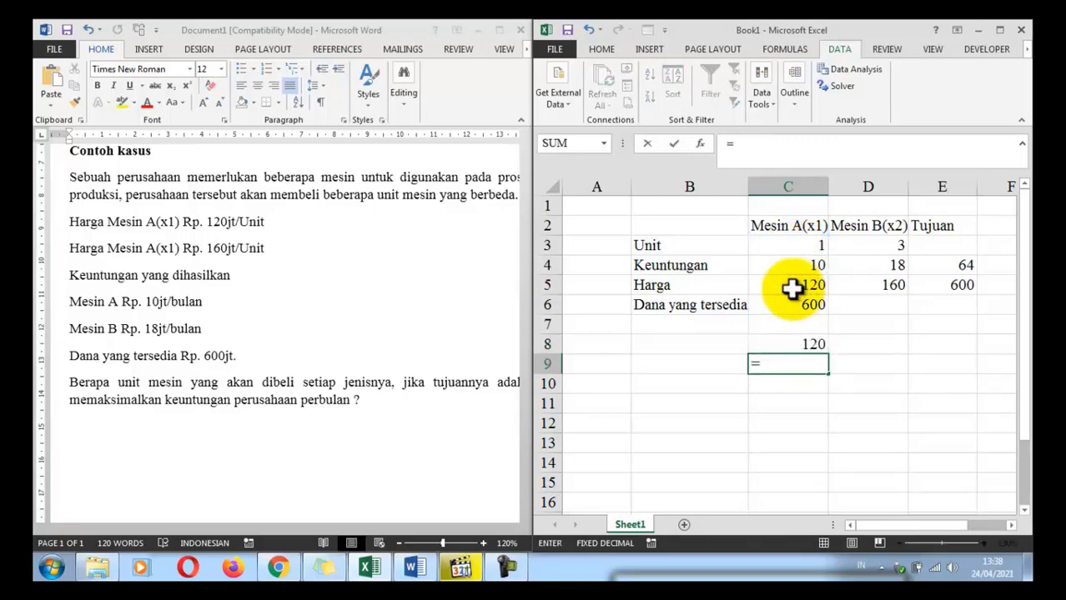
{"action": "left_click", "coordinate": [867, 243]}
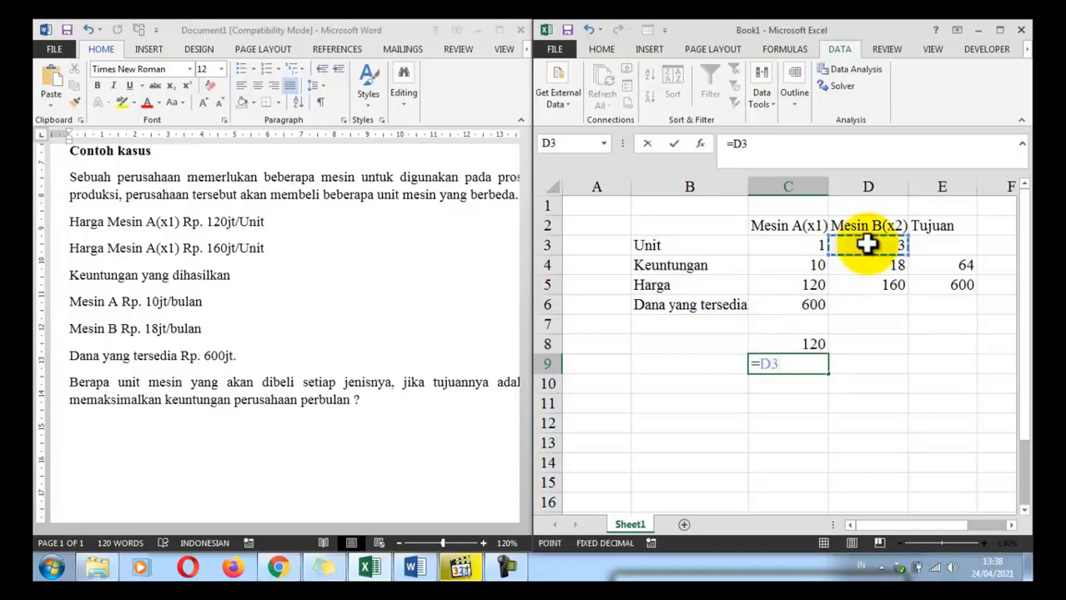
{"action": "type", "text": "*"}
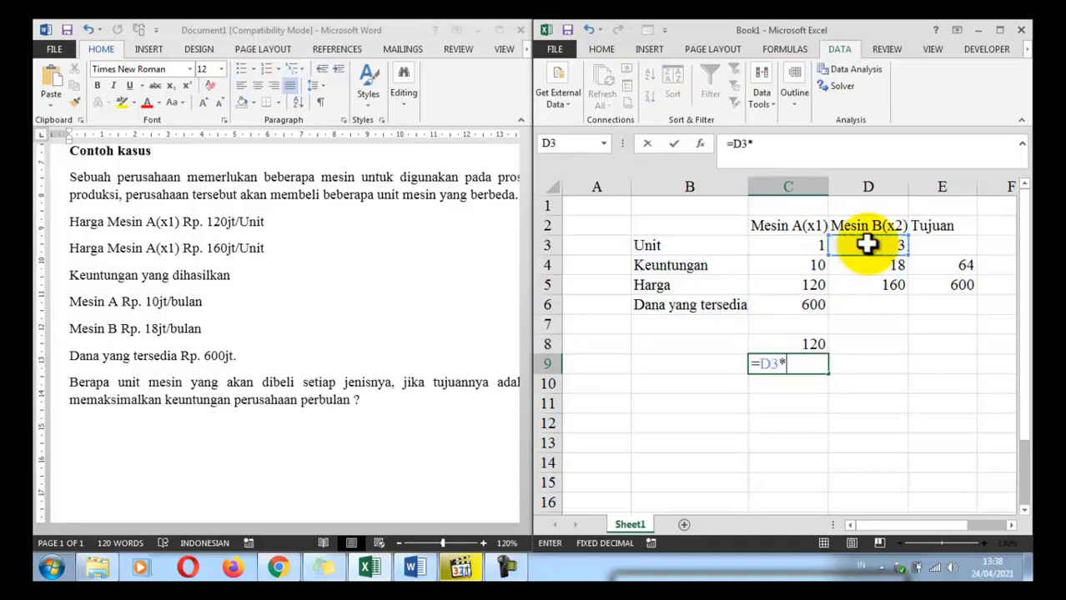
{"action": "left_click", "coordinate": [877, 285]}
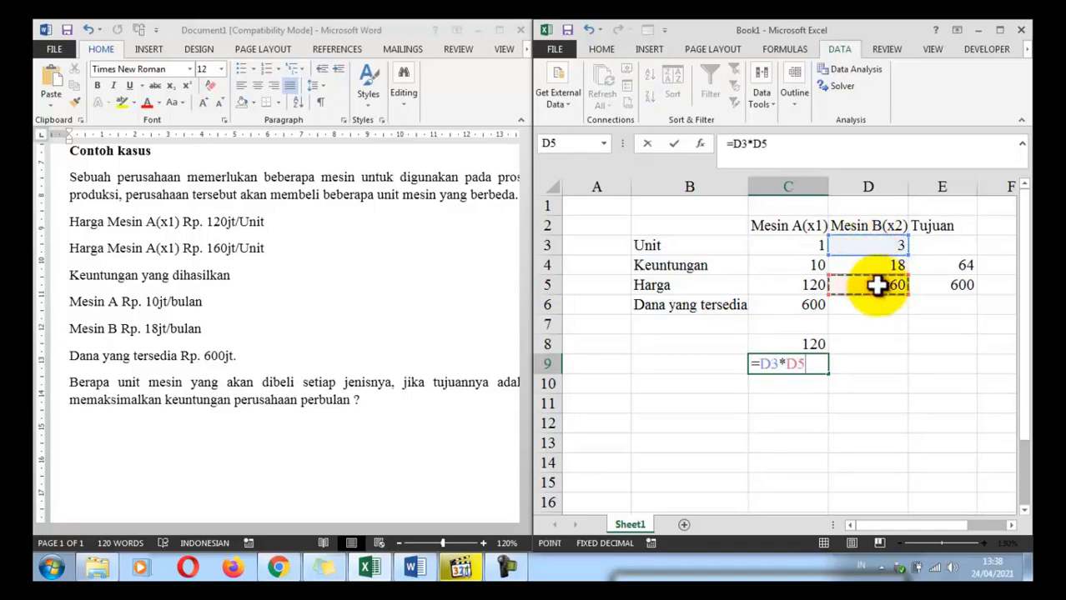
{"action": "key", "text": "Return"}
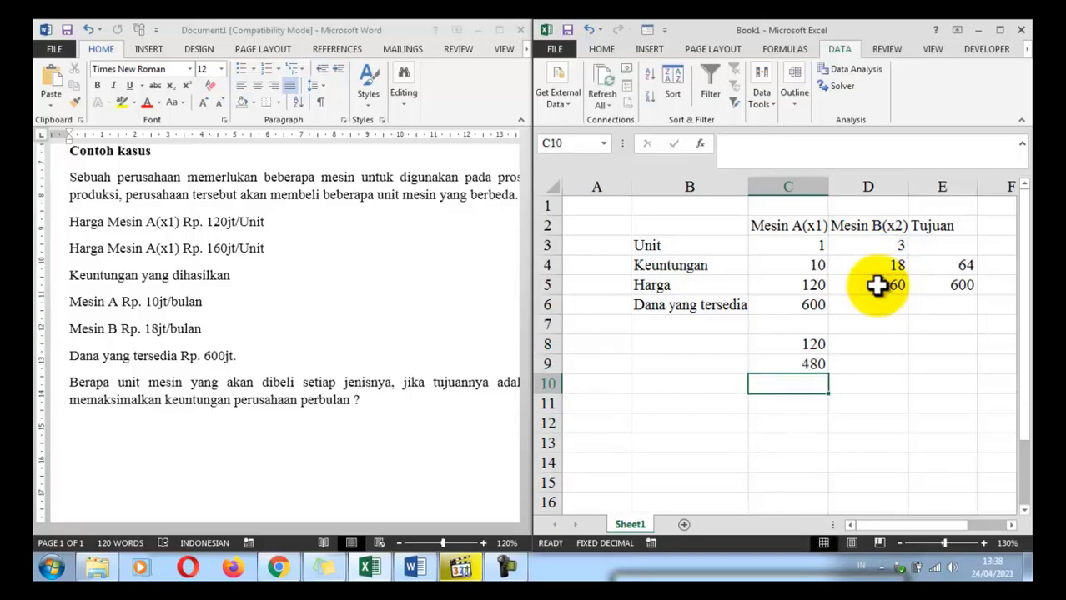
Total both machines' purchase costs in C10 with =SUM(C8:C9) and review the calculations in C8:C10
{"action": "type", "text": "=sum("}
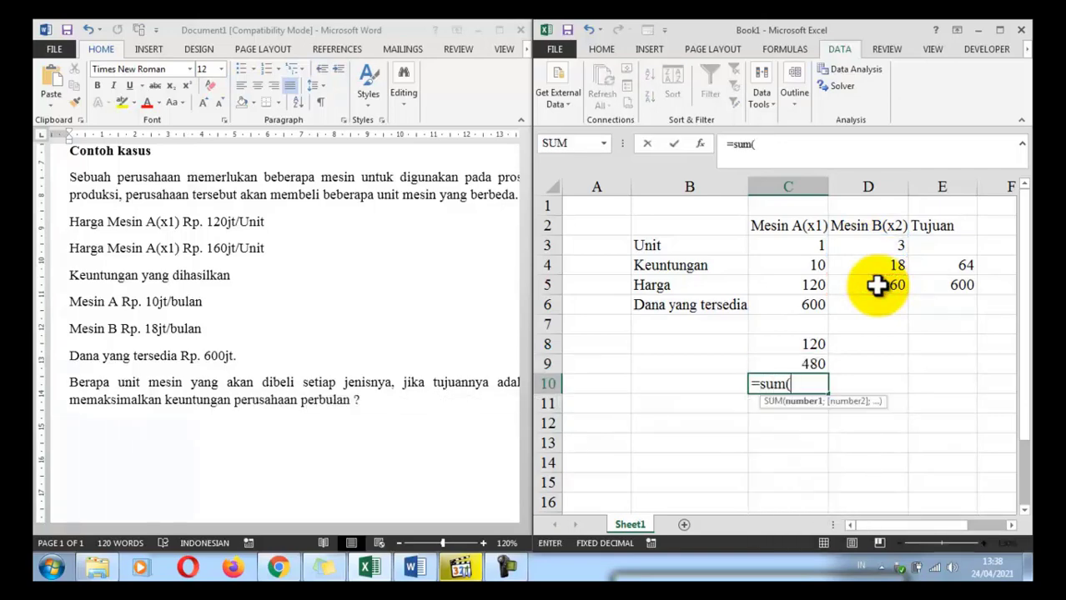
{"action": "left_click_drag", "start_coordinate": [813, 345], "coordinate": [809, 363]}
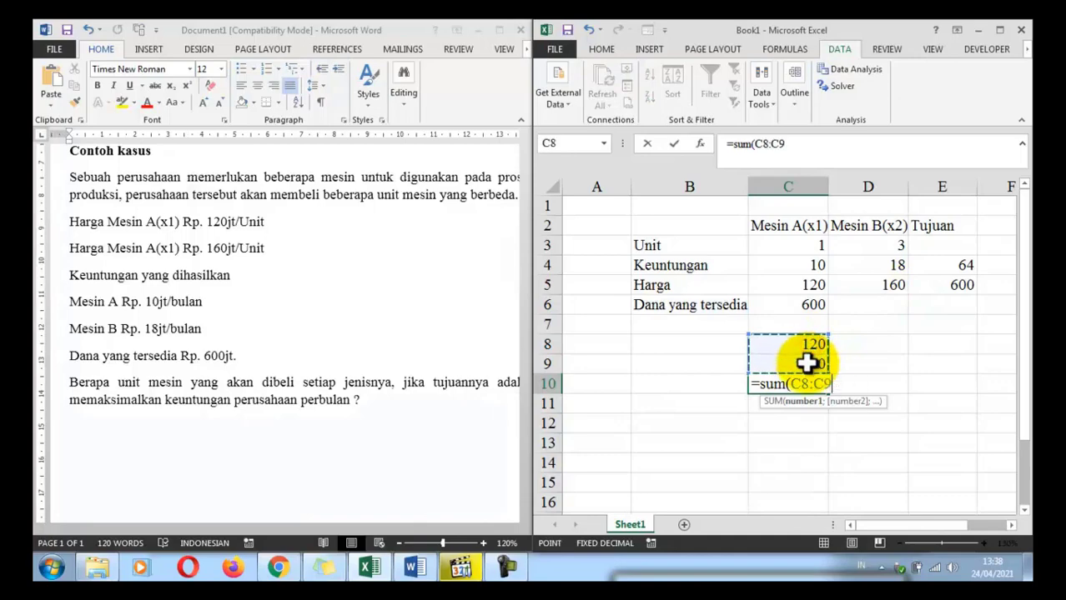
{"action": "type", "text": ")"}
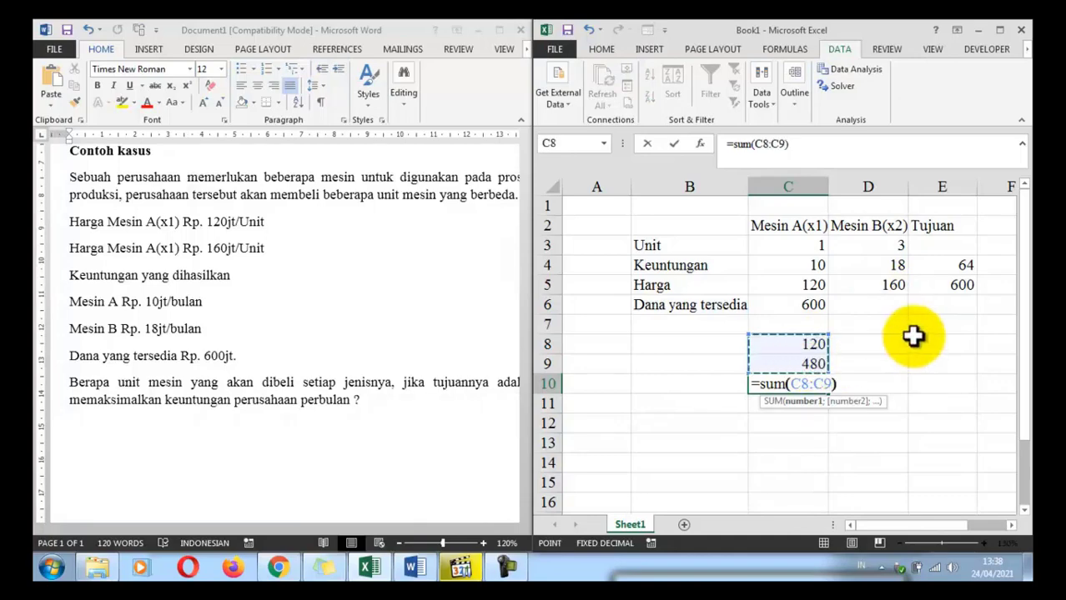
{"action": "key", "text": "Return"}
{"action": "left_click", "coordinate": [811, 380]}
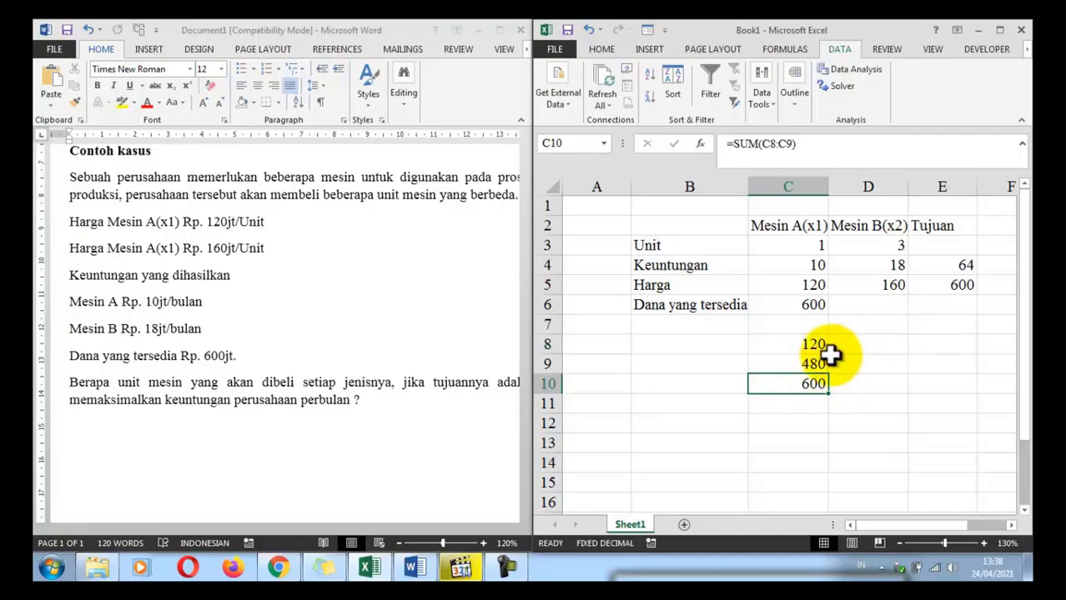
{"action": "left_click", "coordinate": [810, 345]}
{"action": "left_click", "coordinate": [810, 363]}
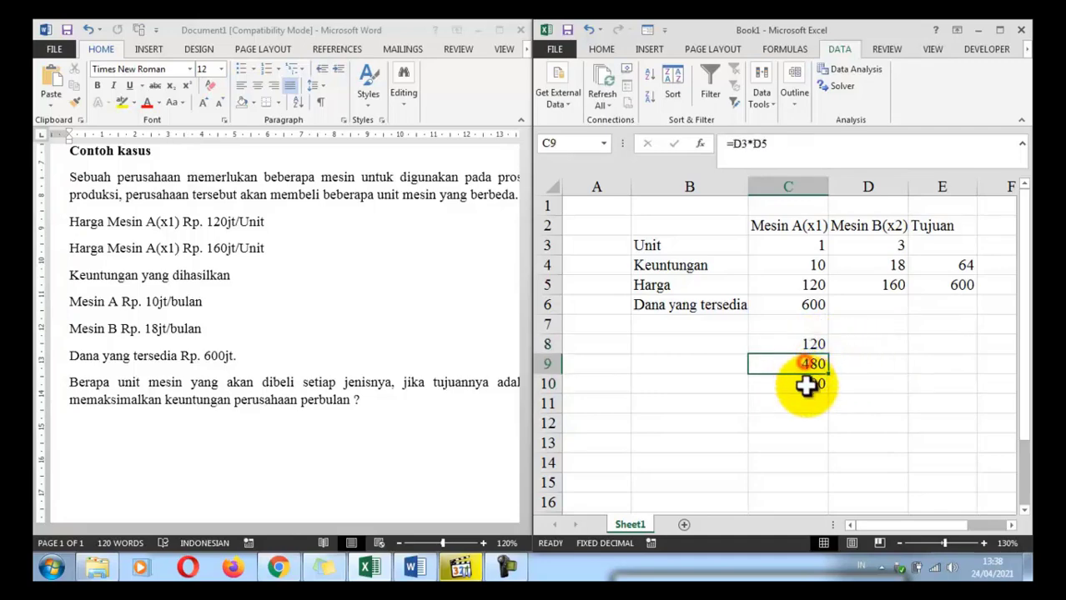
{"action": "left_click", "coordinate": [811, 383]}
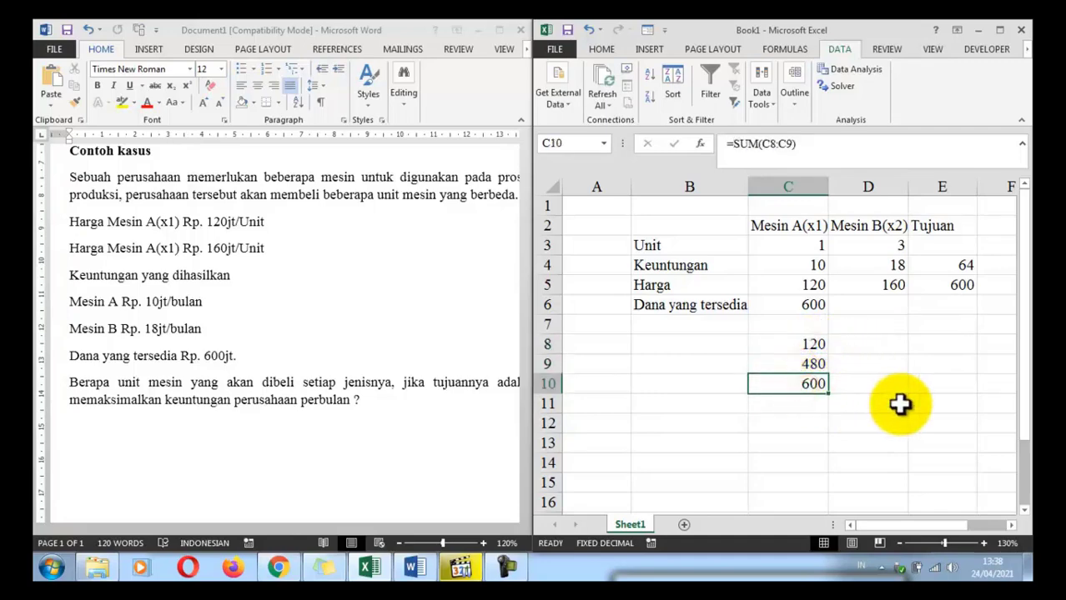